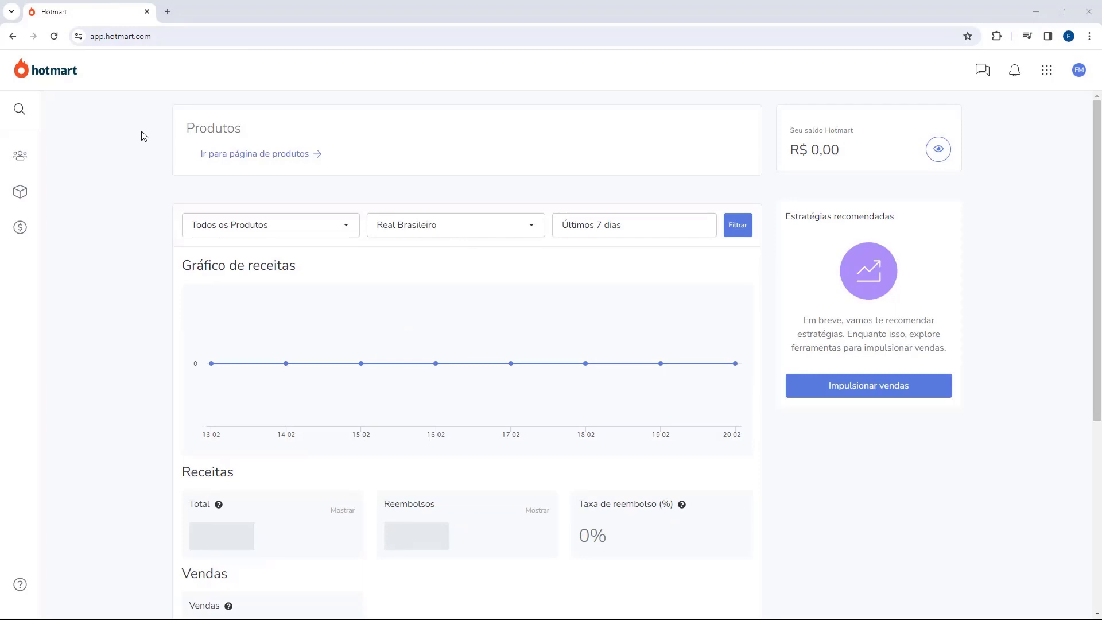
Bring up the Produtos flyout menu from the box icon in Hotmart's left sidebar.
{"action": "mouse_move", "coordinate": [23, 198]}
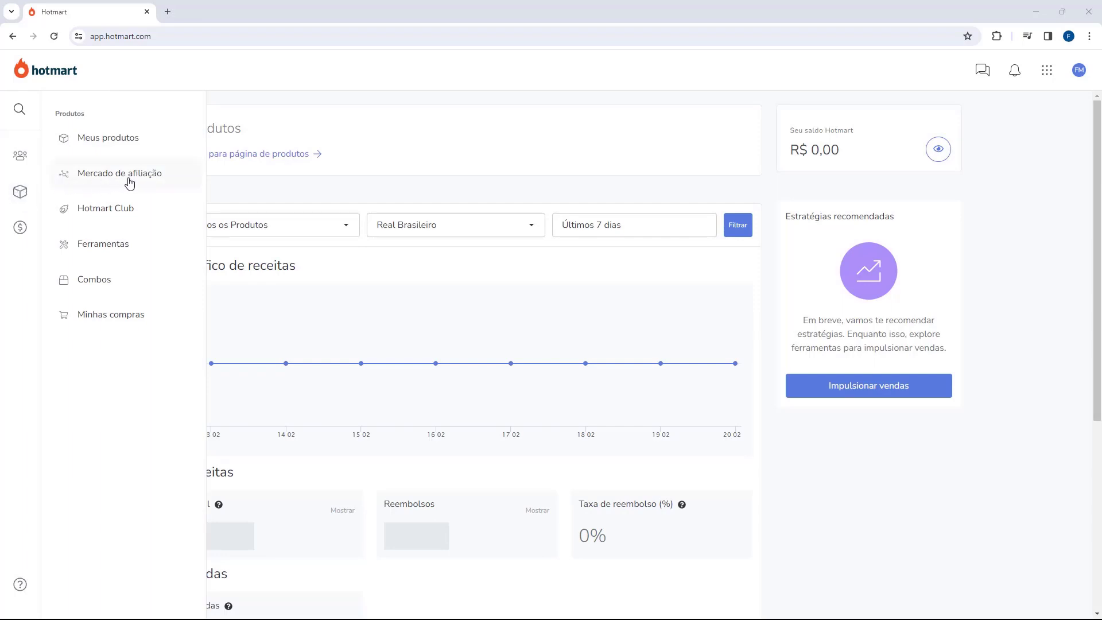
Open Mercado de afiliação and browse its sections, briefly opening the category list.
{"action": "left_click", "coordinate": [132, 184]}
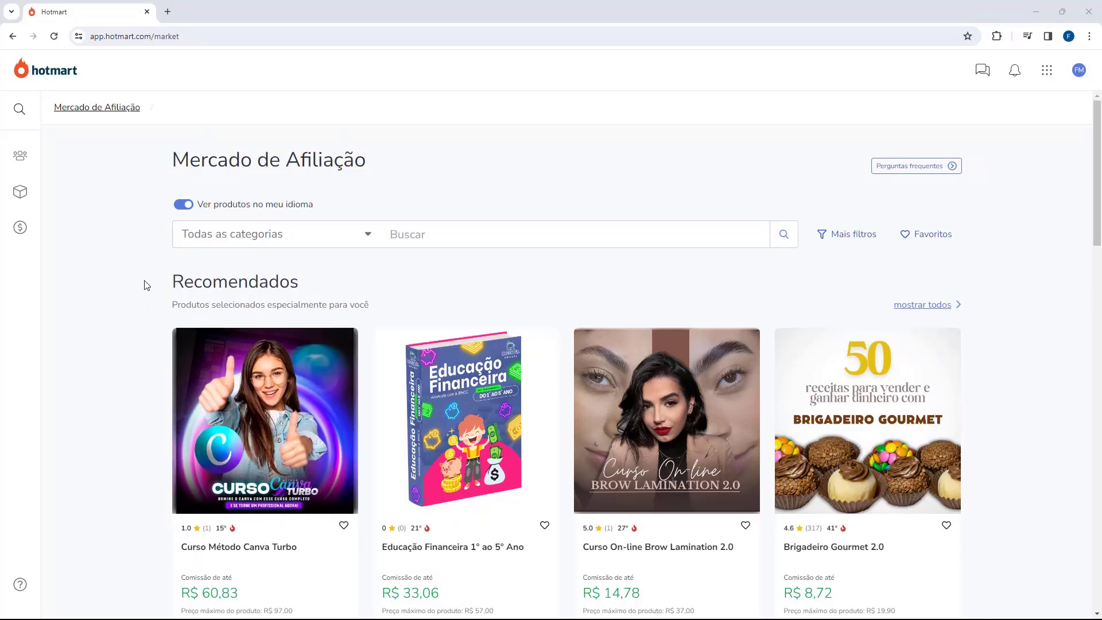
{"action": "scroll", "coordinate": [141, 275], "scroll_direction": "down", "scroll_amount": 8}
{"action": "scroll", "coordinate": [138, 267], "scroll_direction": "down", "scroll_amount": 14}
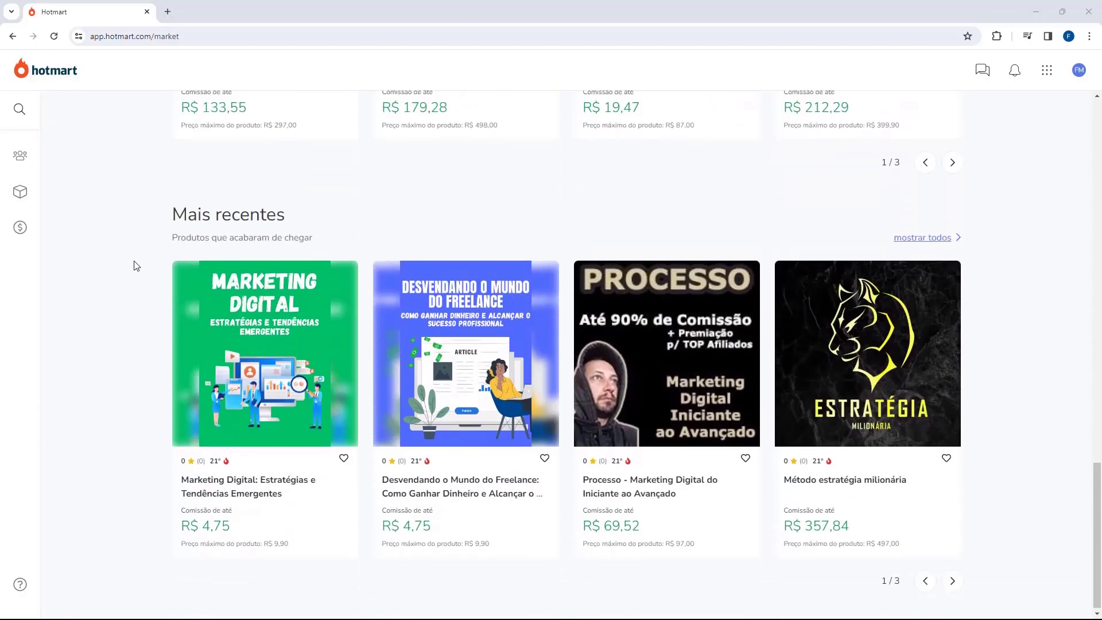
{"action": "scroll", "coordinate": [136, 266], "scroll_direction": "up", "scroll_amount": 18}
{"action": "scroll", "coordinate": [137, 266], "scroll_direction": "up", "scroll_amount": 5}
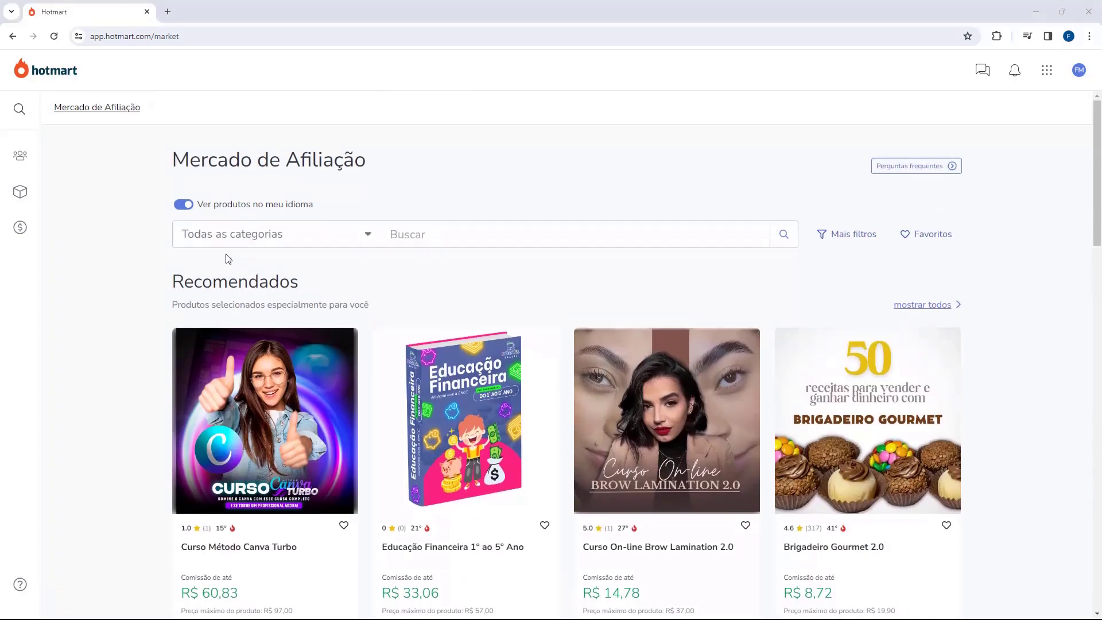
{"action": "left_click", "coordinate": [247, 244]}
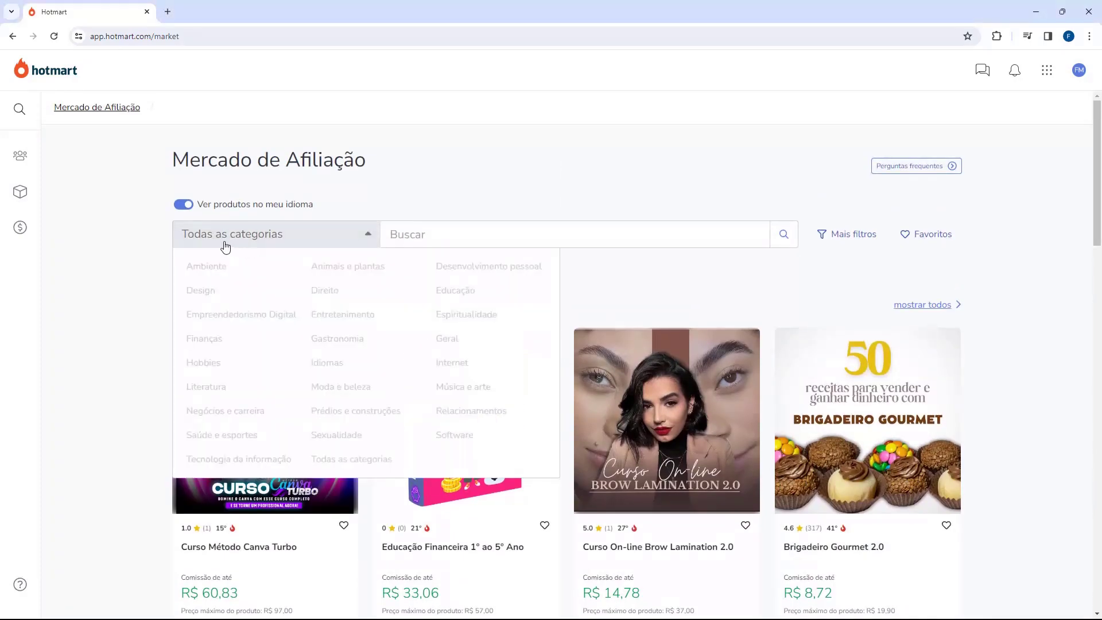
{"action": "left_click", "coordinate": [117, 241]}
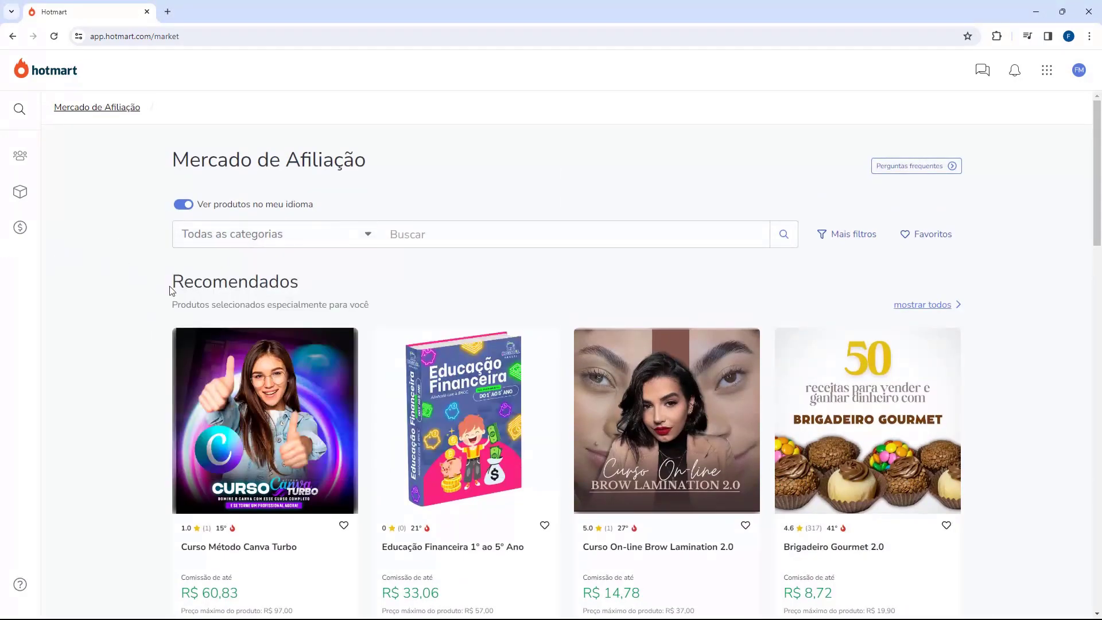
{"action": "scroll", "coordinate": [136, 281], "scroll_direction": "down", "scroll_amount": 5}
{"action": "scroll", "coordinate": [135, 239], "scroll_direction": "down", "scroll_amount": 3}
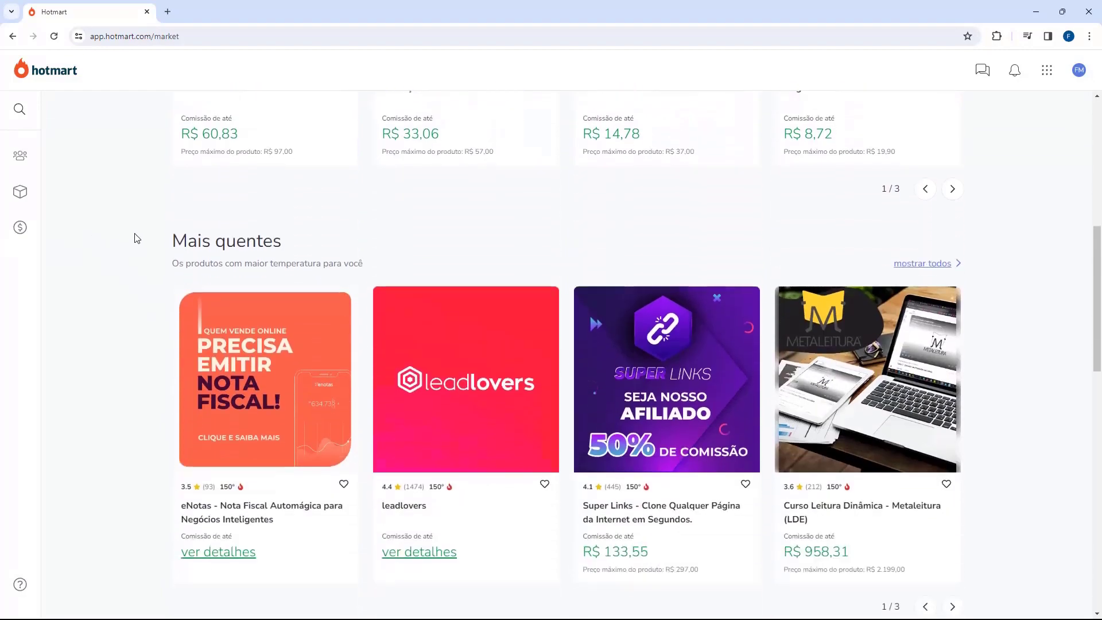
{"action": "left_click_drag", "start_coordinate": [174, 242], "coordinate": [272, 240]}
{"action": "scroll", "coordinate": [172, 235], "scroll_direction": "down", "scroll_amount": 2}
{"action": "scroll", "coordinate": [173, 241], "scroll_direction": "down", "scroll_amount": 5}
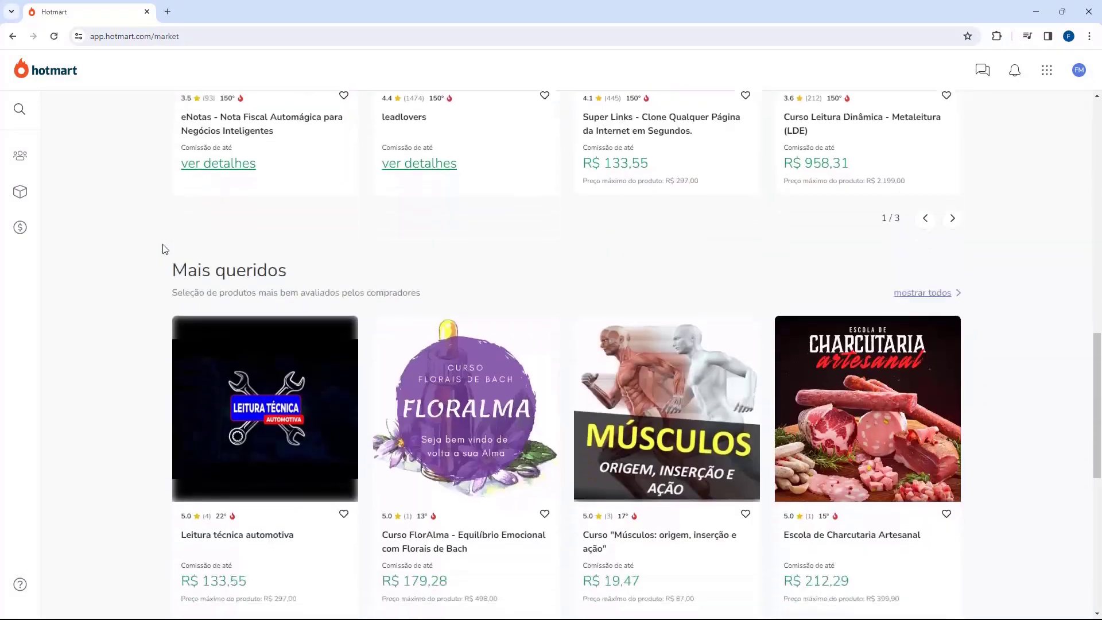
{"action": "scroll", "coordinate": [171, 253], "scroll_direction": "up", "scroll_amount": 8}
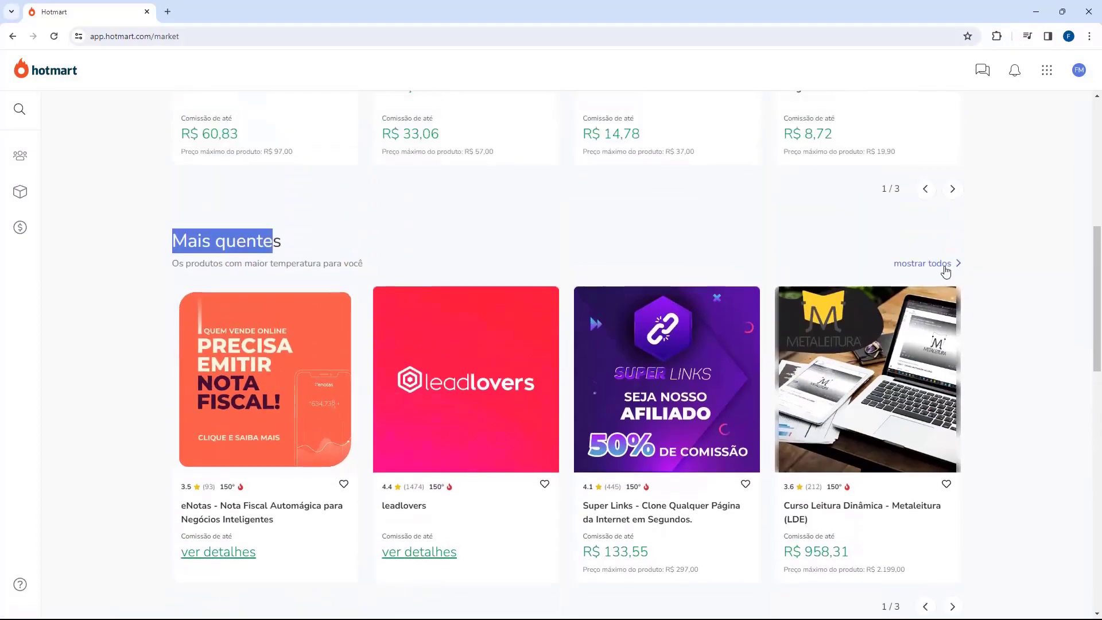
Show all Mais quentes products and scroll through the results.
{"action": "left_click", "coordinate": [923, 264]}
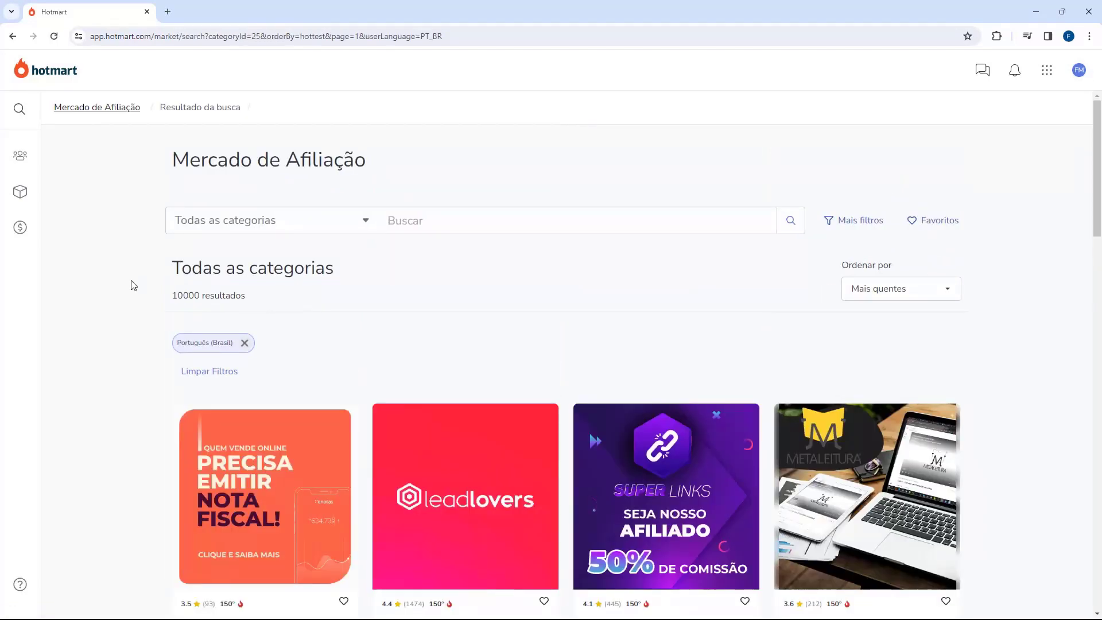
{"action": "scroll", "coordinate": [125, 286], "scroll_direction": "down", "scroll_amount": 5}
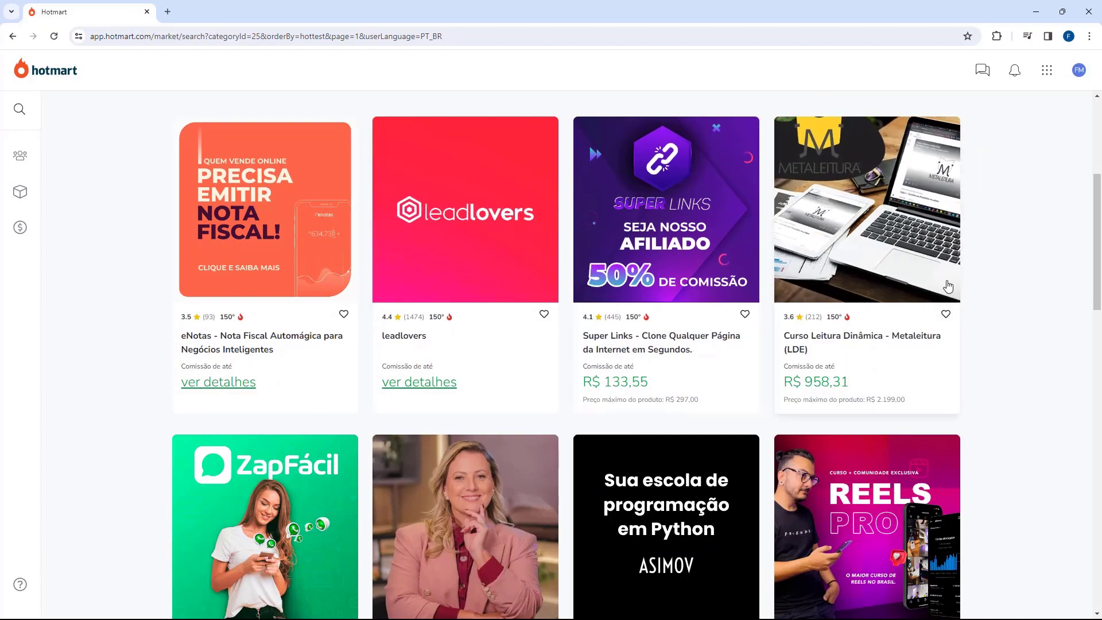
{"action": "scroll", "coordinate": [124, 274], "scroll_direction": "up", "scroll_amount": 5}
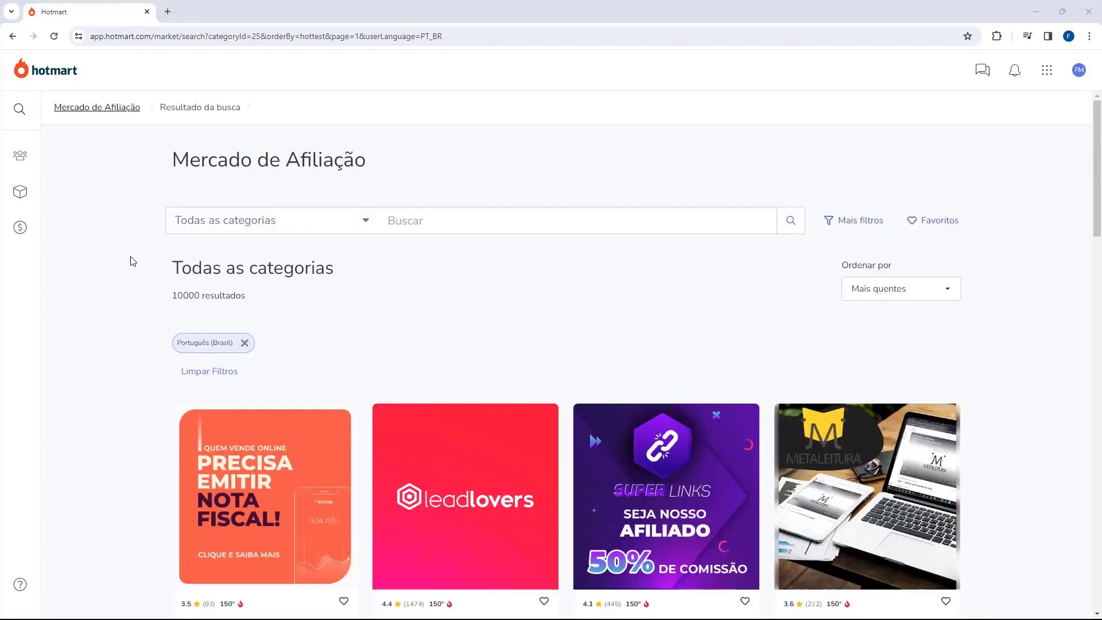
{"action": "scroll", "coordinate": [158, 195], "scroll_direction": "down", "scroll_amount": 10}
{"action": "scroll", "coordinate": [404, 209], "scroll_direction": "down", "scroll_amount": 4}
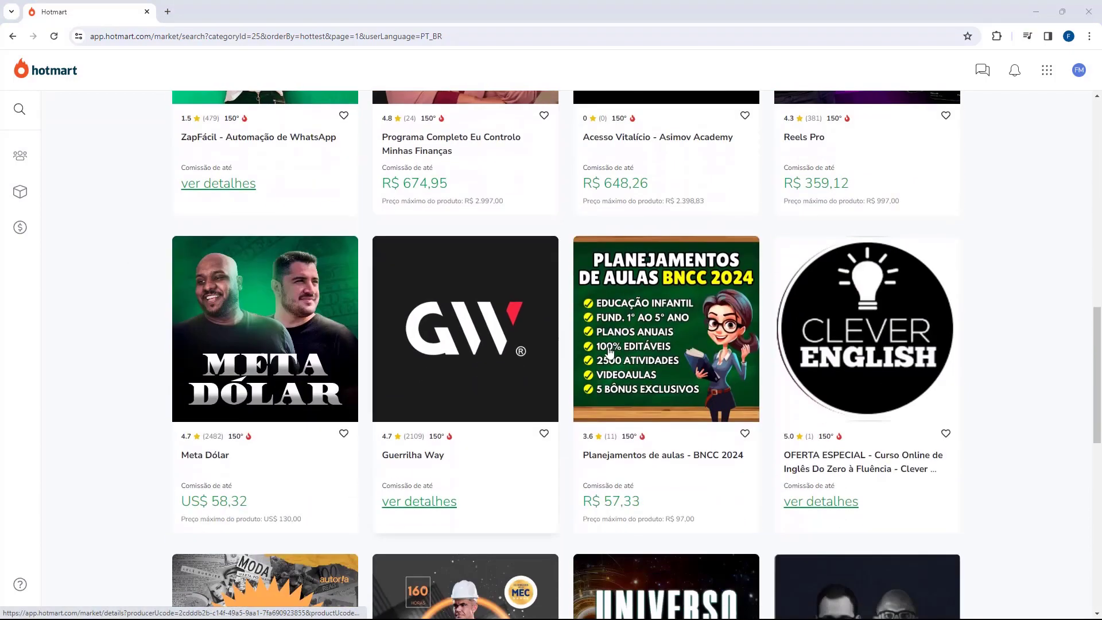
Open the BNCC 2024 product, accept the affiliate terms and confirm with 'Sim, quero me afiliar'.
{"action": "left_click", "coordinate": [656, 335]}
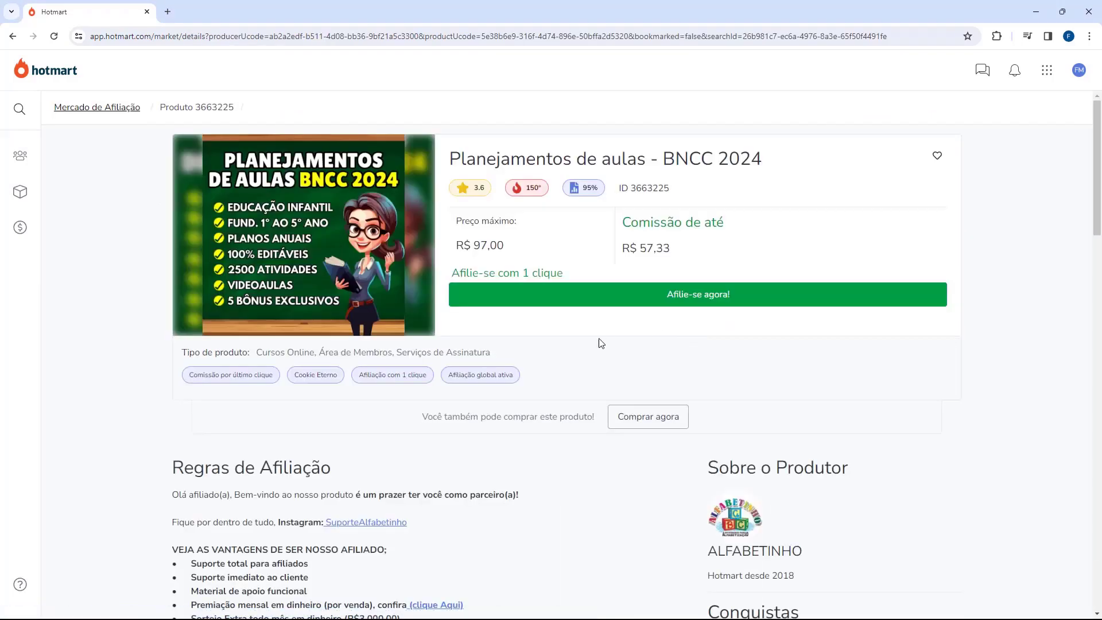
{"action": "left_click", "coordinate": [710, 305]}
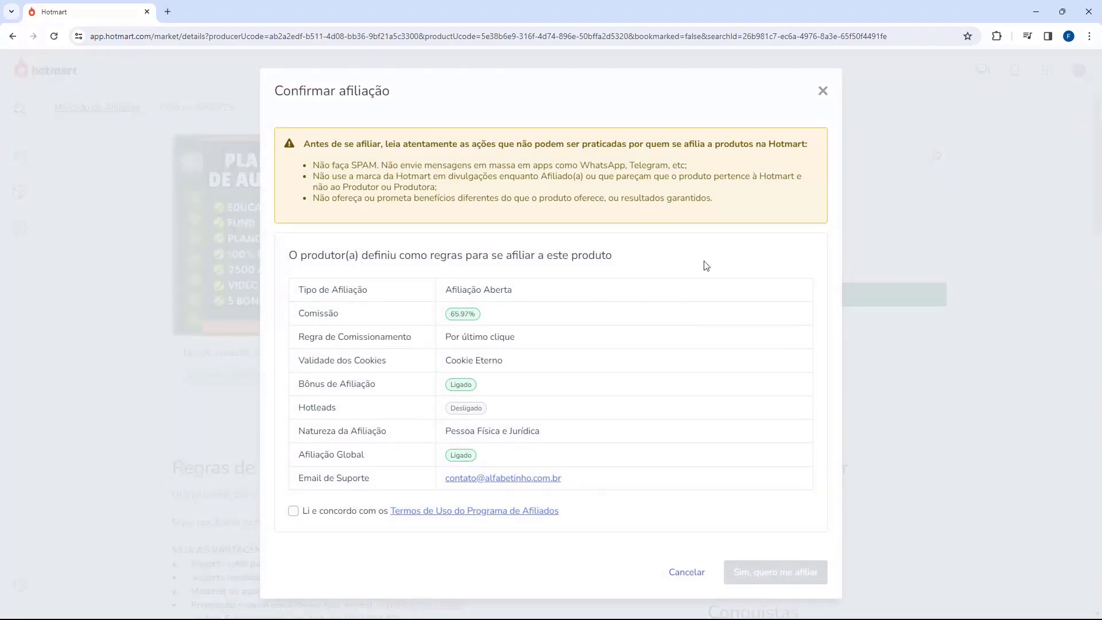
{"action": "left_click", "coordinate": [293, 511]}
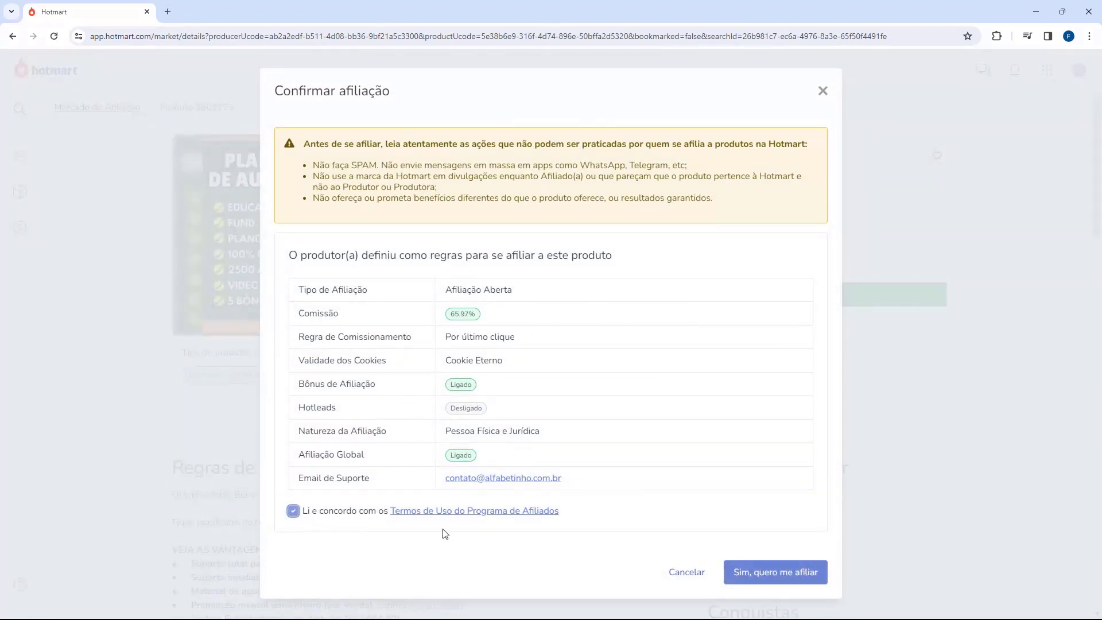
{"action": "left_click", "coordinate": [738, 572]}
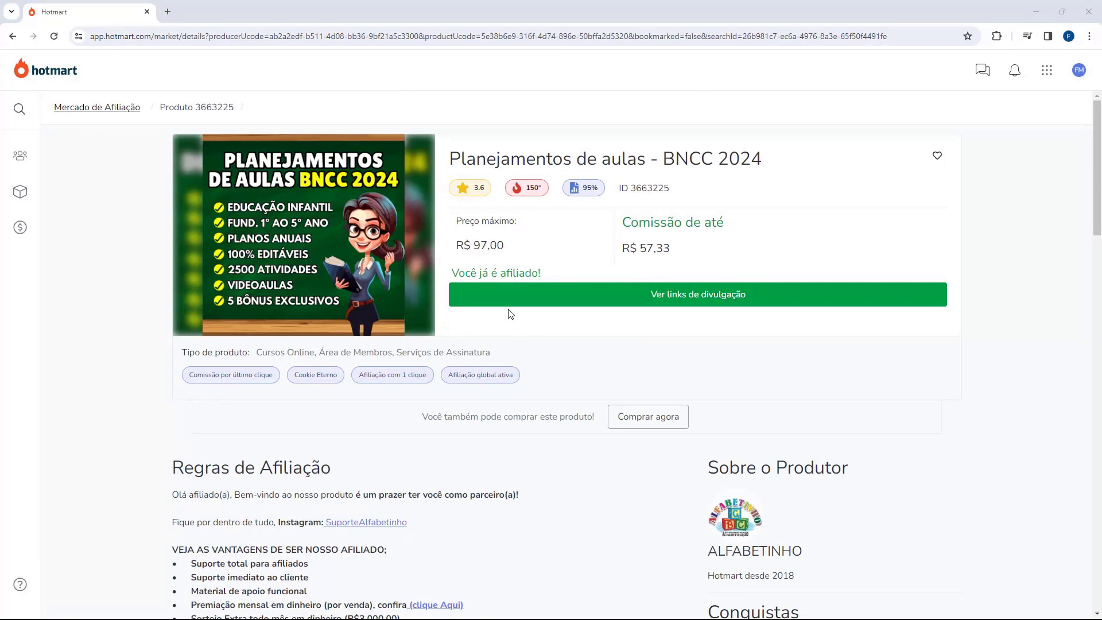
{"action": "mouse_move", "coordinate": [19, 195]}
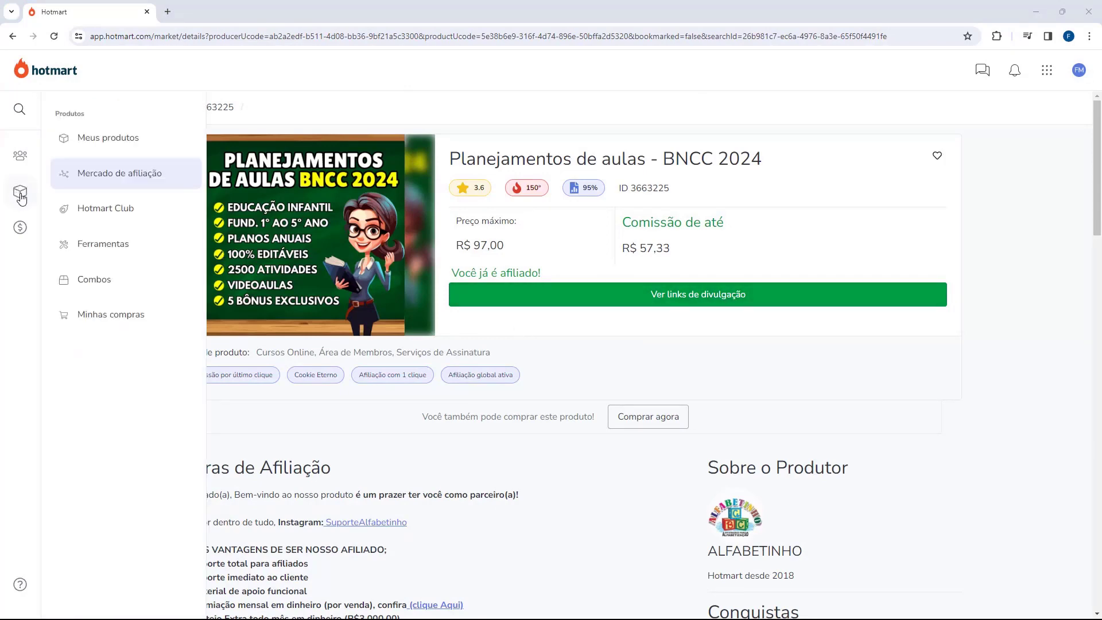
Open the Natflix Fitness Hotlinks from Meus produtos under Sou Afiliado(a).
{"action": "left_click", "coordinate": [88, 141]}
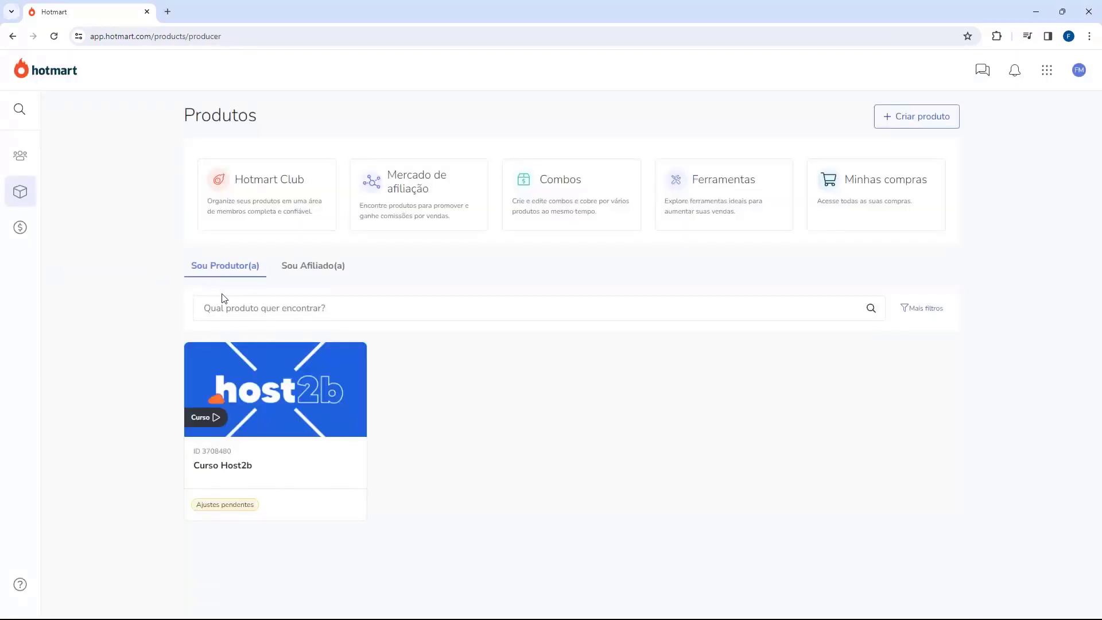
{"action": "left_click", "coordinate": [301, 268]}
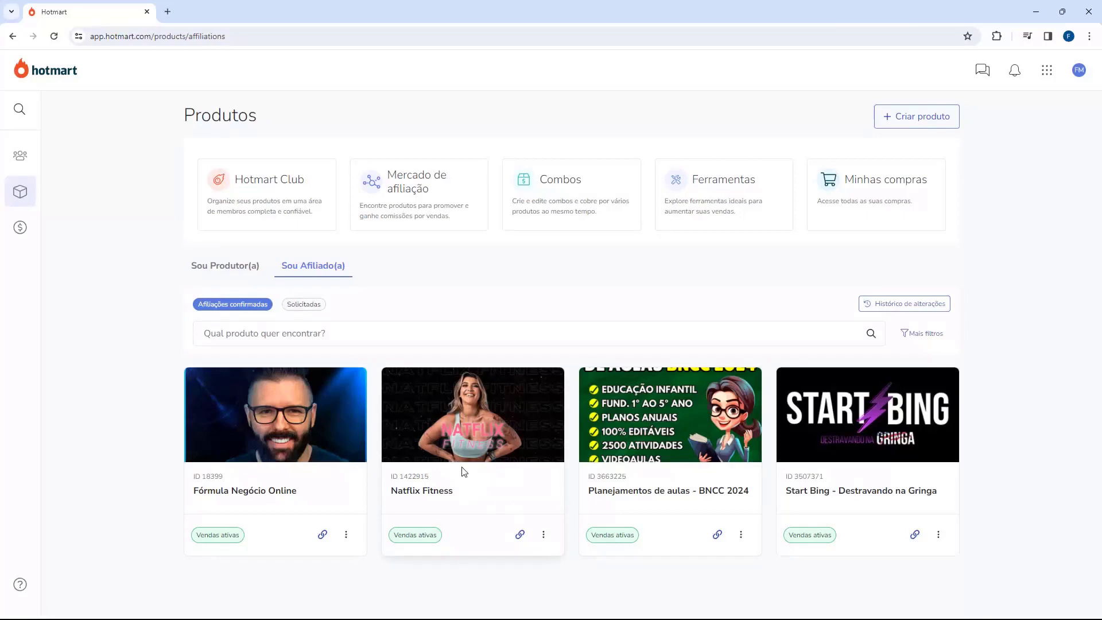
{"action": "left_click", "coordinate": [464, 435]}
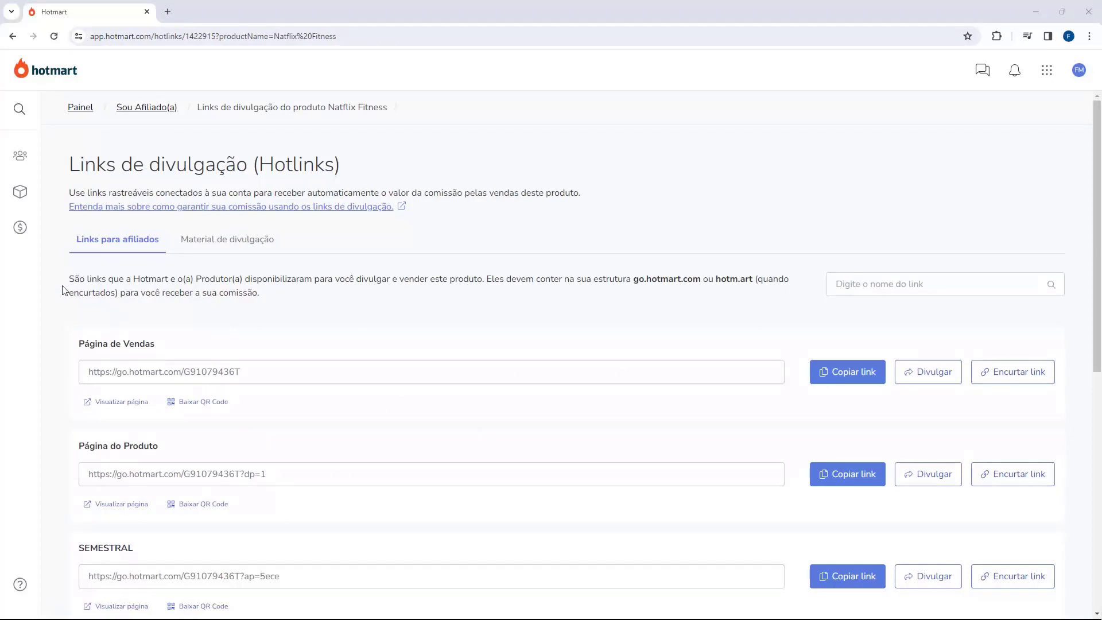
Copy the Google Drive folder link from Natflix's Material de divulgação tab.
{"action": "scroll", "coordinate": [63, 290], "scroll_direction": "down", "scroll_amount": 8}
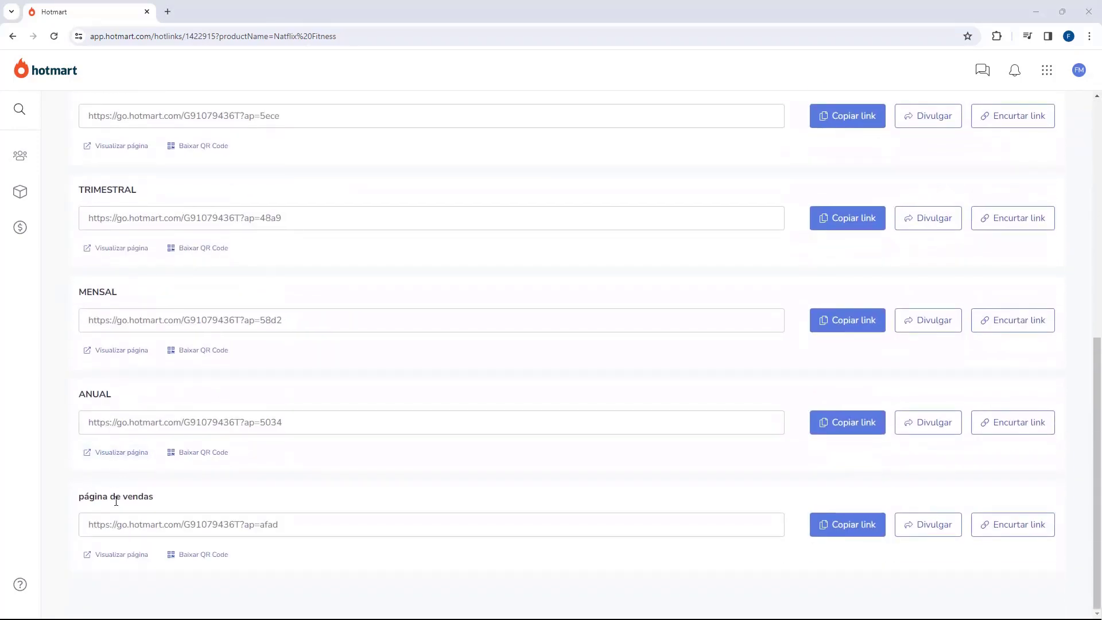
{"action": "scroll", "coordinate": [97, 495], "scroll_direction": "up", "scroll_amount": 8}
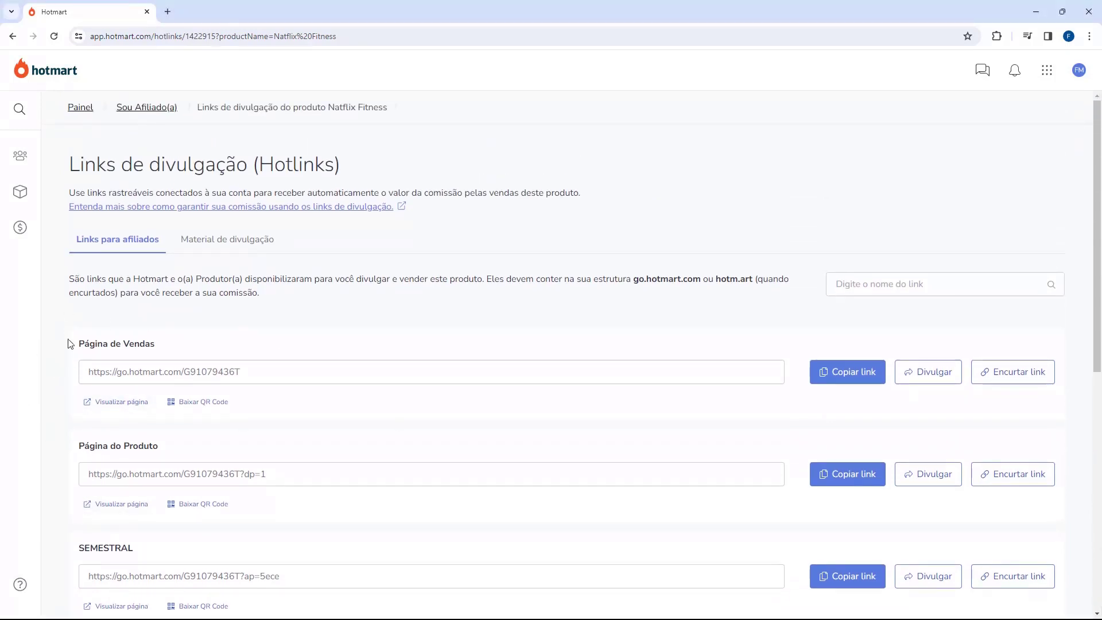
{"action": "left_click", "coordinate": [225, 249]}
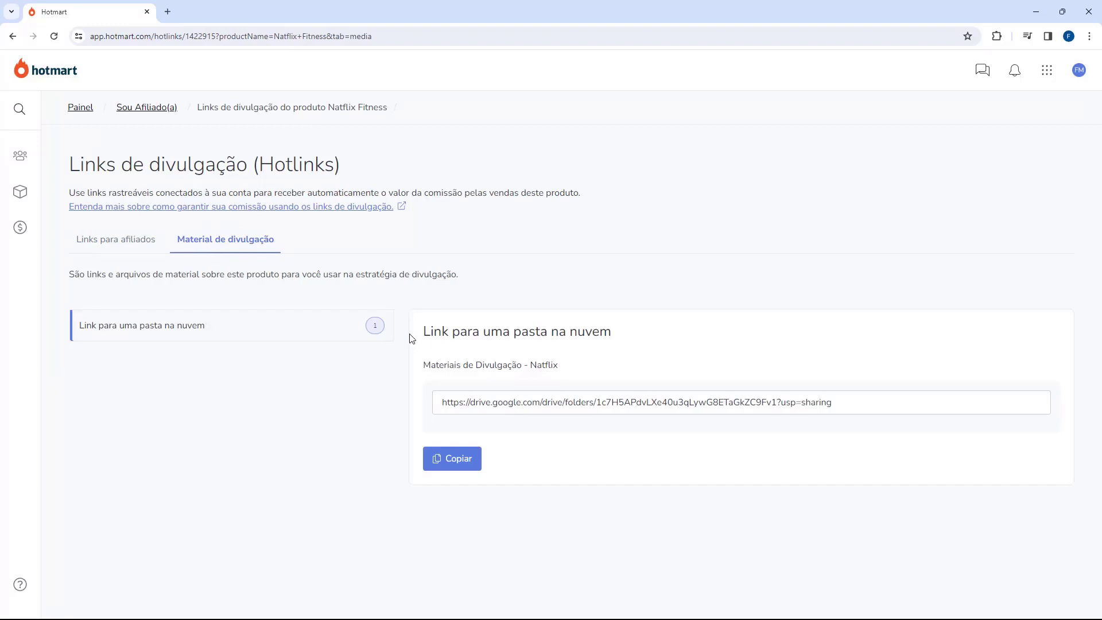
{"action": "left_click_drag", "start_coordinate": [423, 332], "coordinate": [528, 325]}
{"action": "left_click", "coordinate": [535, 326]}
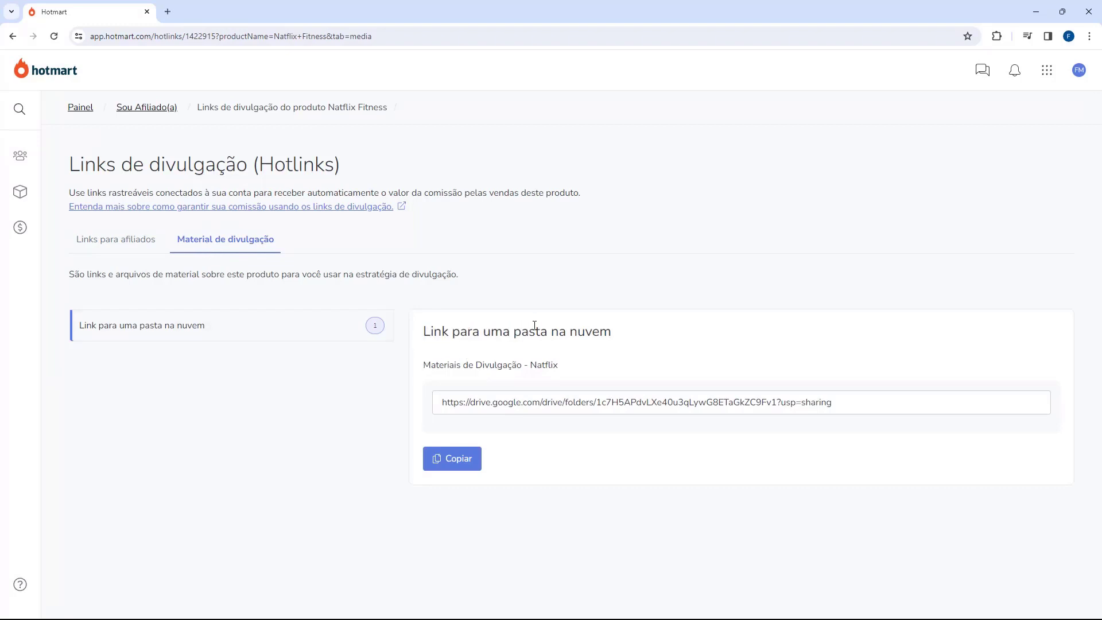
{"action": "left_click", "coordinate": [463, 459]}
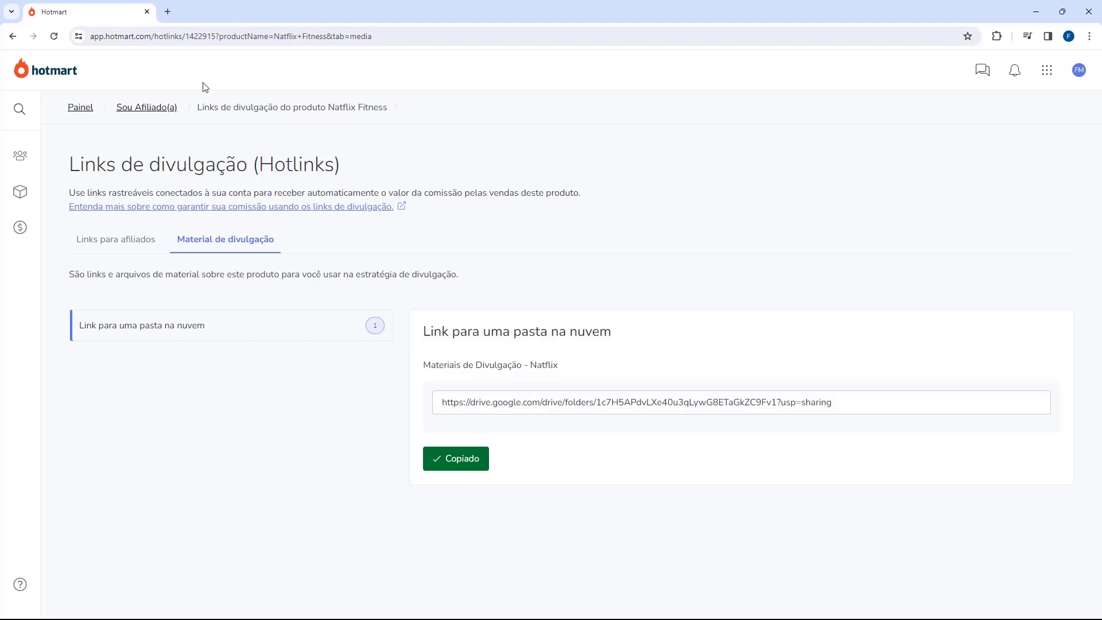
Load the copied Drive folder link in a new browser tab.
{"action": "left_click", "coordinate": [167, 12]}
{"action": "key", "text": "Return"}
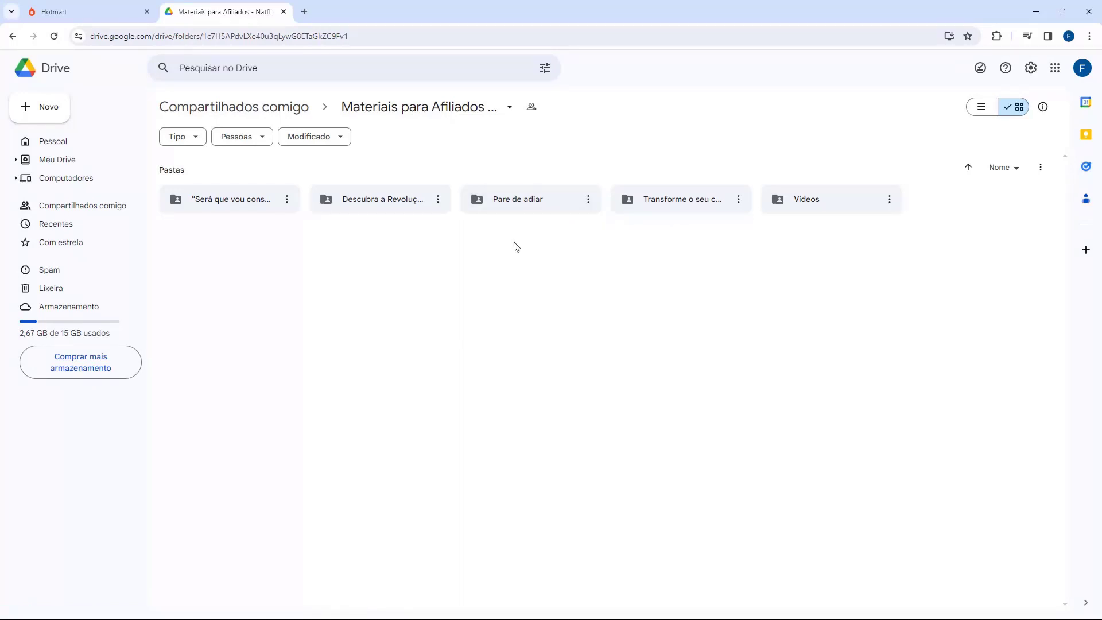
Open the Pare de adiar folder and preview [CRIATIVO-005]_feed (3).png.
{"action": "double_click", "coordinate": [522, 207]}
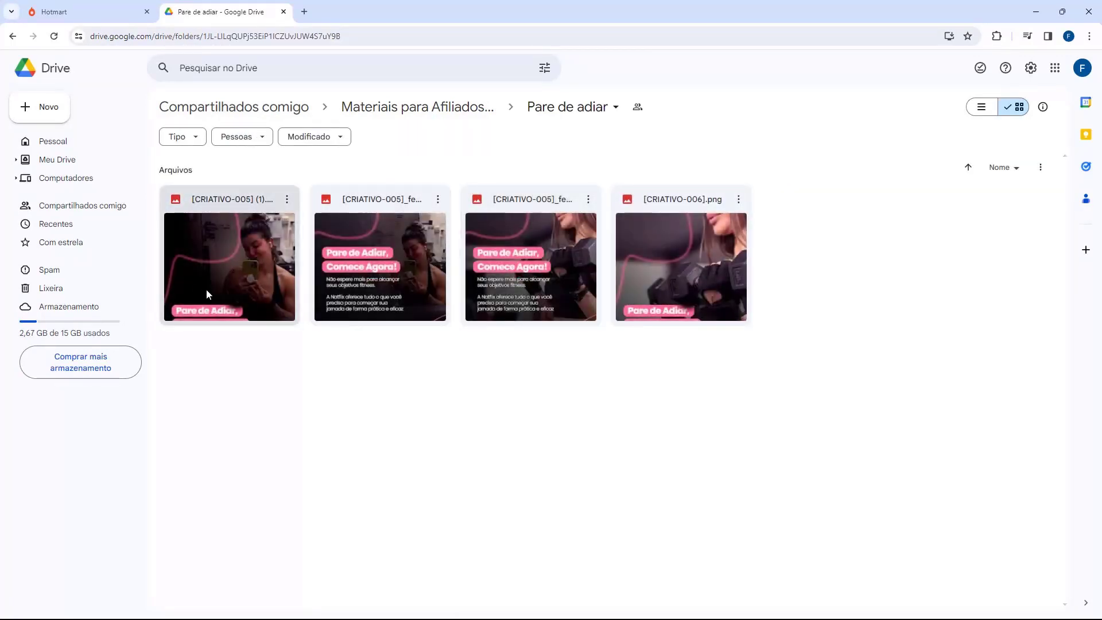
{"action": "double_click", "coordinate": [257, 277]}
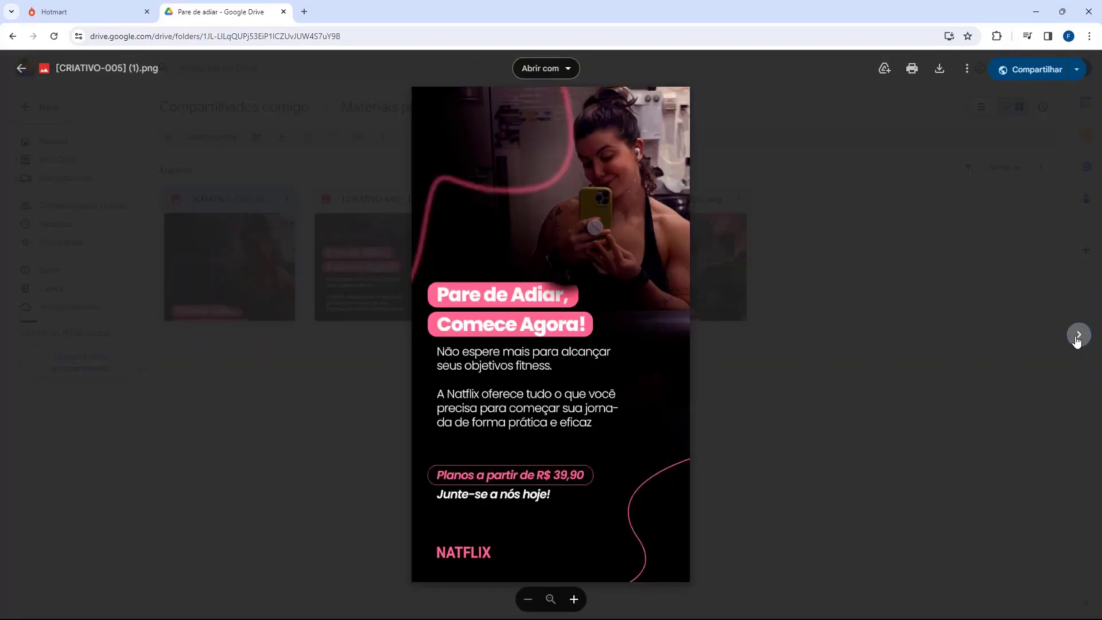
{"action": "left_click", "coordinate": [1078, 337]}
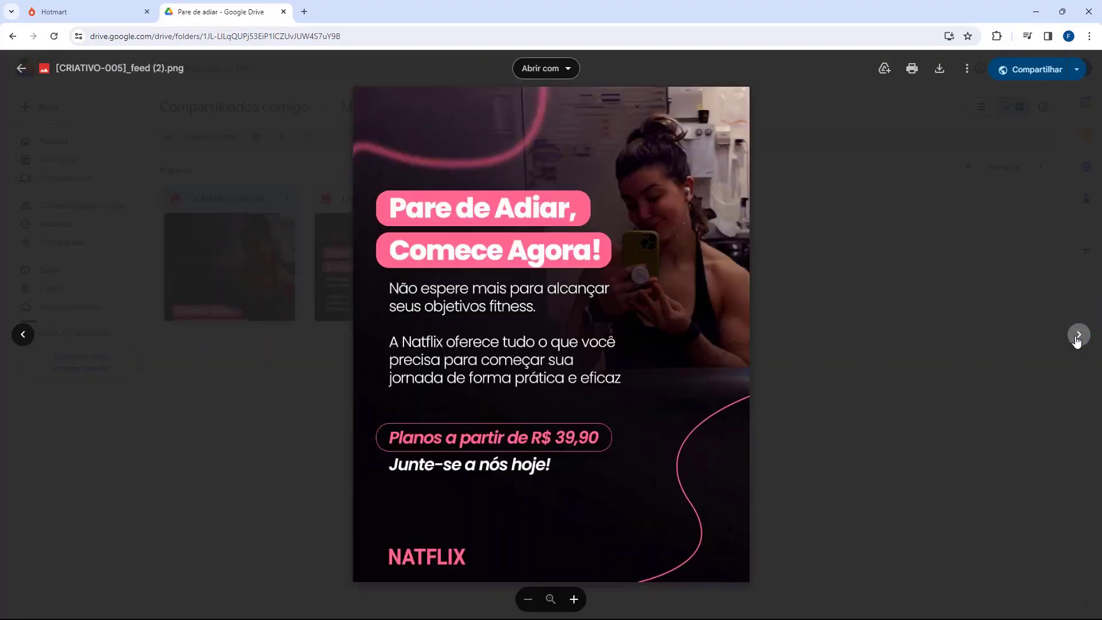
{"action": "left_click", "coordinate": [1077, 339]}
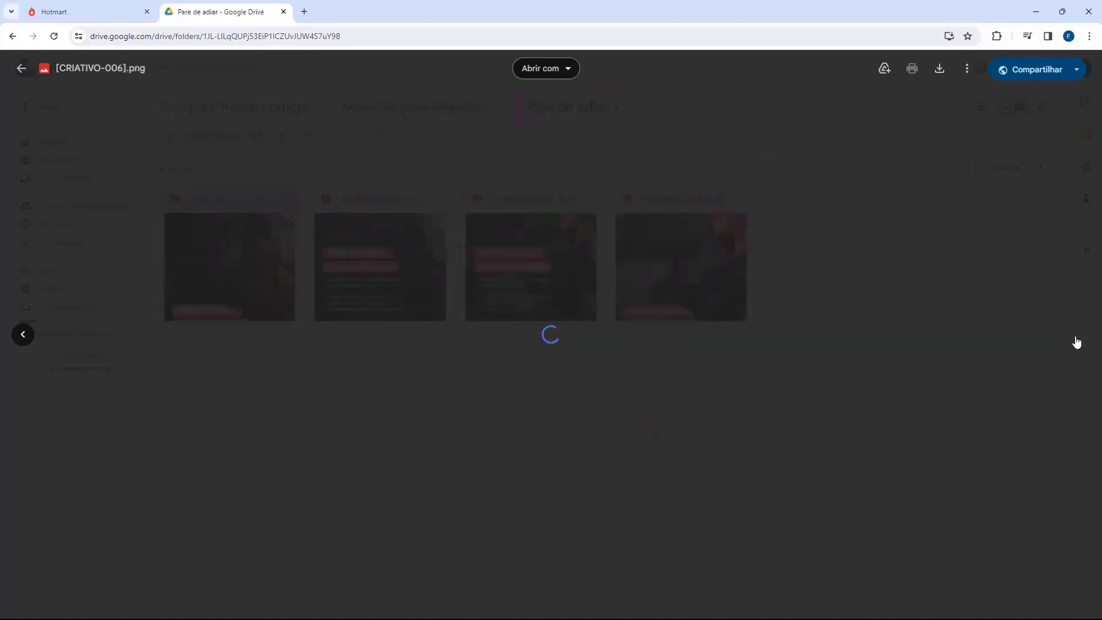
{"action": "left_click", "coordinate": [22, 333]}
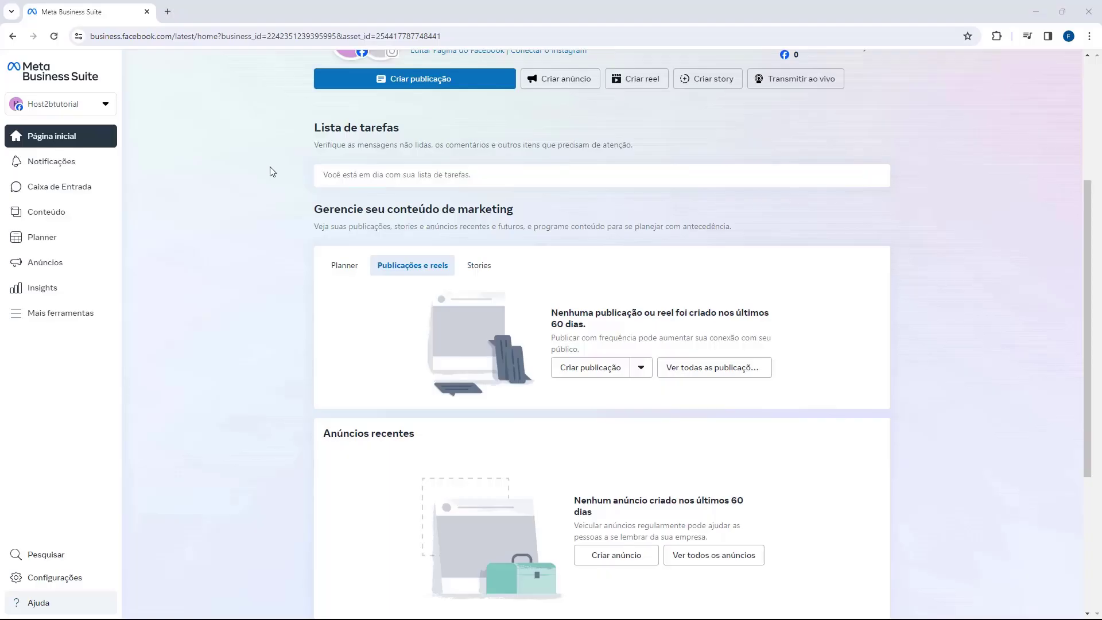
{"action": "scroll", "coordinate": [272, 172], "scroll_direction": "up", "scroll_amount": 1}
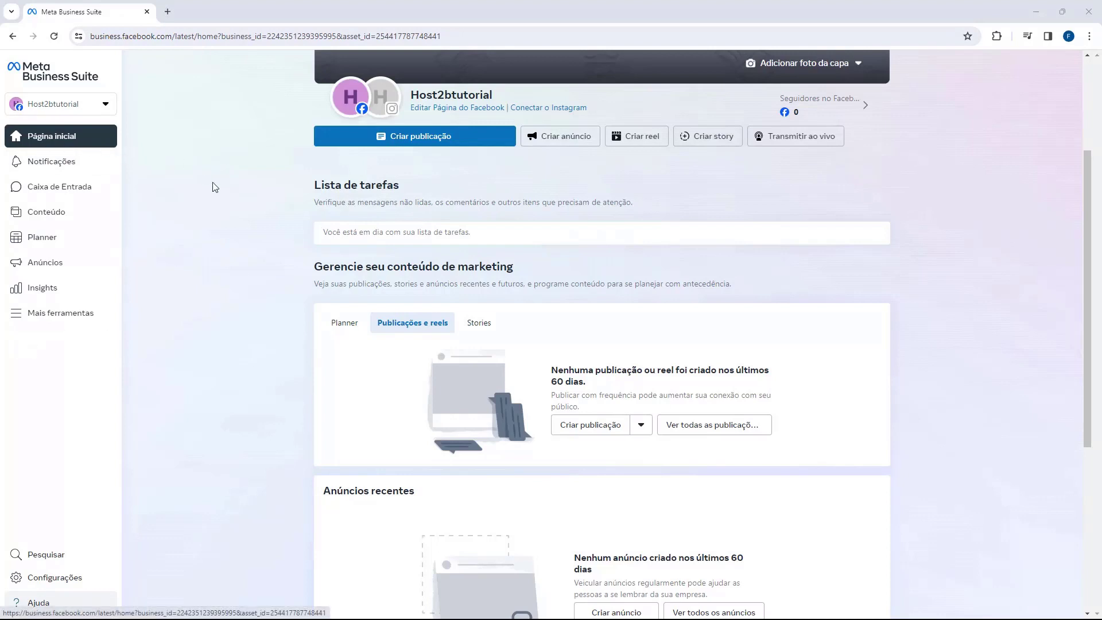
Launch Gerenciador de Anúncios from Mais ferramentas in Meta Business Suite.
{"action": "left_click", "coordinate": [26, 323]}
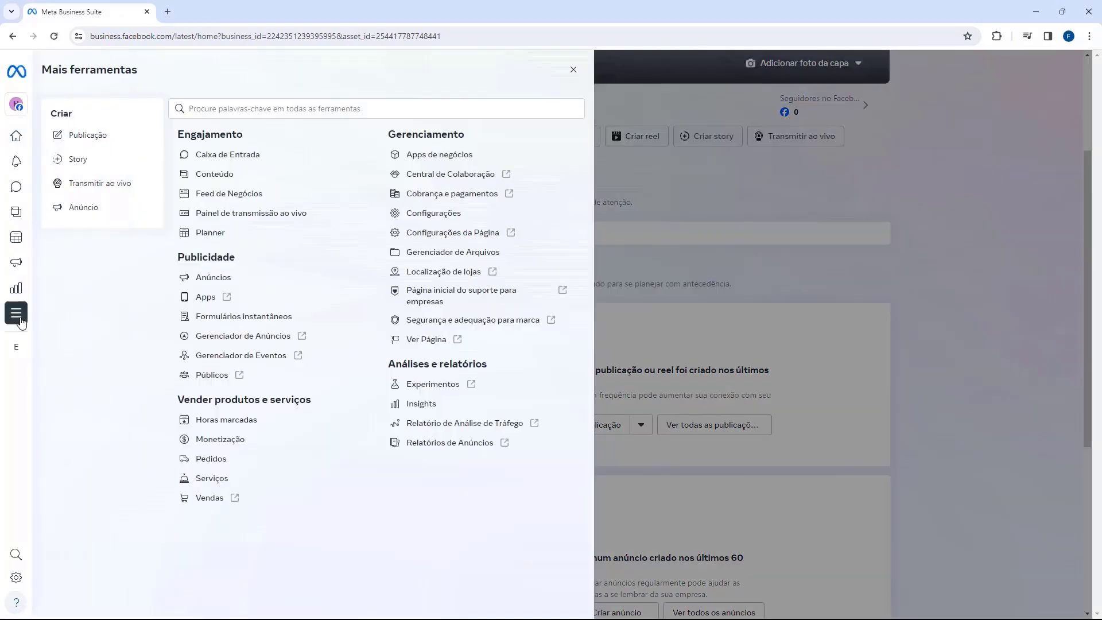
{"action": "left_click", "coordinate": [238, 339]}
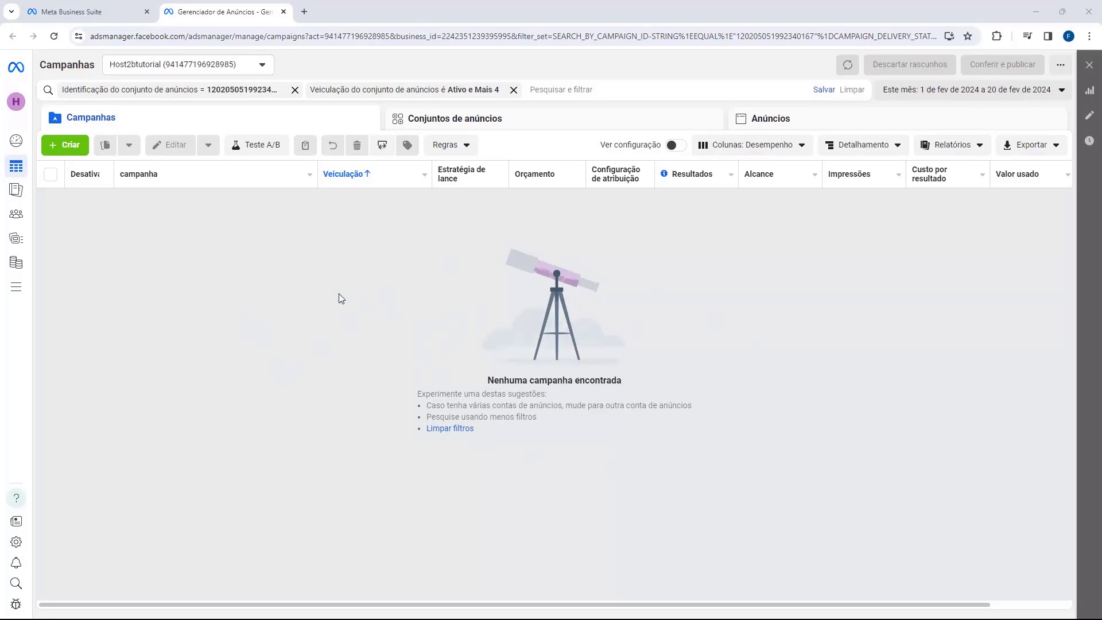
Create a Vendas-objective campaign with the Campanha de vendas manual setup and open its draft.
{"action": "left_click", "coordinate": [66, 150]}
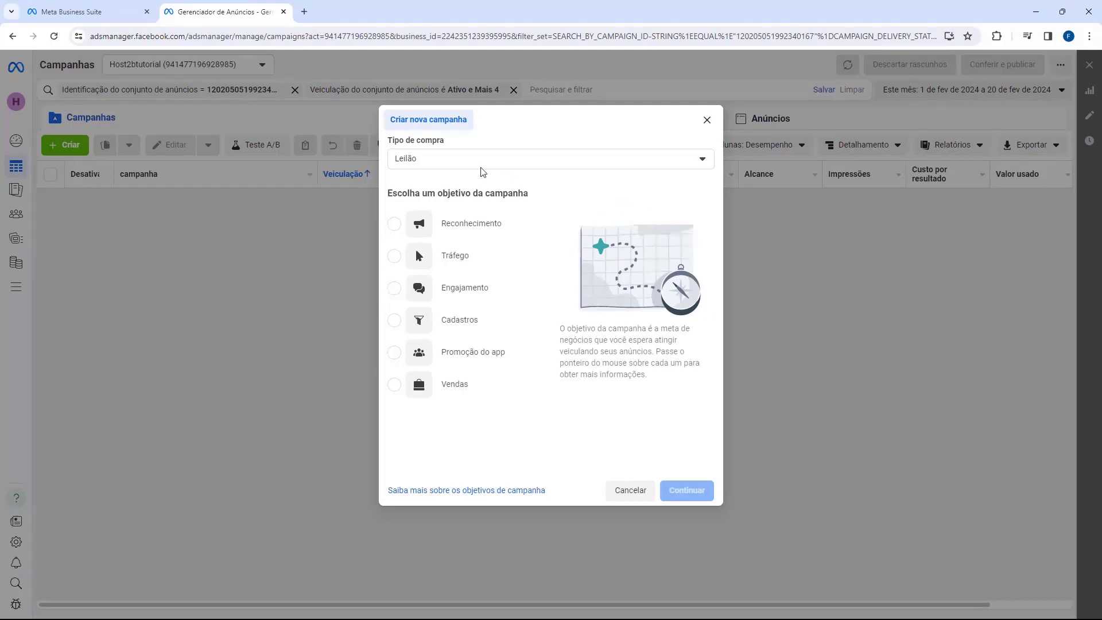
{"action": "left_click_drag", "start_coordinate": [389, 142], "coordinate": [435, 142]}
{"action": "left_click", "coordinate": [394, 393]}
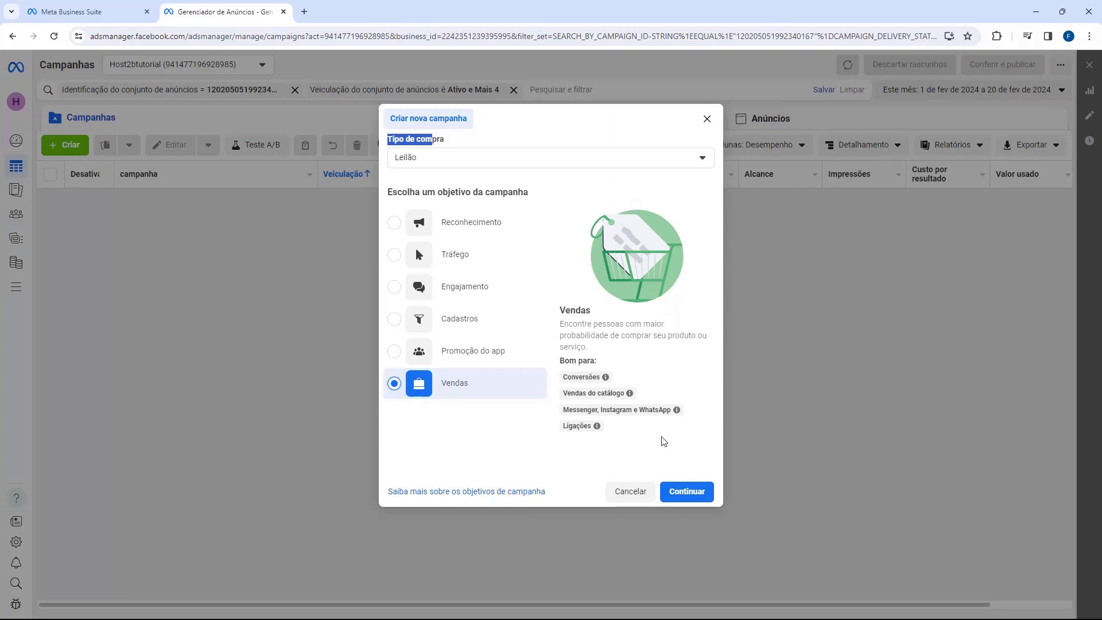
{"action": "left_click", "coordinate": [683, 492]}
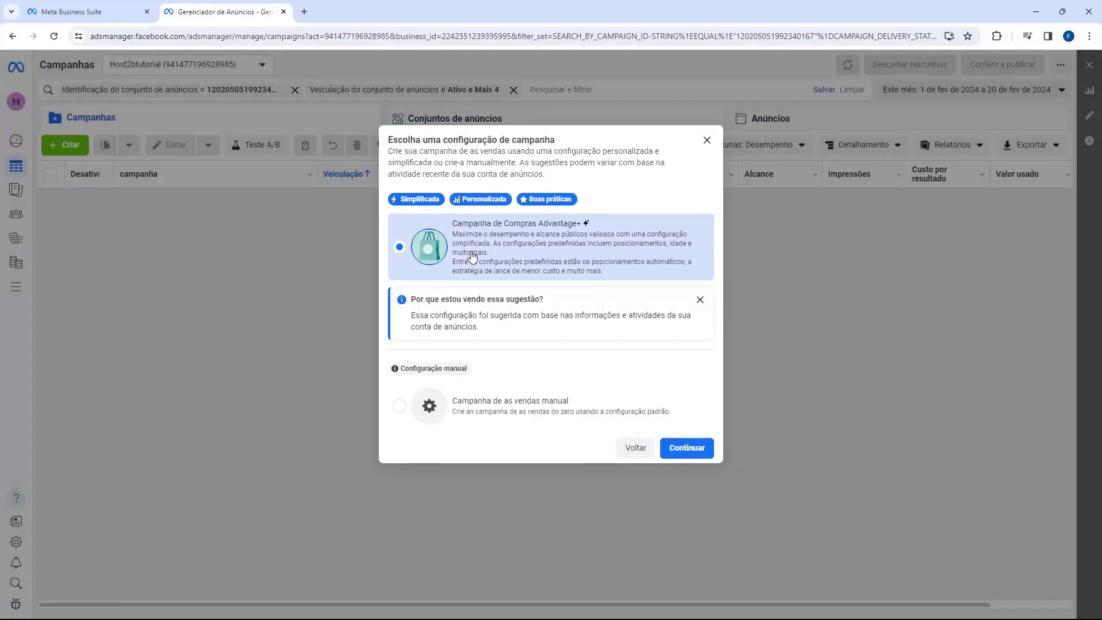
{"action": "left_click", "coordinate": [509, 413]}
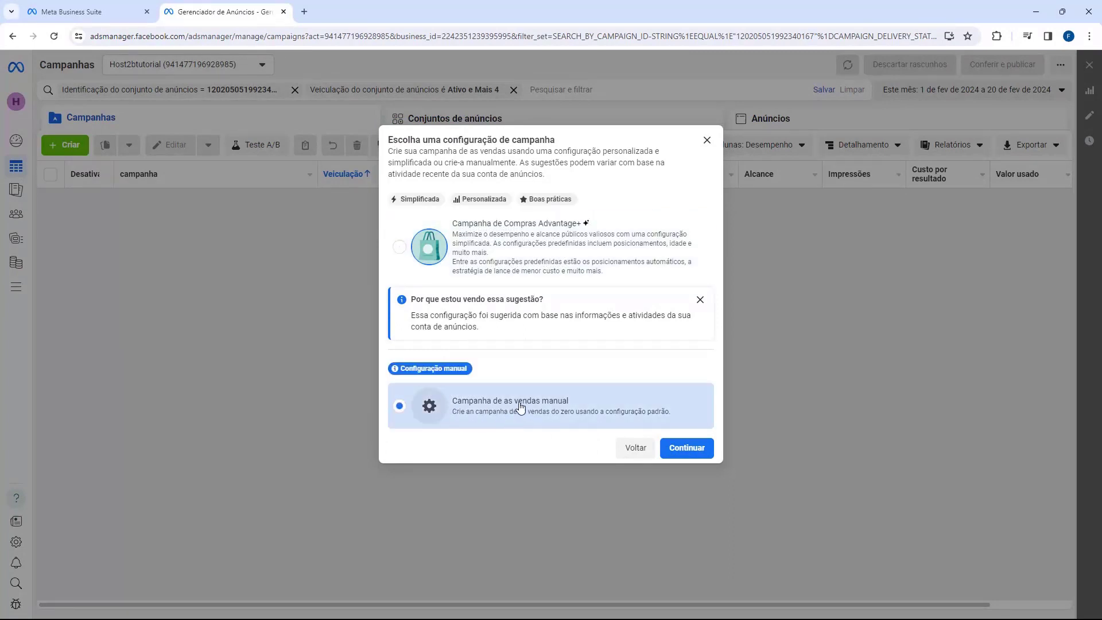
{"action": "left_click", "coordinate": [692, 454]}
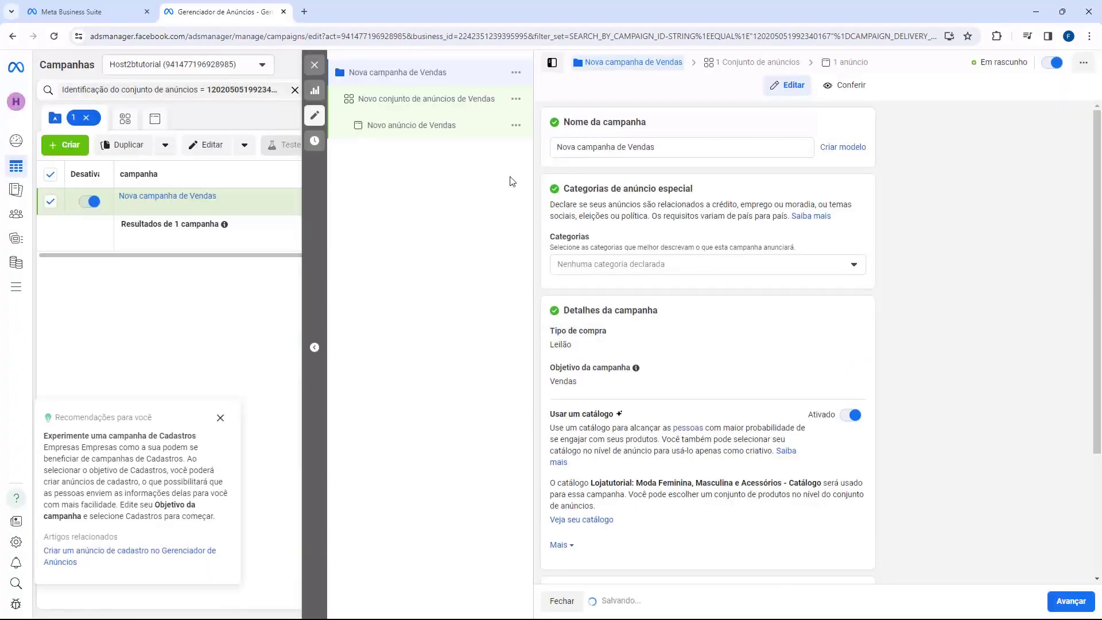
Close the Recomendações para você card beside the campaign draft.
{"action": "left_click", "coordinate": [221, 418]}
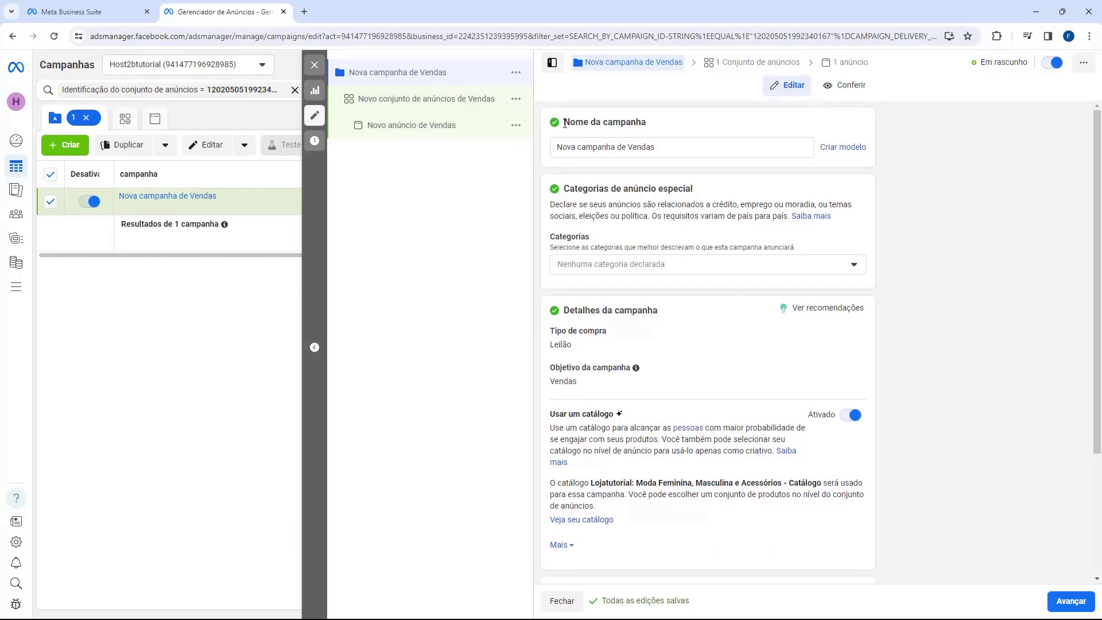
Rename the campaign to CAMPANHA 1.
{"action": "left_click_drag", "start_coordinate": [565, 123], "coordinate": [631, 122]}
{"action": "left_click", "coordinate": [620, 145]}
{"action": "triple_click", "coordinate": [621, 146]}
{"action": "type", "text": "CAM"}
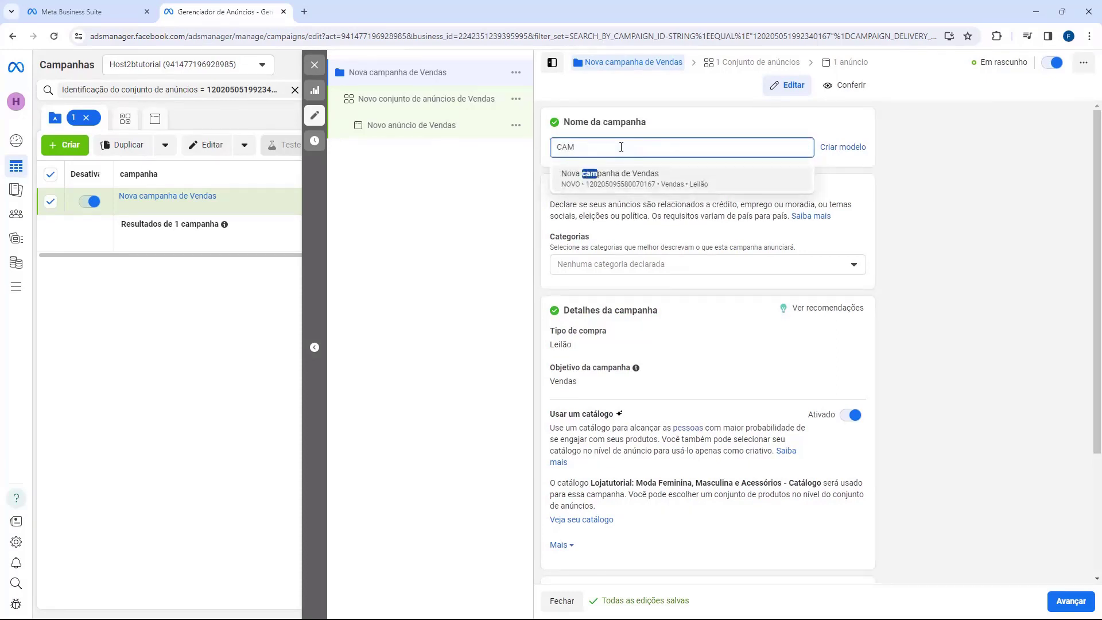
{"action": "type", "text": "PANHA 1"}
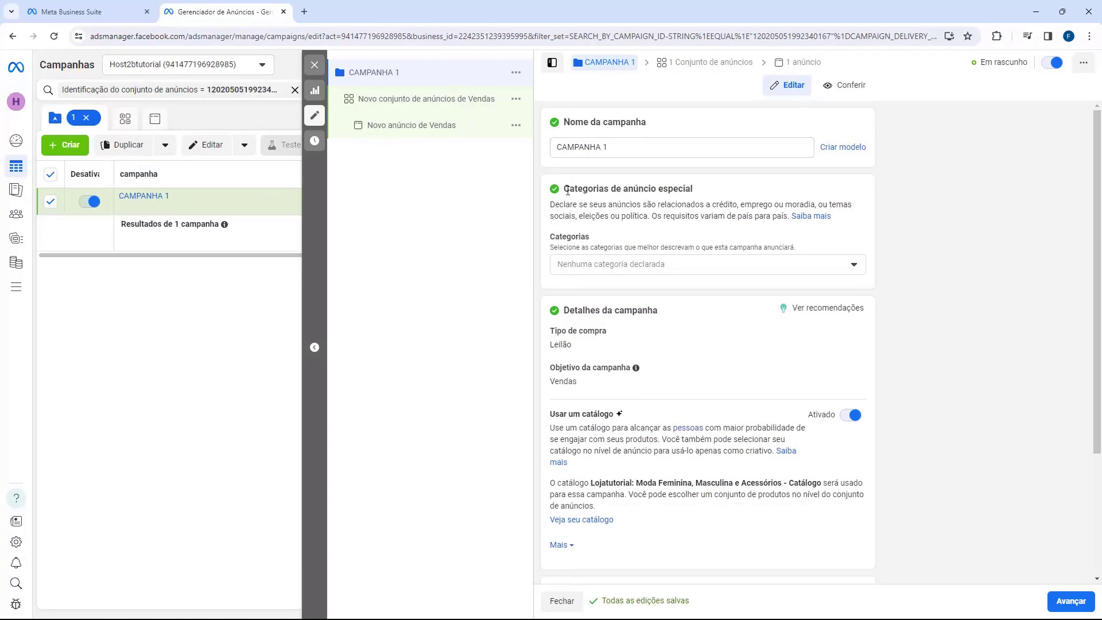
Leave the special ad categories empty without selecting any.
{"action": "double_click", "coordinate": [586, 188]}
{"action": "left_click", "coordinate": [650, 191]}
{"action": "left_click", "coordinate": [616, 263]}
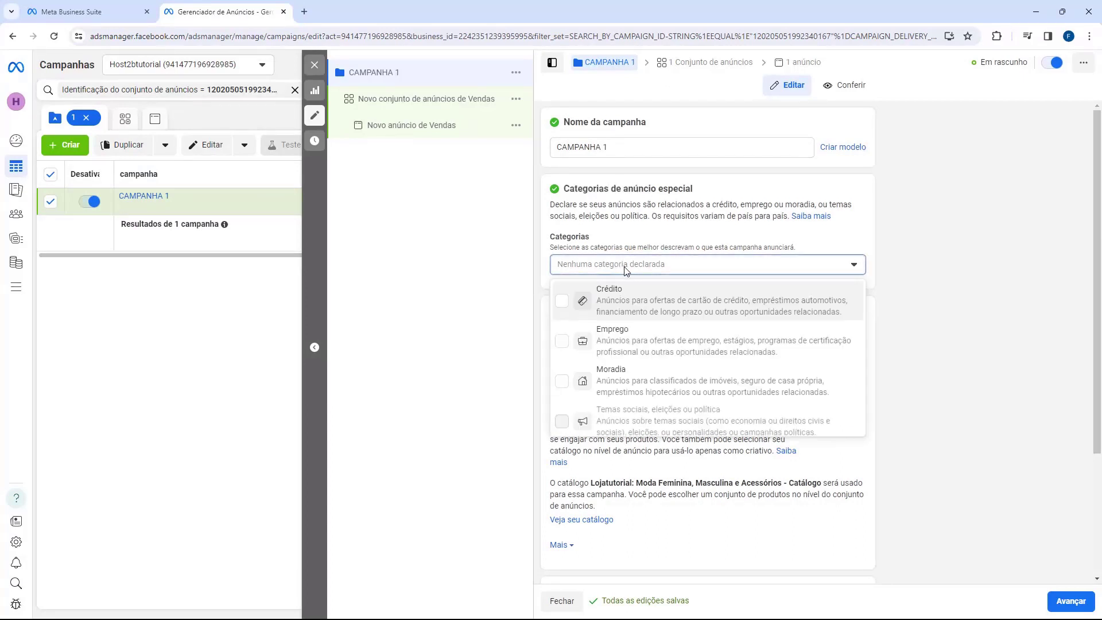
{"action": "left_click", "coordinate": [663, 263]}
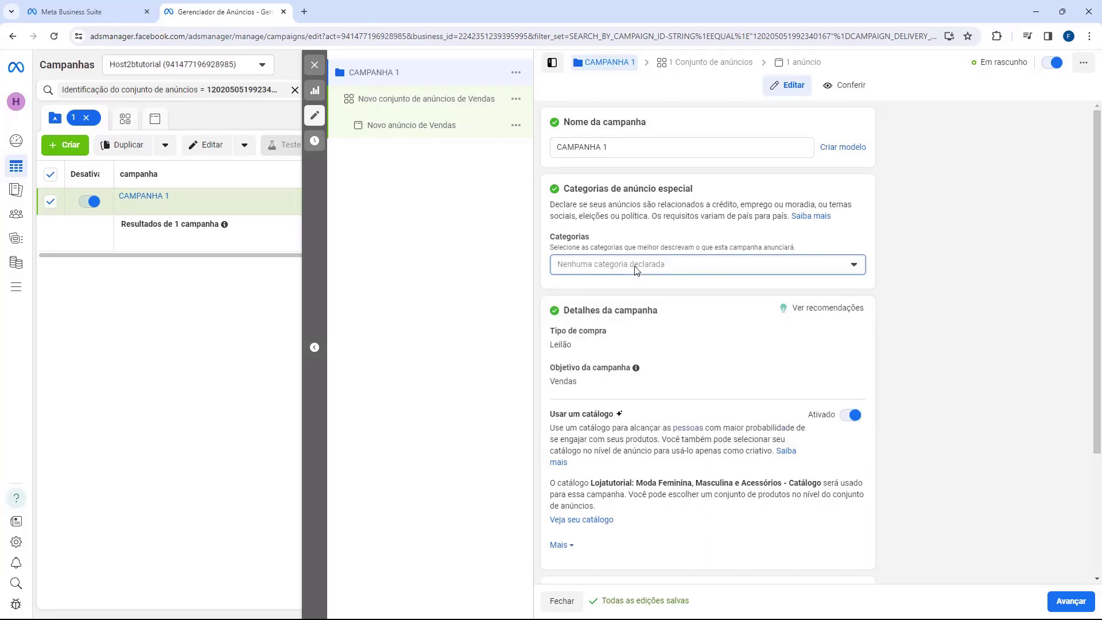
Switch off the Usar um catálogo option for the campaign.
{"action": "scroll", "coordinate": [636, 270], "scroll_direction": "down", "scroll_amount": 1}
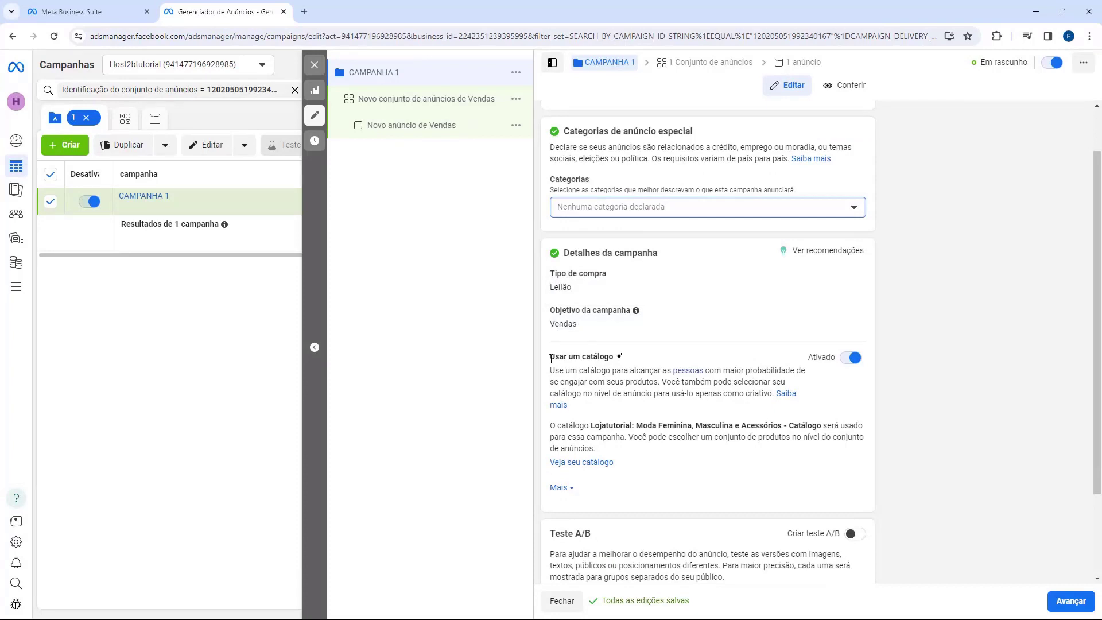
{"action": "left_click_drag", "start_coordinate": [551, 359], "coordinate": [596, 360]}
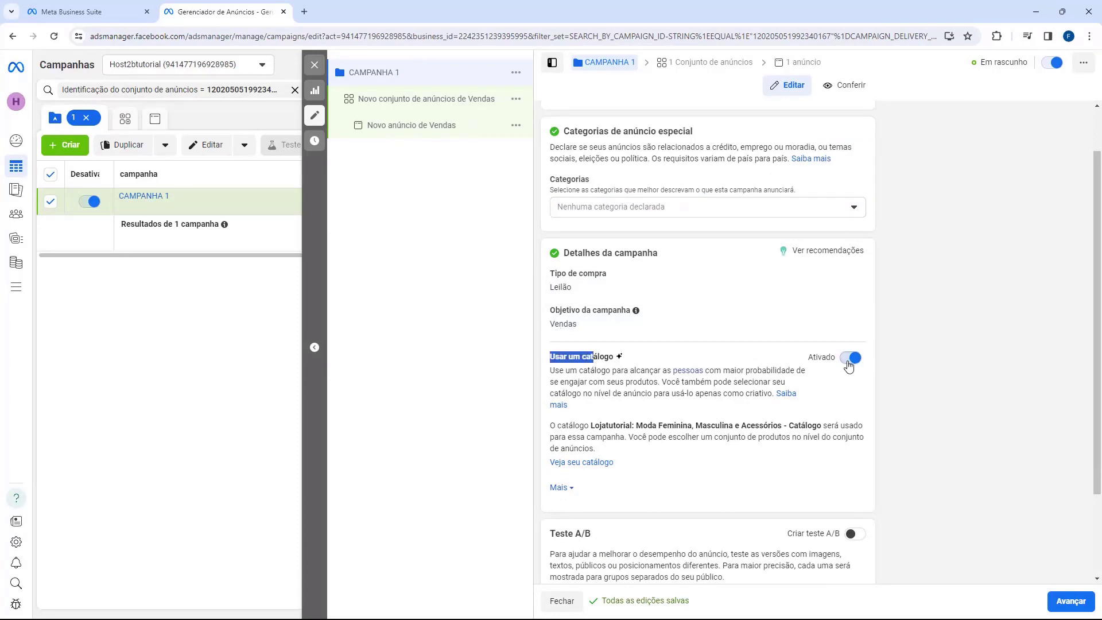
{"action": "left_click", "coordinate": [849, 362]}
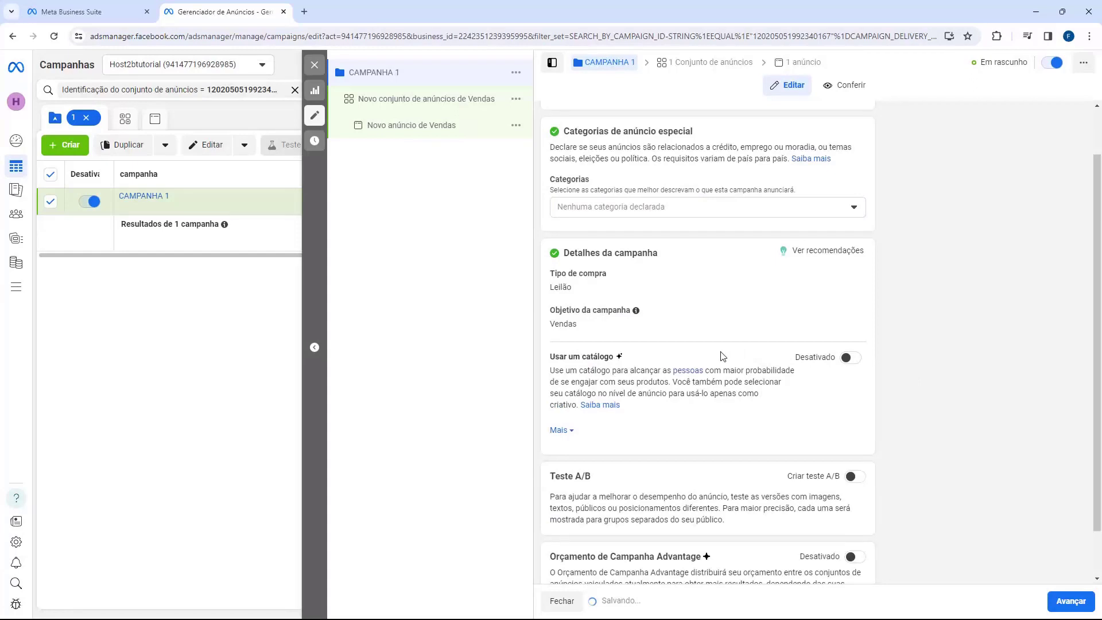
{"action": "scroll", "coordinate": [712, 351], "scroll_direction": "up", "scroll_amount": 2}
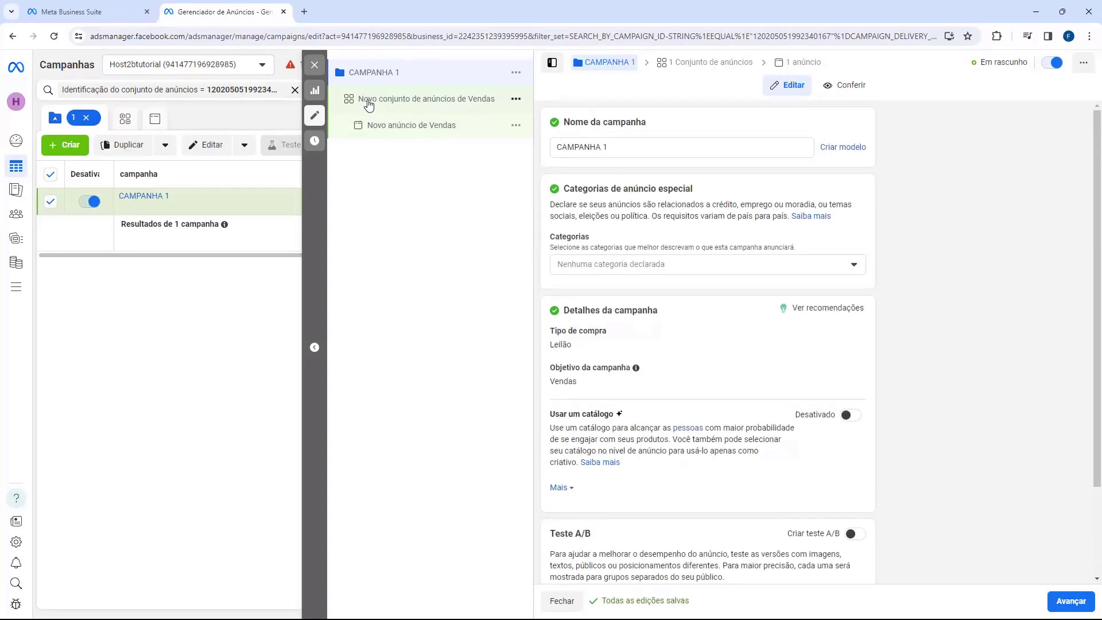
{"action": "left_click", "coordinate": [390, 105]}
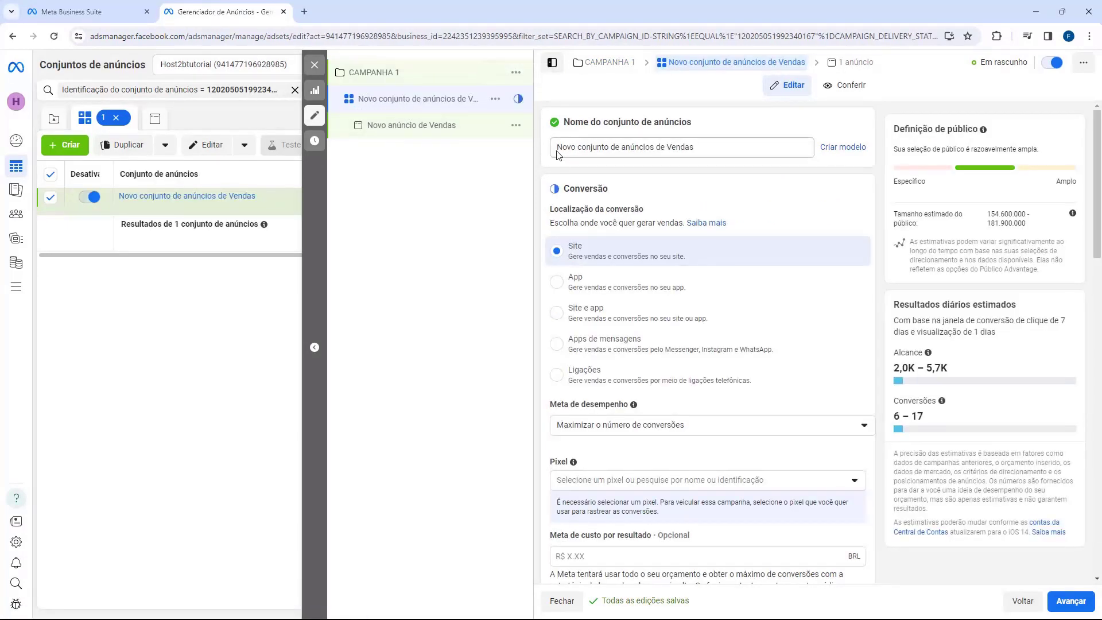
{"action": "left_click_drag", "start_coordinate": [557, 152], "coordinate": [598, 148]}
{"action": "left_click", "coordinate": [575, 147]}
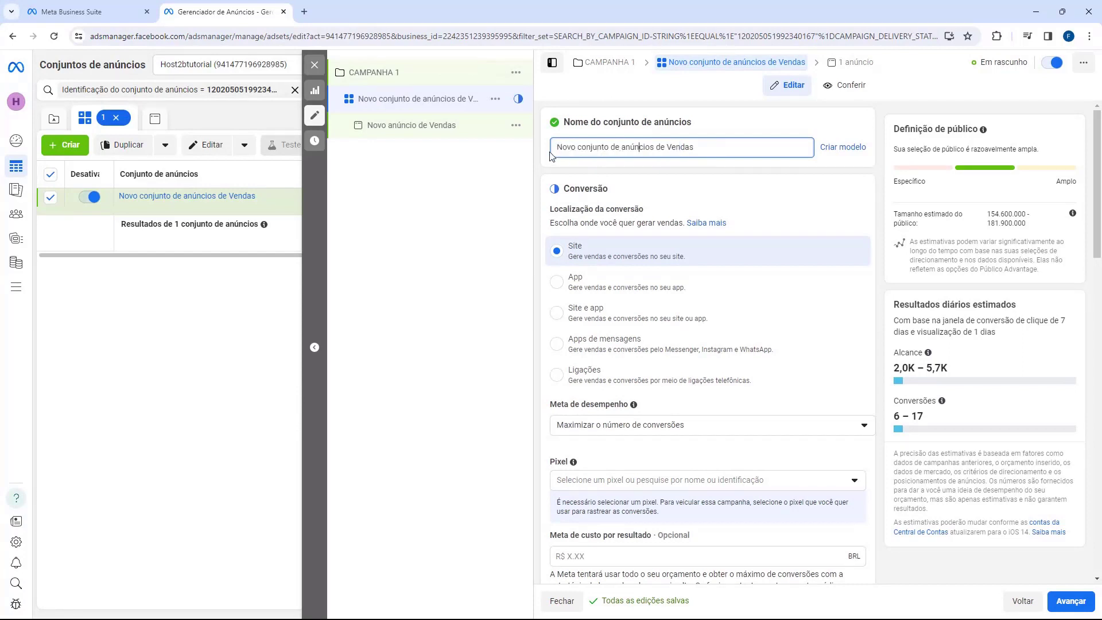
{"action": "left_click_drag", "start_coordinate": [592, 147], "coordinate": [538, 150]}
{"action": "left_click", "coordinate": [732, 146]}
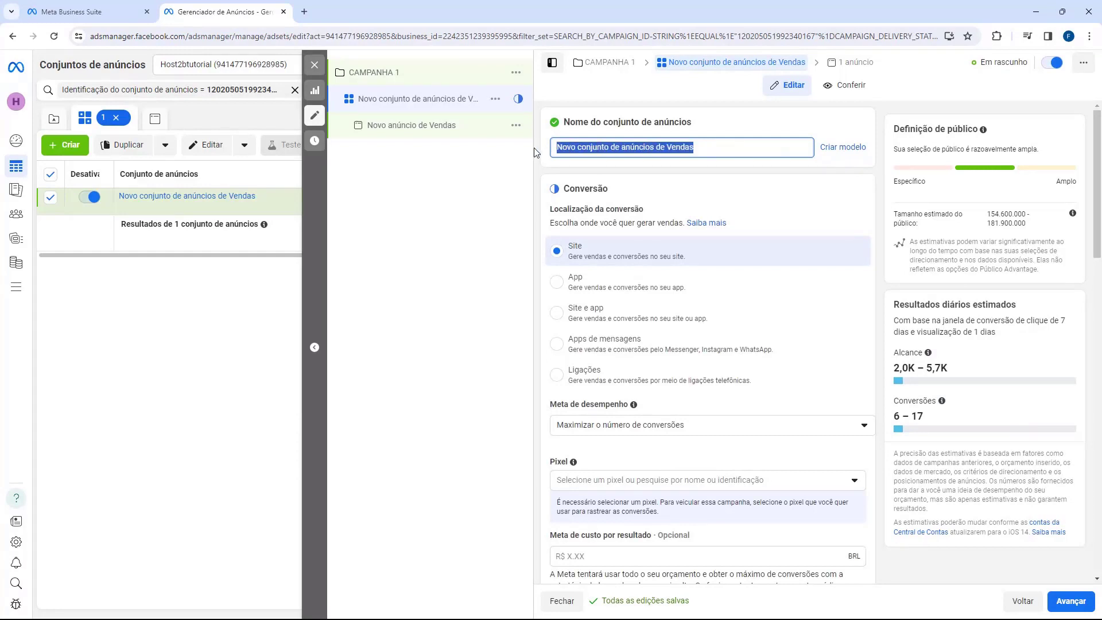
{"action": "left_click", "coordinate": [742, 147]}
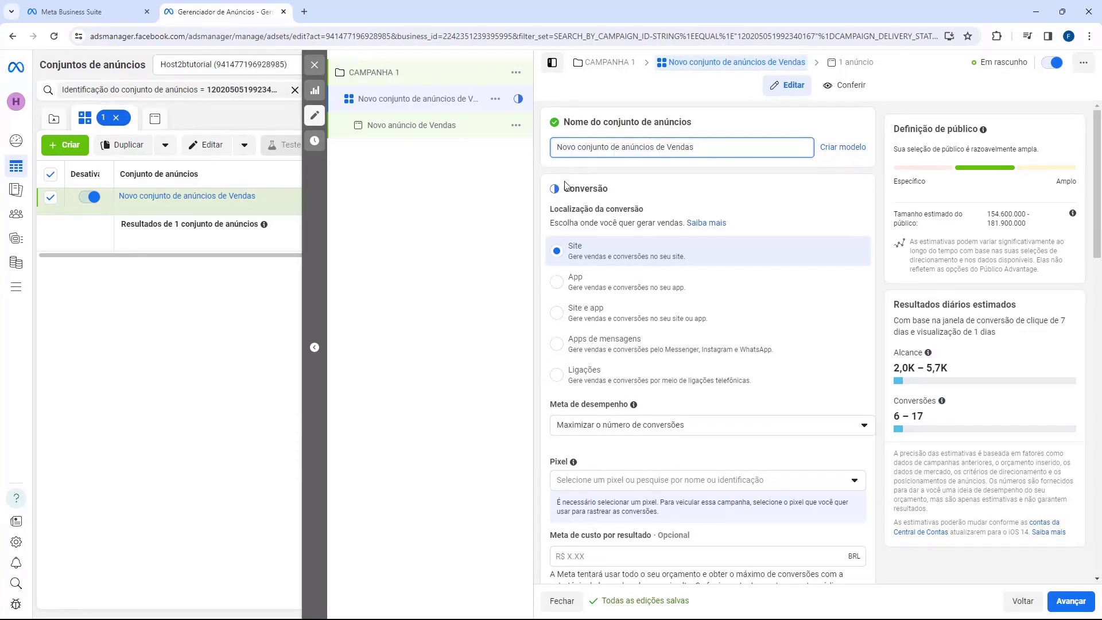
{"action": "scroll", "coordinate": [560, 178], "scroll_direction": "down", "scroll_amount": 1}
{"action": "left_click_drag", "start_coordinate": [548, 153], "coordinate": [636, 153]}
{"action": "left_click", "coordinate": [636, 154]}
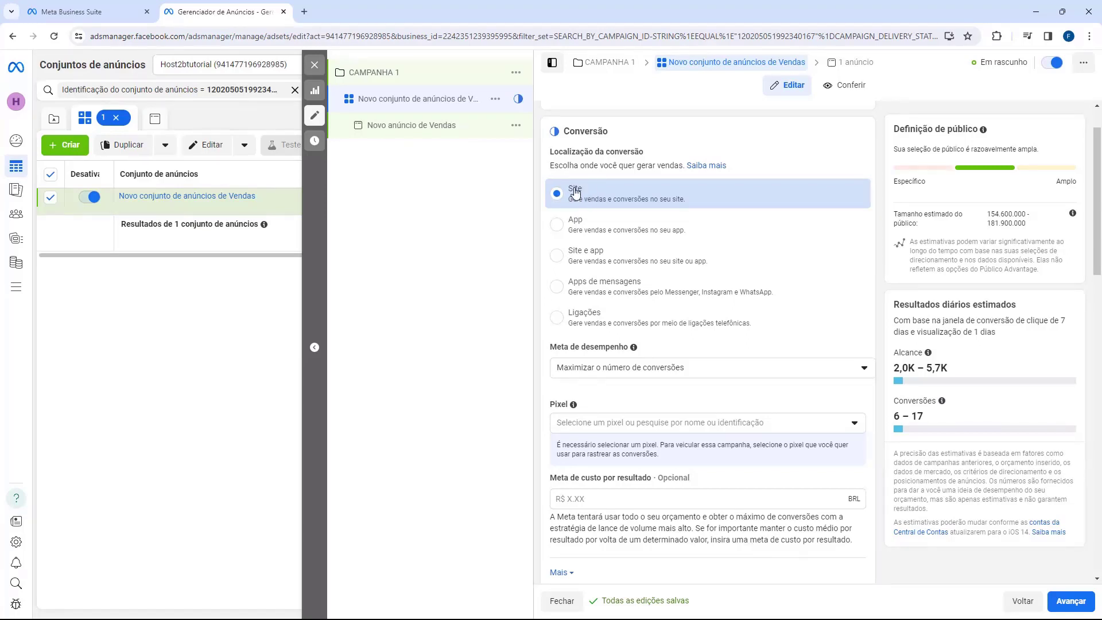
{"action": "scroll", "coordinate": [576, 192], "scroll_direction": "down", "scroll_amount": 1}
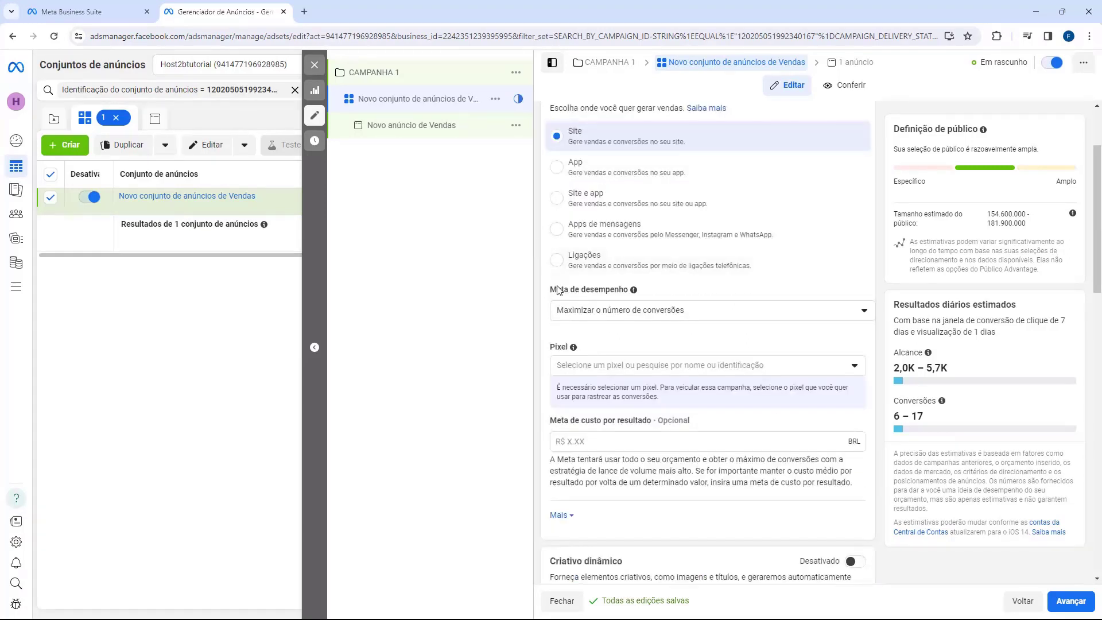
{"action": "left_click", "coordinate": [589, 309]}
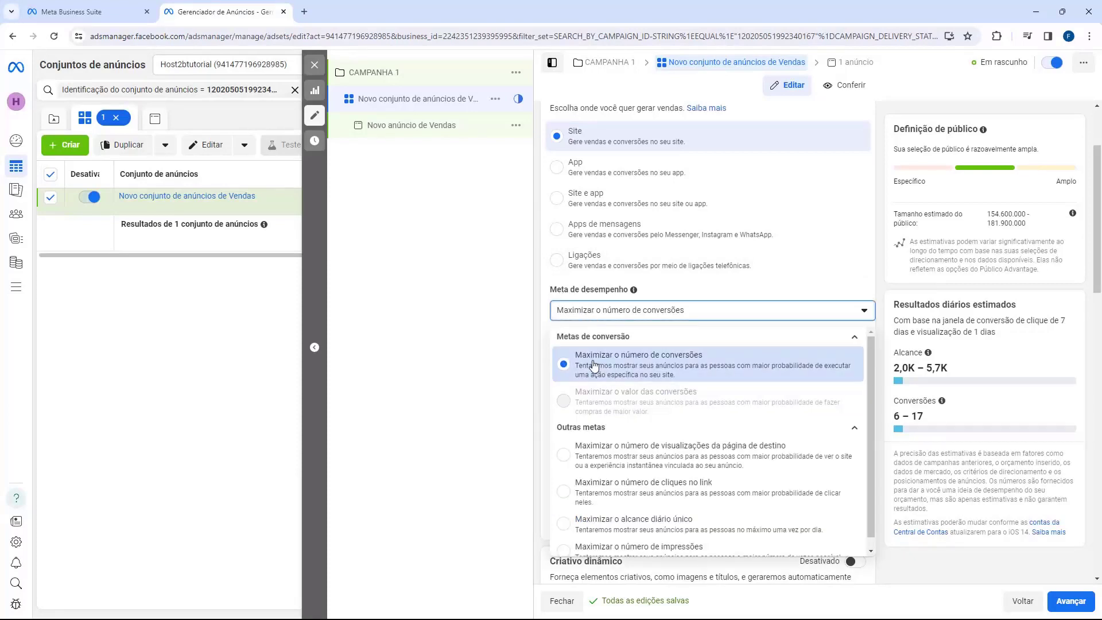
{"action": "left_click", "coordinate": [676, 365]}
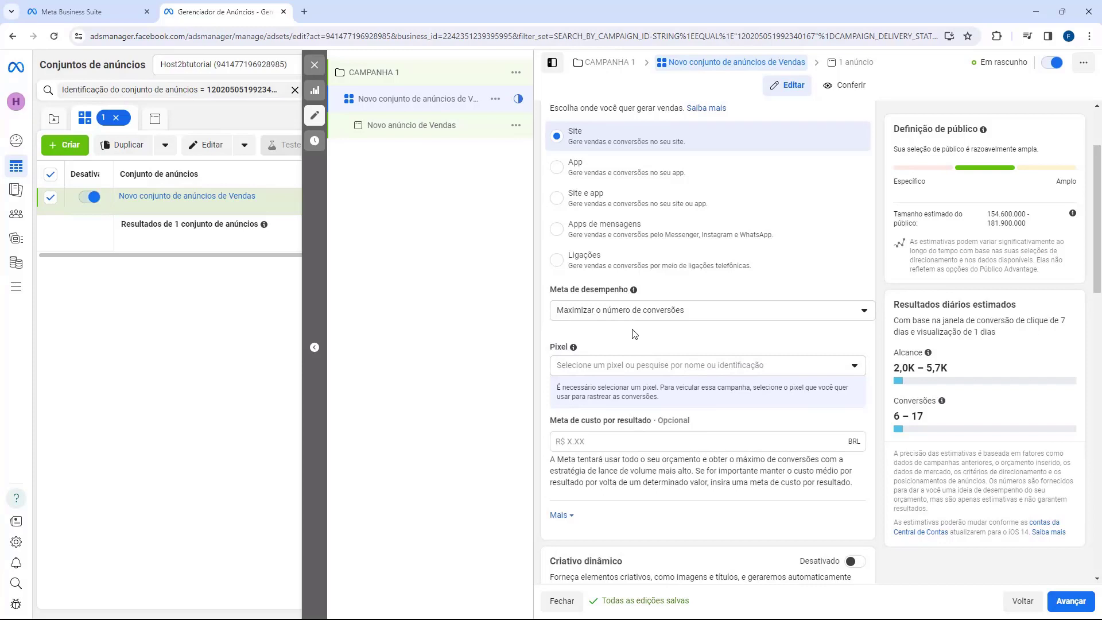
{"action": "scroll", "coordinate": [634, 334], "scroll_direction": "down", "scroll_amount": 1}
{"action": "left_click", "coordinate": [668, 310]}
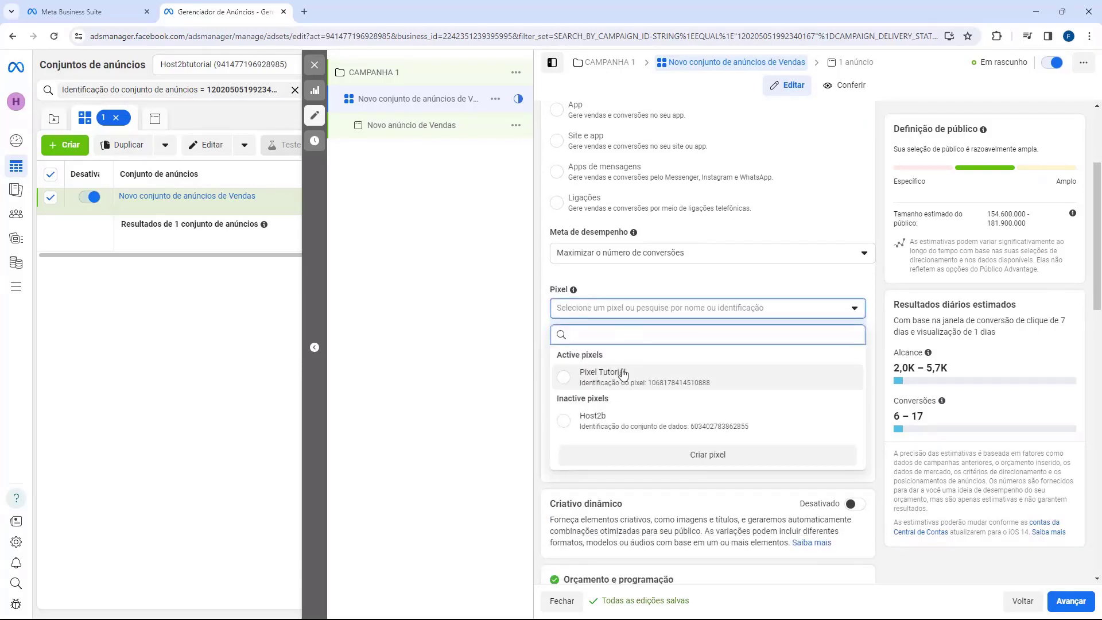
{"action": "left_click", "coordinate": [561, 381]}
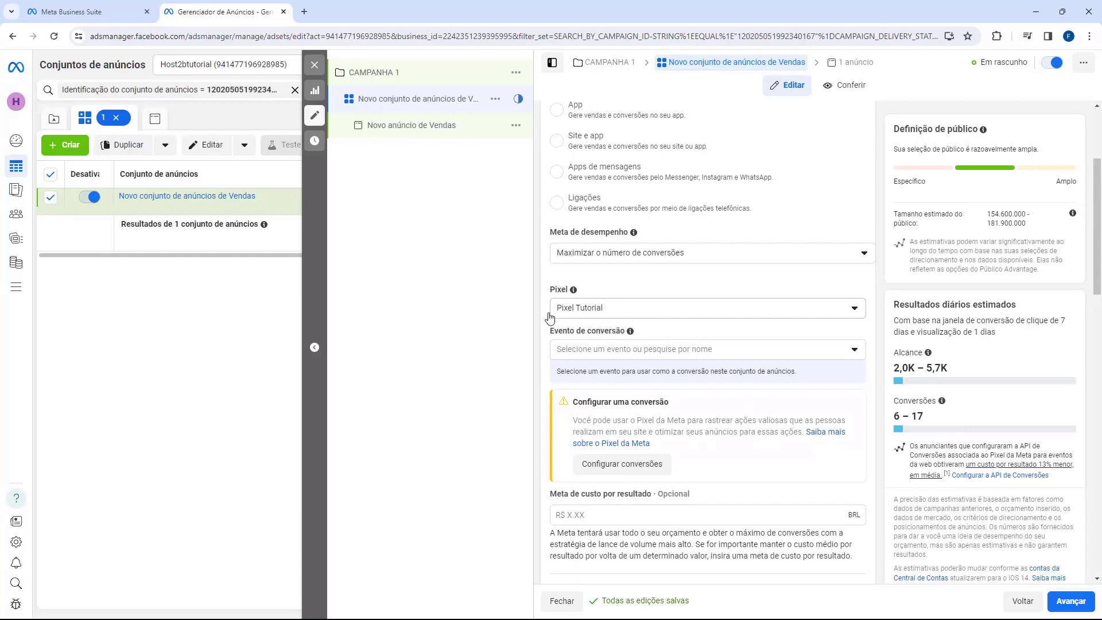
{"action": "left_click", "coordinate": [598, 351]}
{"action": "left_click", "coordinate": [595, 492]}
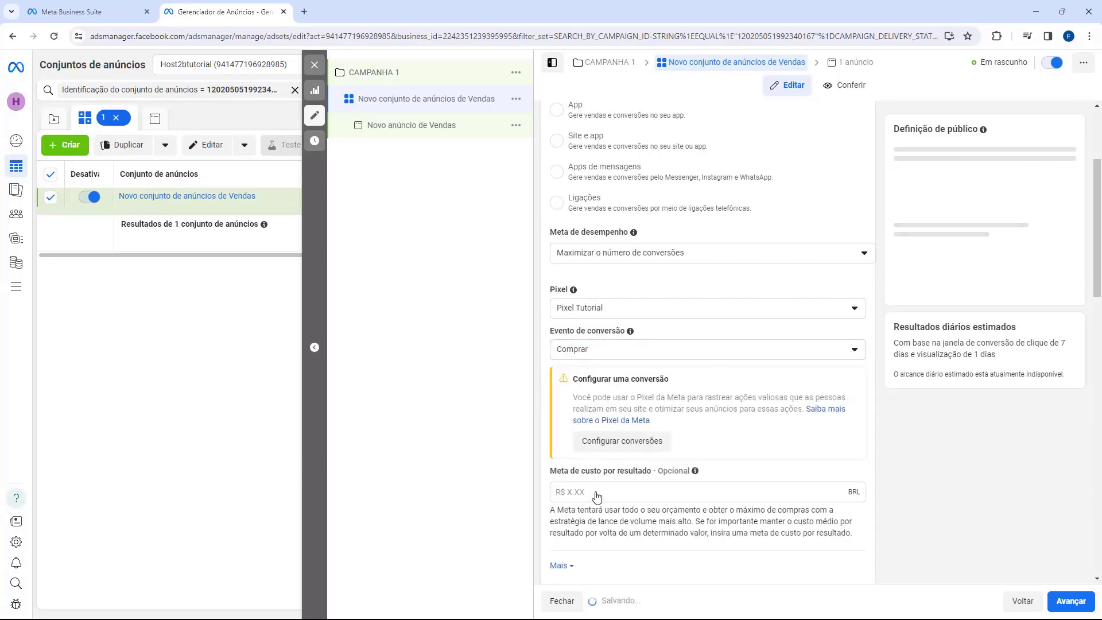
{"action": "scroll", "coordinate": [549, 342], "scroll_direction": "down", "scroll_amount": 1}
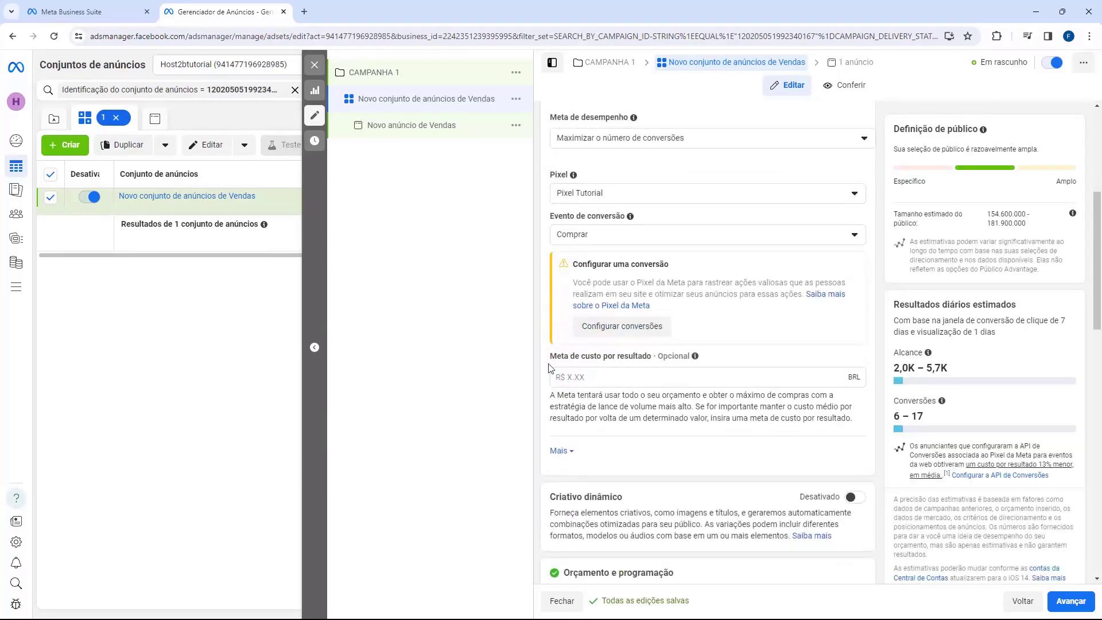
{"action": "scroll", "coordinate": [564, 365], "scroll_direction": "down", "scroll_amount": 3}
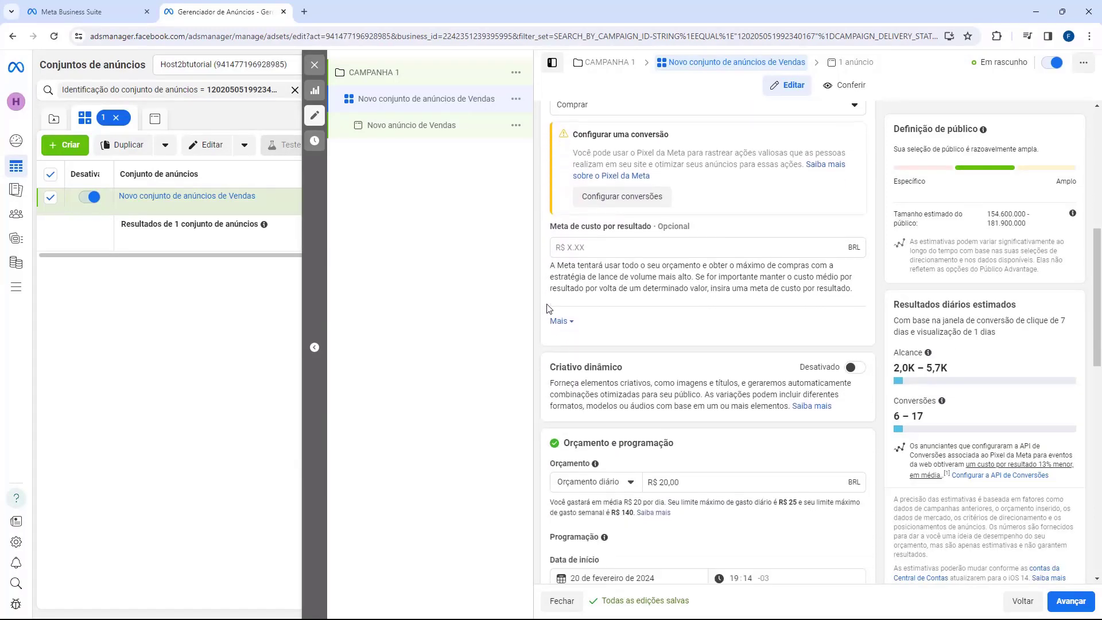
{"action": "scroll", "coordinate": [560, 315], "scroll_direction": "down", "scroll_amount": 3}
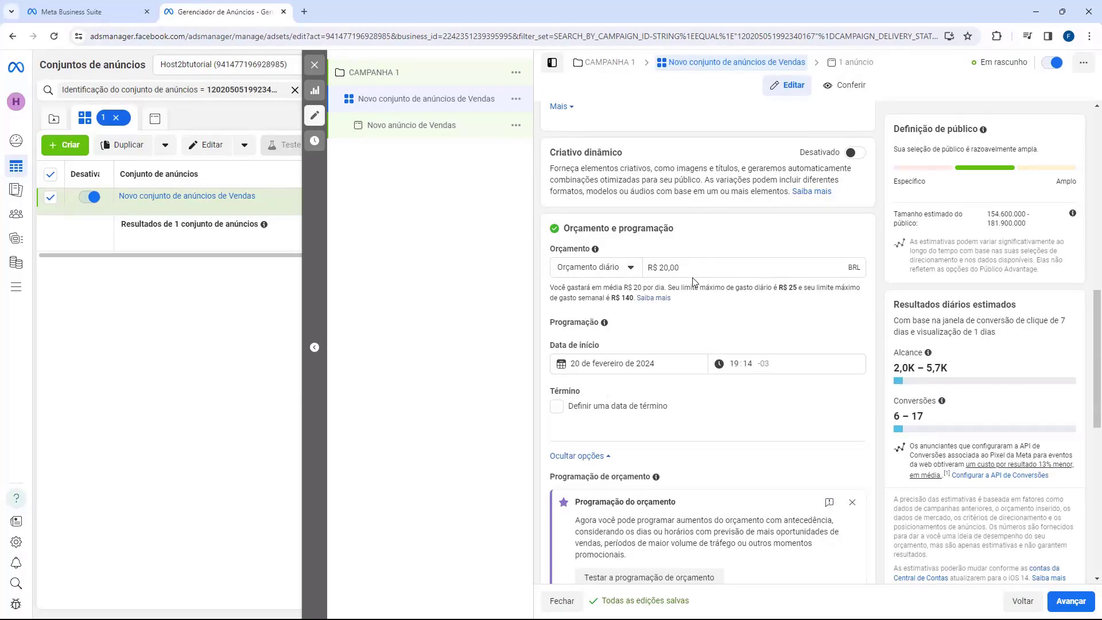
{"action": "scroll", "coordinate": [580, 274], "scroll_direction": "down", "scroll_amount": 1}
{"action": "left_click_drag", "start_coordinate": [548, 288], "coordinate": [603, 297]}
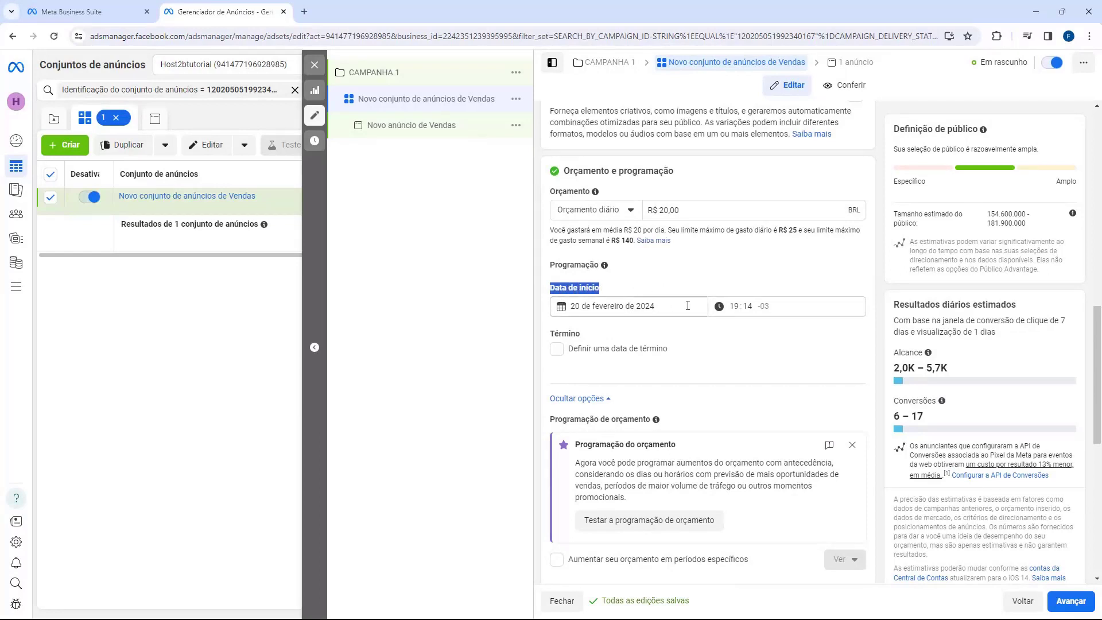
{"action": "left_click", "coordinate": [631, 296]}
{"action": "scroll", "coordinate": [555, 287], "scroll_direction": "down", "scroll_amount": 3}
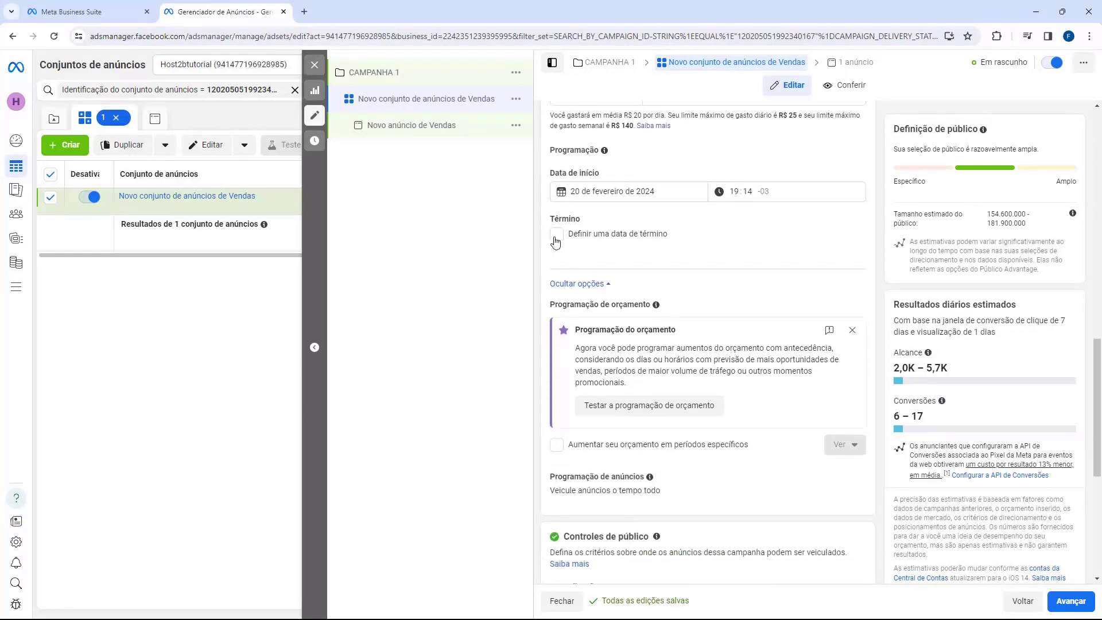
{"action": "scroll", "coordinate": [549, 247], "scroll_direction": "down", "scroll_amount": 4}
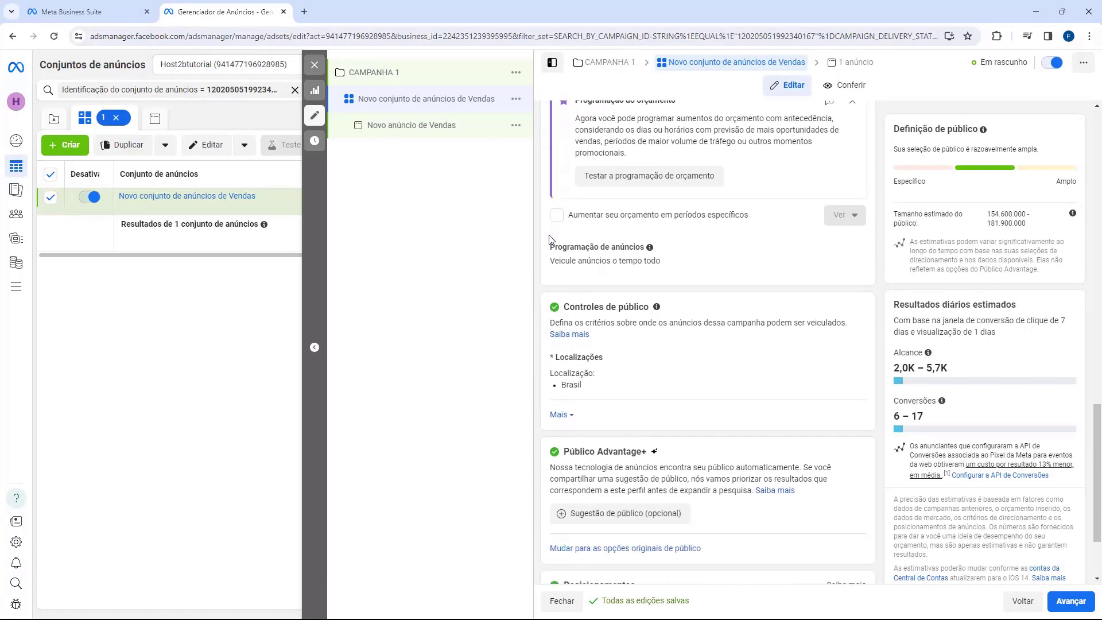
{"action": "mouse_move", "coordinate": [566, 310]}
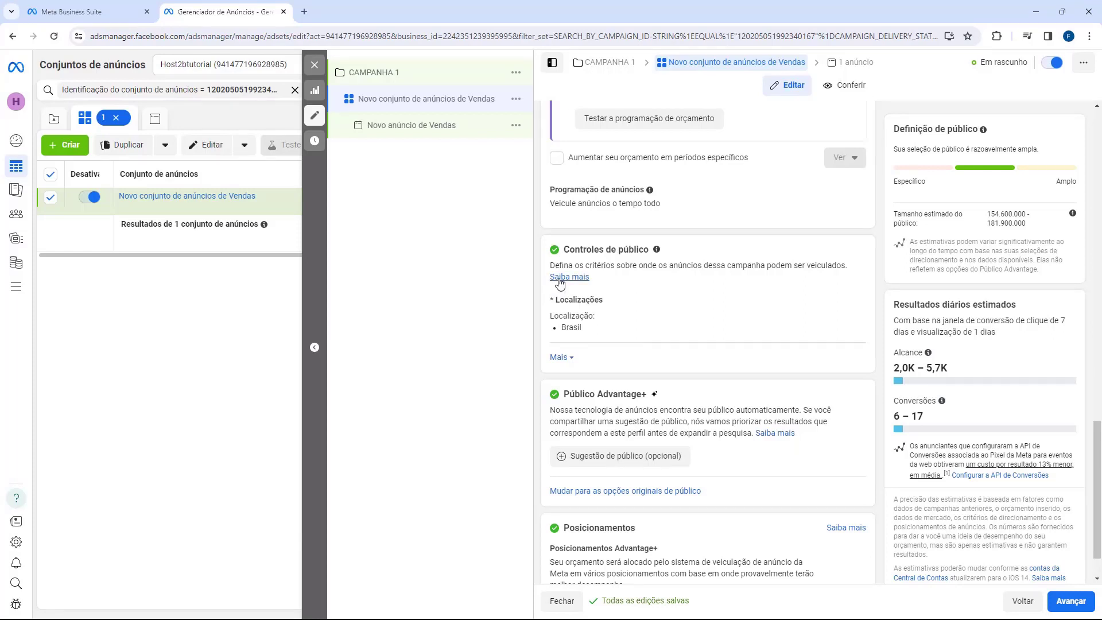
Keep Brasil as the location and add the audience suggestion for age and gender.
{"action": "left_click", "coordinate": [846, 302]}
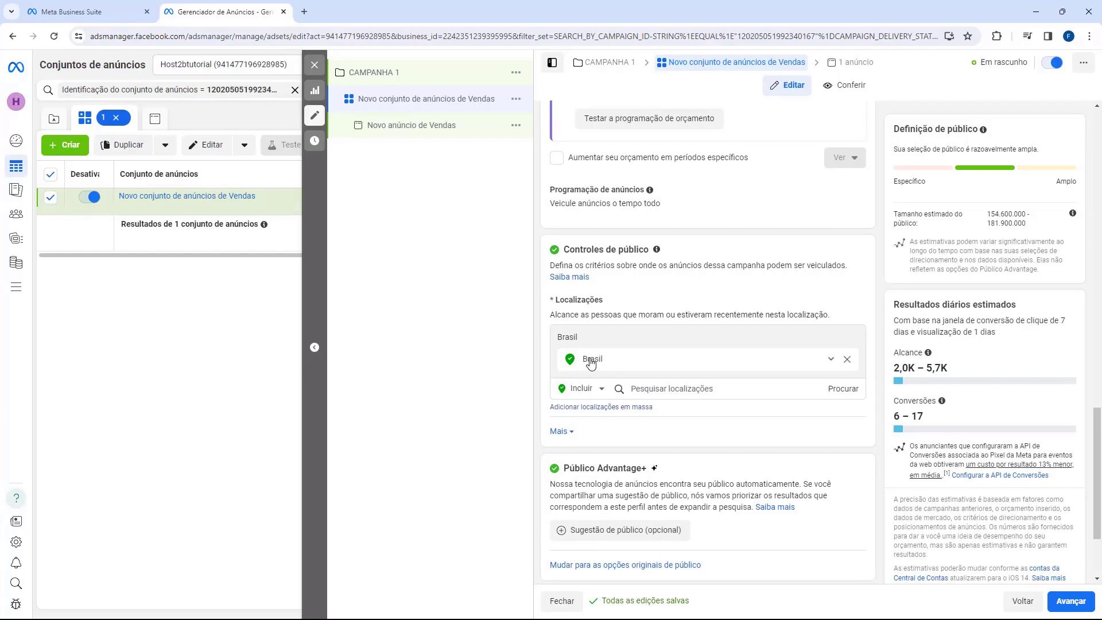
{"action": "scroll", "coordinate": [602, 339], "scroll_direction": "down", "scroll_amount": 2}
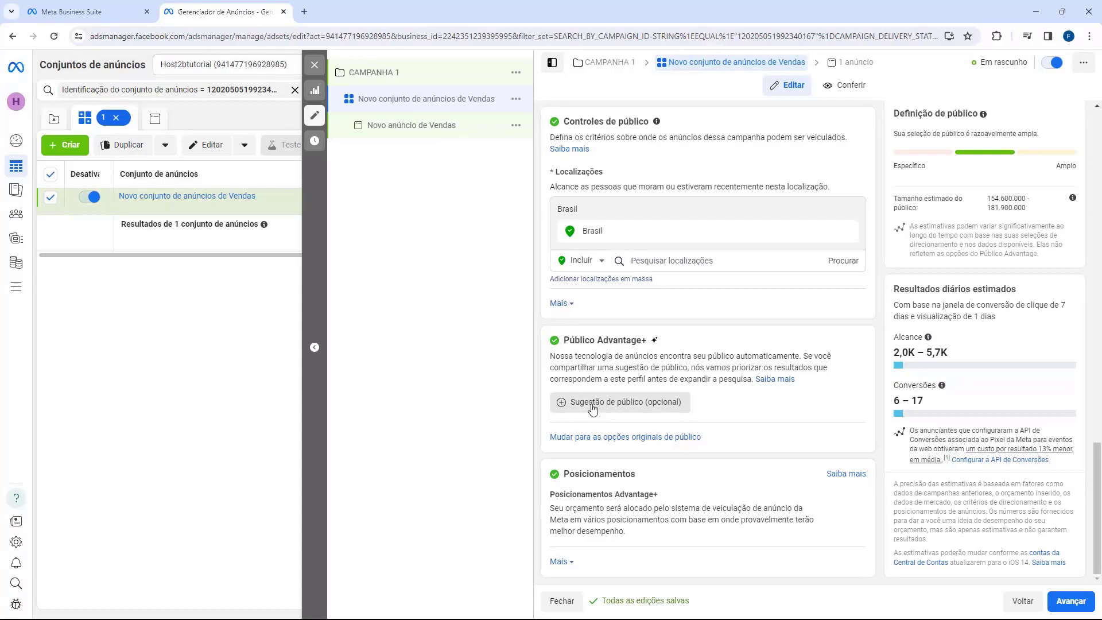
{"action": "left_click", "coordinate": [626, 407]}
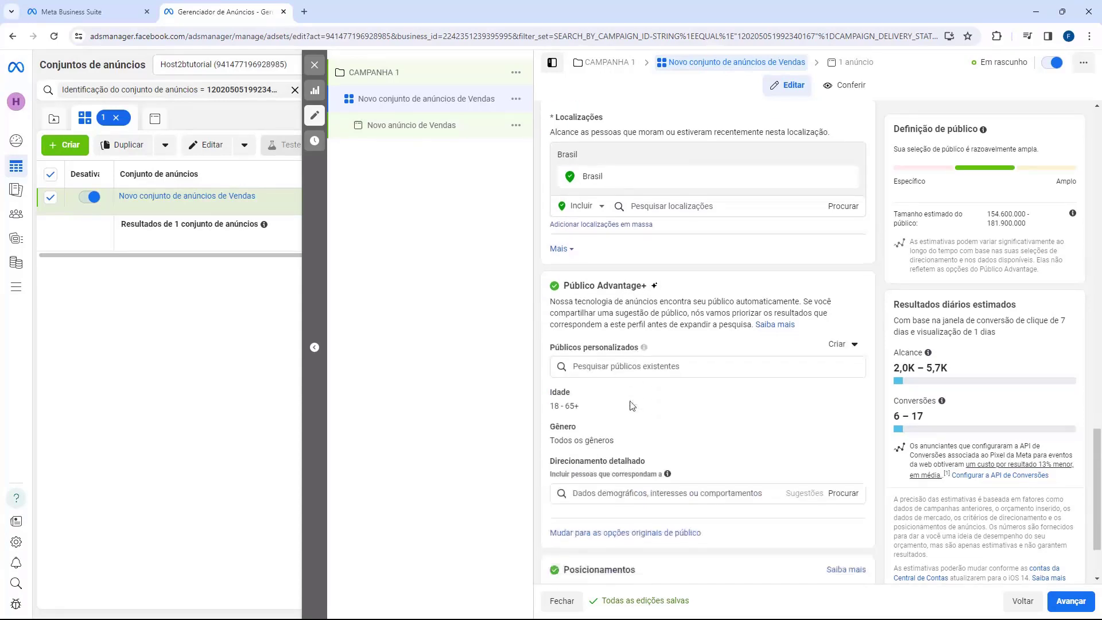
{"action": "scroll", "coordinate": [633, 406], "scroll_direction": "down", "scroll_amount": 1}
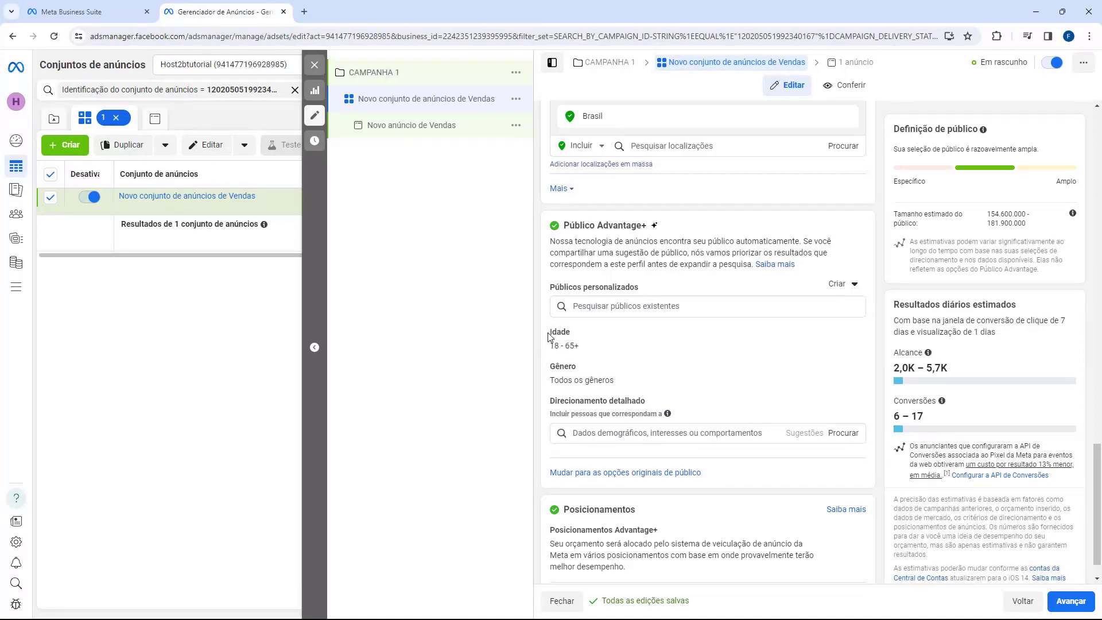
Set the audience age range to 20 minimum and 40 maximum.
{"action": "mouse_move", "coordinate": [552, 344]}
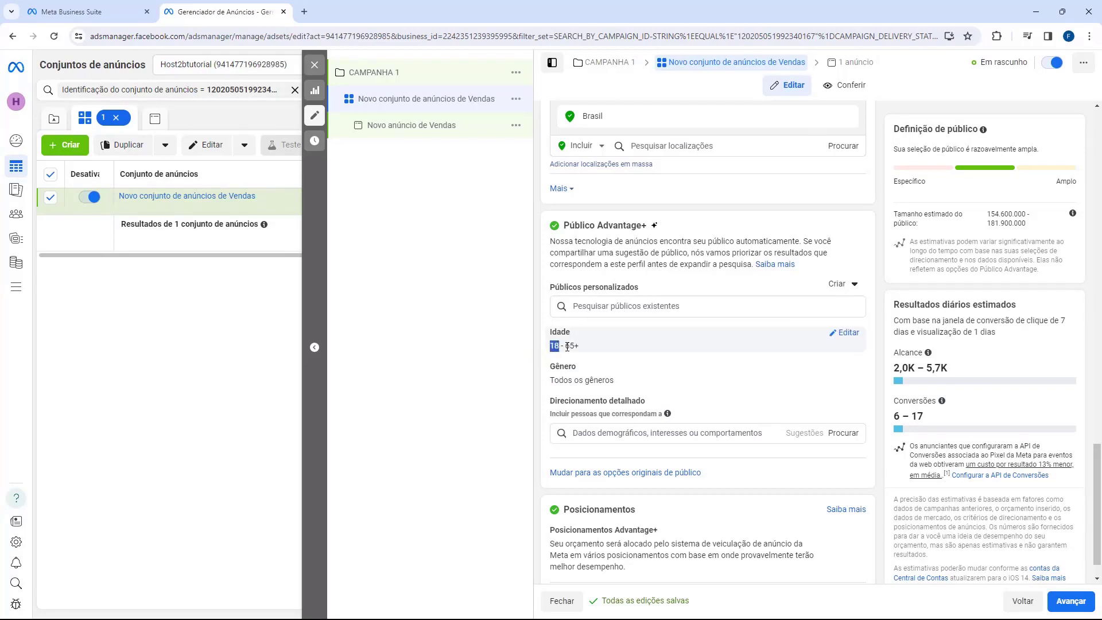
{"action": "left_click", "coordinate": [845, 334]}
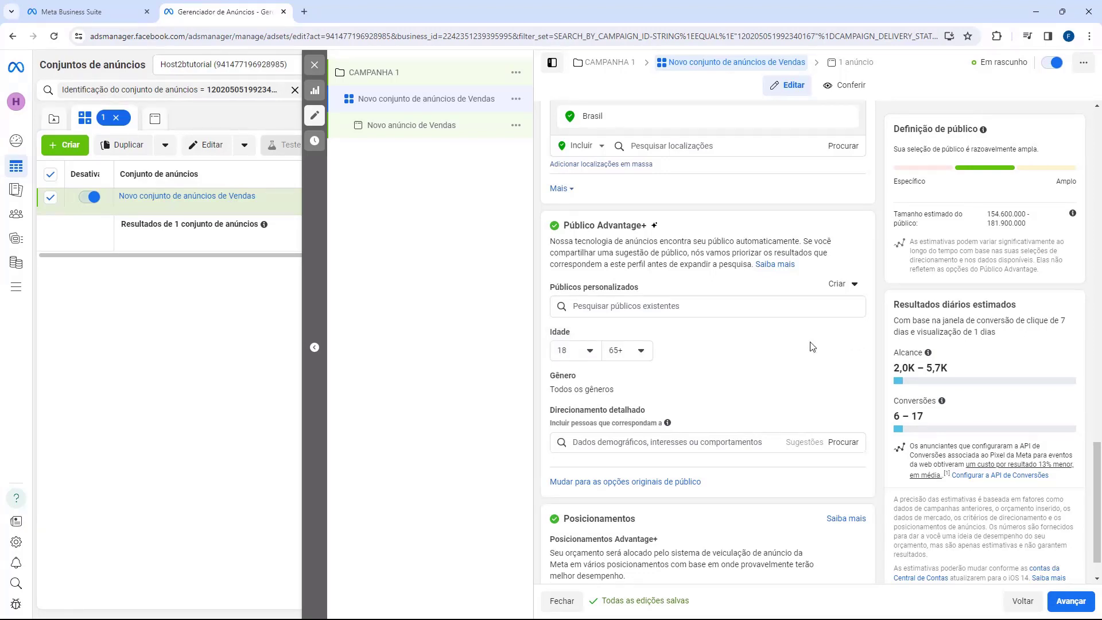
{"action": "left_click", "coordinate": [626, 356]}
{"action": "scroll", "coordinate": [647, 413], "scroll_direction": "up", "scroll_amount": 5}
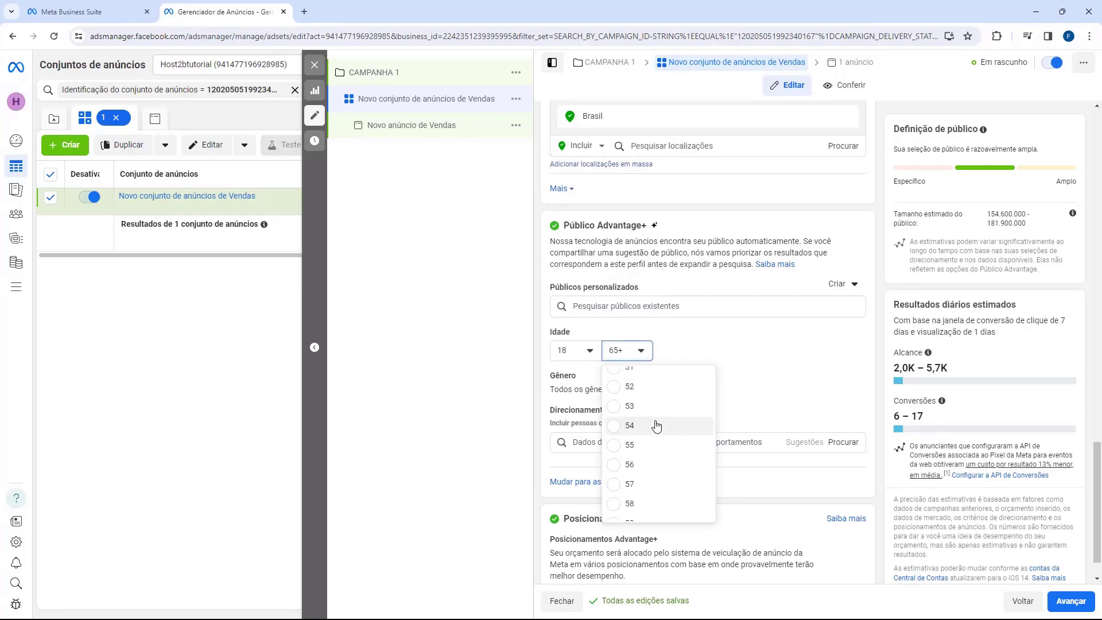
{"action": "scroll", "coordinate": [652, 440], "scroll_direction": "up", "scroll_amount": 2}
{"action": "left_click", "coordinate": [647, 439]}
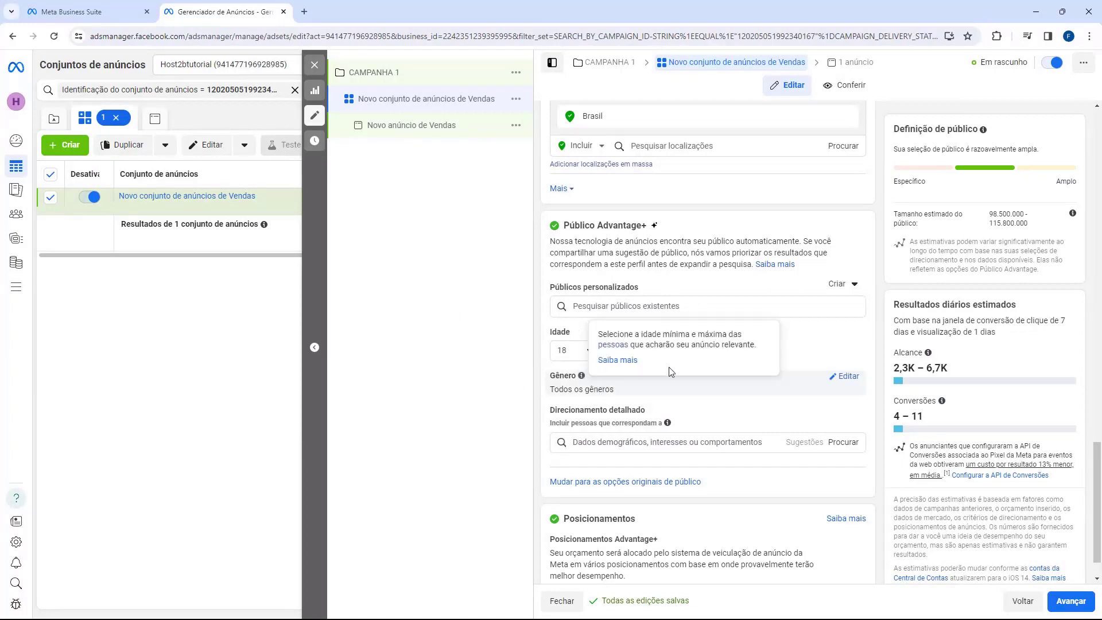
{"action": "left_click", "coordinate": [568, 353]}
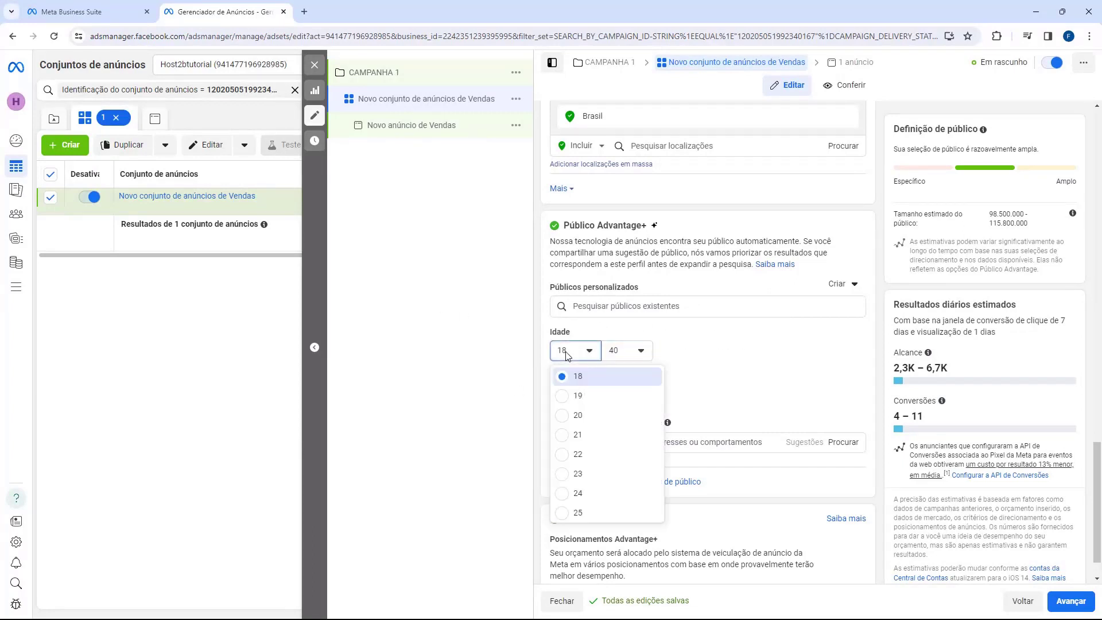
{"action": "left_click", "coordinate": [578, 415]}
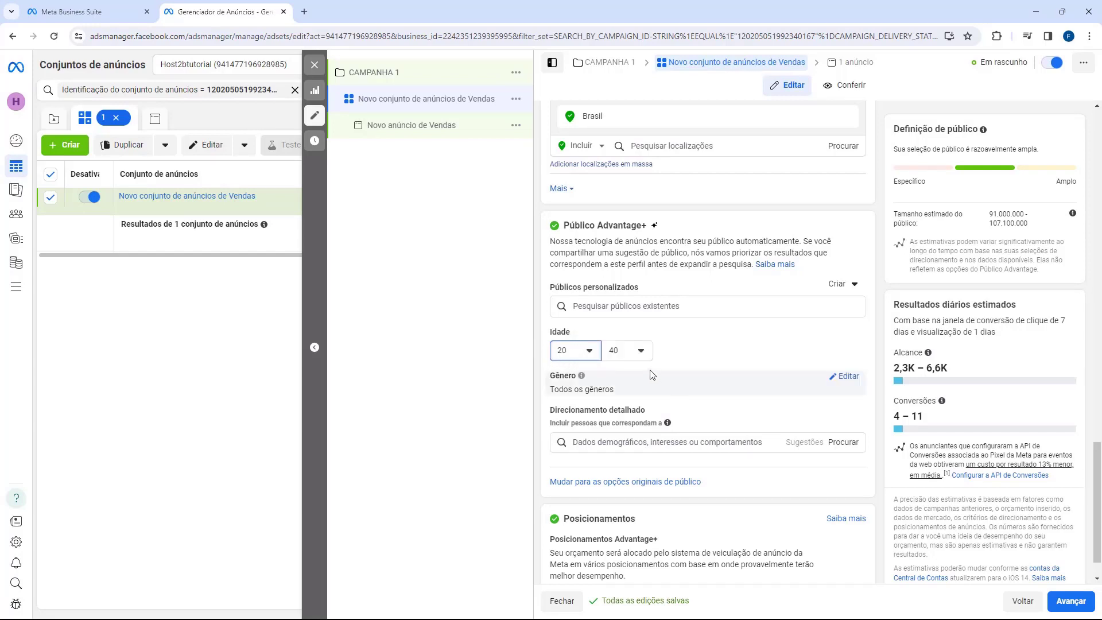
{"action": "left_click", "coordinate": [630, 351]}
{"action": "scroll", "coordinate": [635, 423], "scroll_direction": "up", "scroll_amount": 1}
{"action": "scroll", "coordinate": [636, 424], "scroll_direction": "up", "scroll_amount": 2}
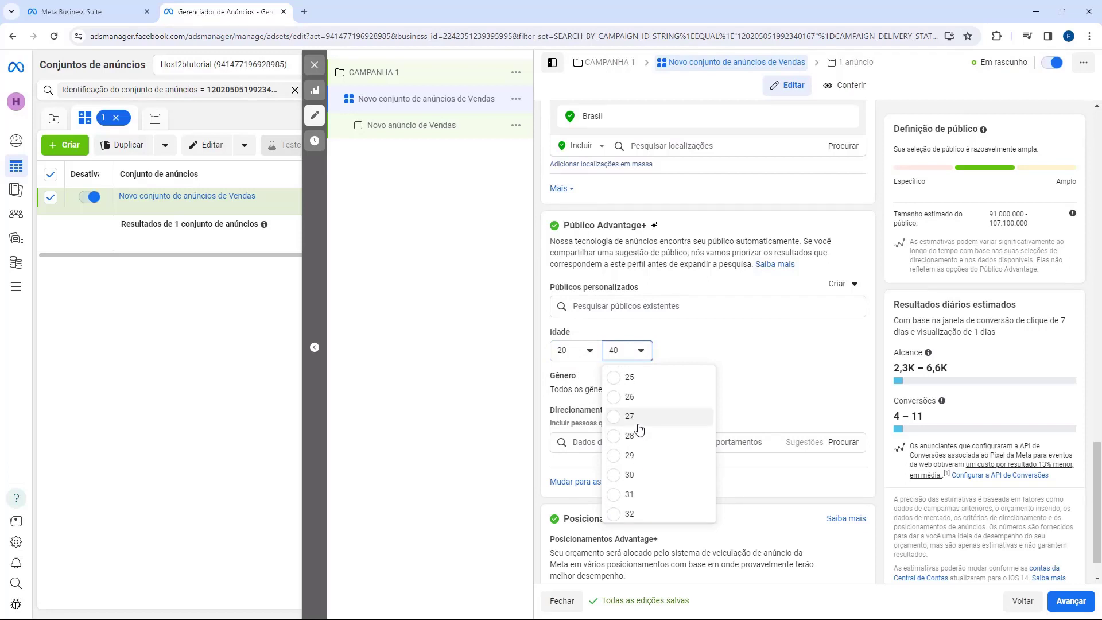
{"action": "left_click", "coordinate": [638, 481]}
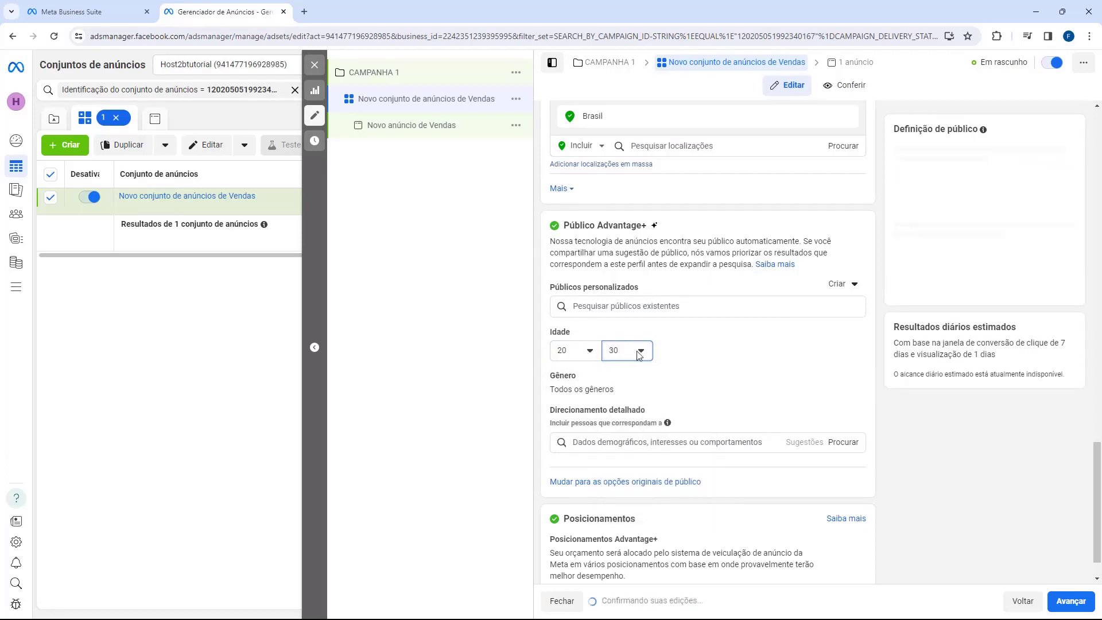
{"action": "left_click", "coordinate": [640, 350]}
{"action": "scroll", "coordinate": [654, 459], "scroll_direction": "down", "scroll_amount": 3}
{"action": "left_click", "coordinate": [658, 472]}
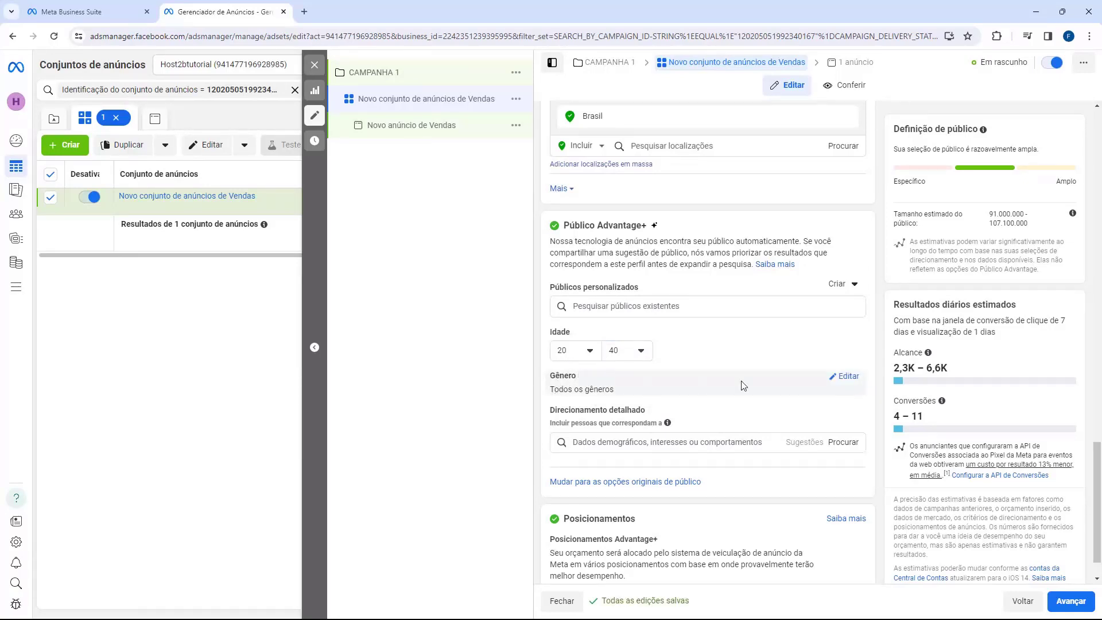
Leave gender as Todos, then look over the Direcionamento detalhado heading.
{"action": "left_click", "coordinate": [847, 376]}
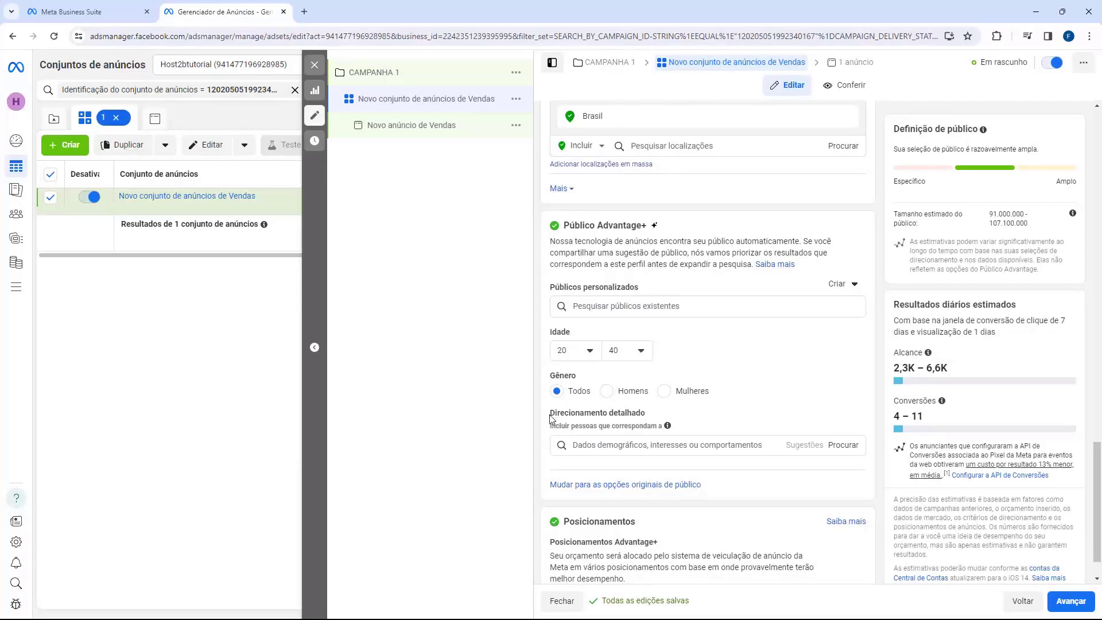
{"action": "left_click_drag", "start_coordinate": [549, 413], "coordinate": [670, 424]}
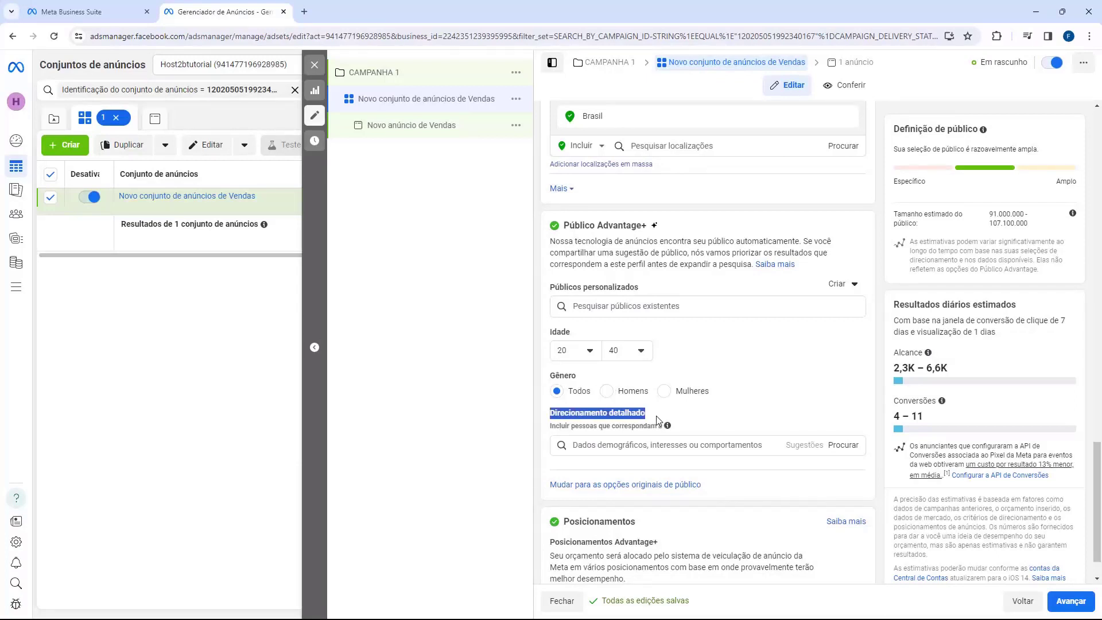
{"action": "left_click", "coordinate": [660, 422]}
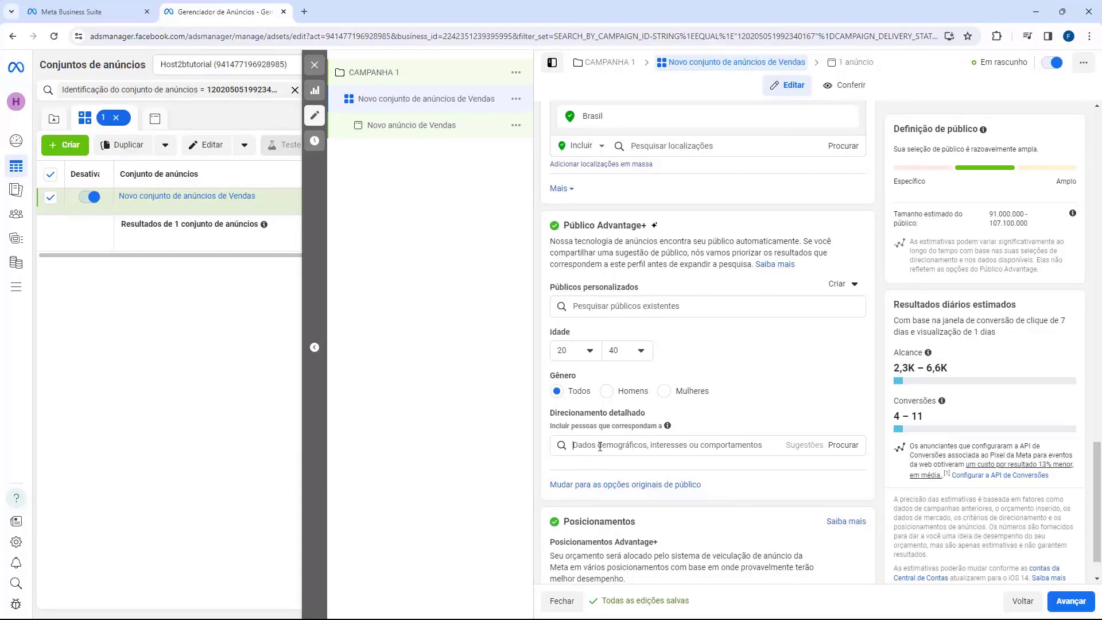
Search 'academia' in detailed targeting and add the Academia (fitness) interest.
{"action": "left_click", "coordinate": [600, 447]}
{"action": "type", "text": "a"}
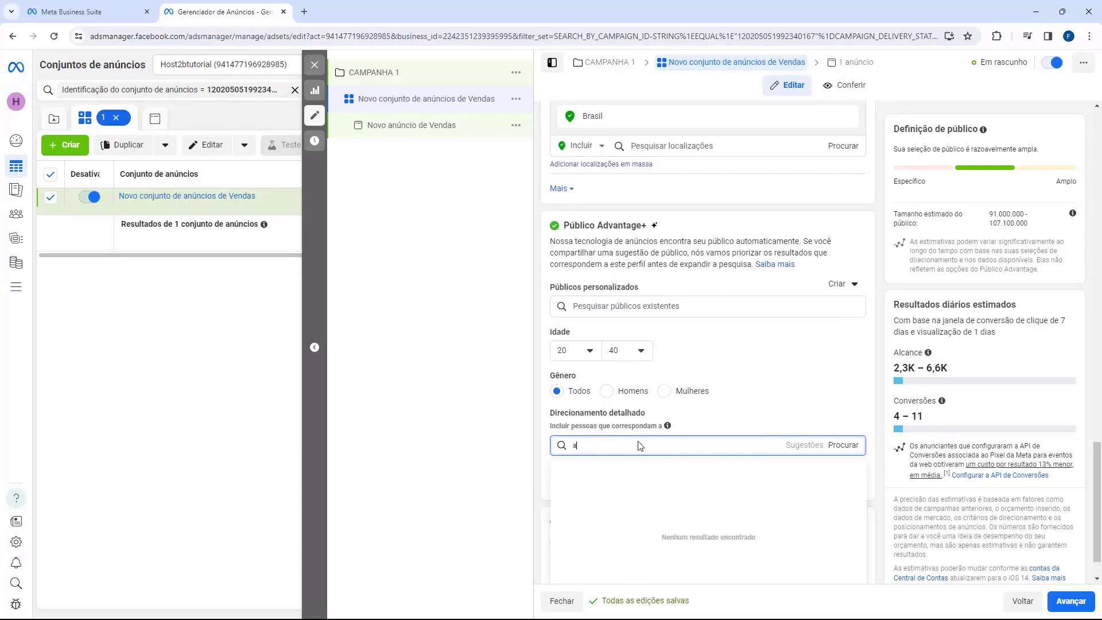
{"action": "type", "text": "cademic"}
{"action": "key", "text": "BackSpace"}
{"action": "type", "text": "a"}
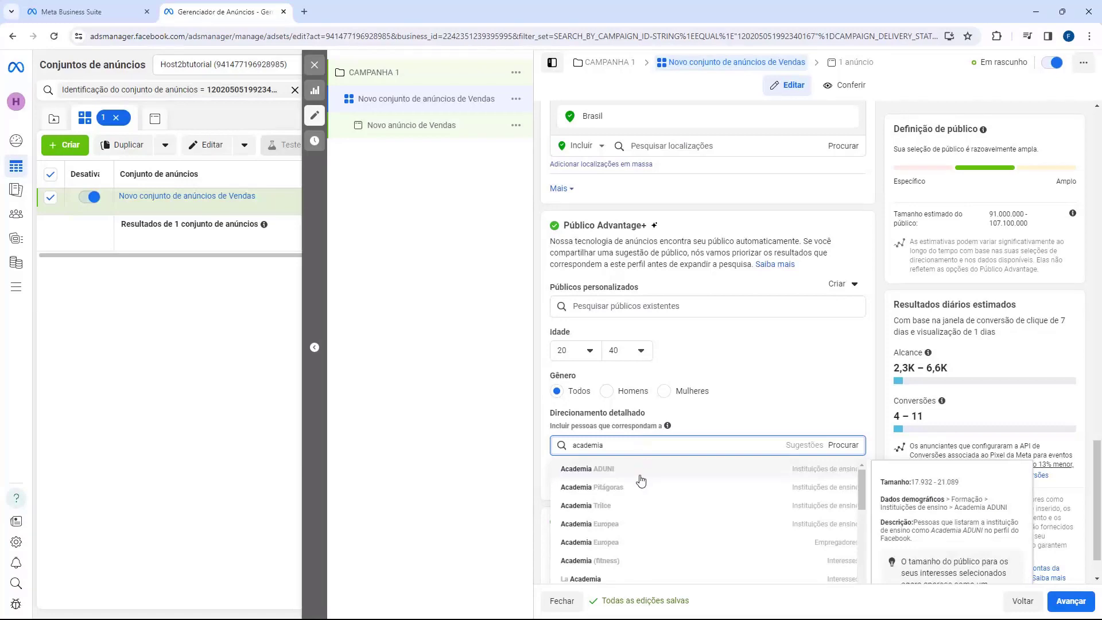
{"action": "left_click", "coordinate": [584, 563]}
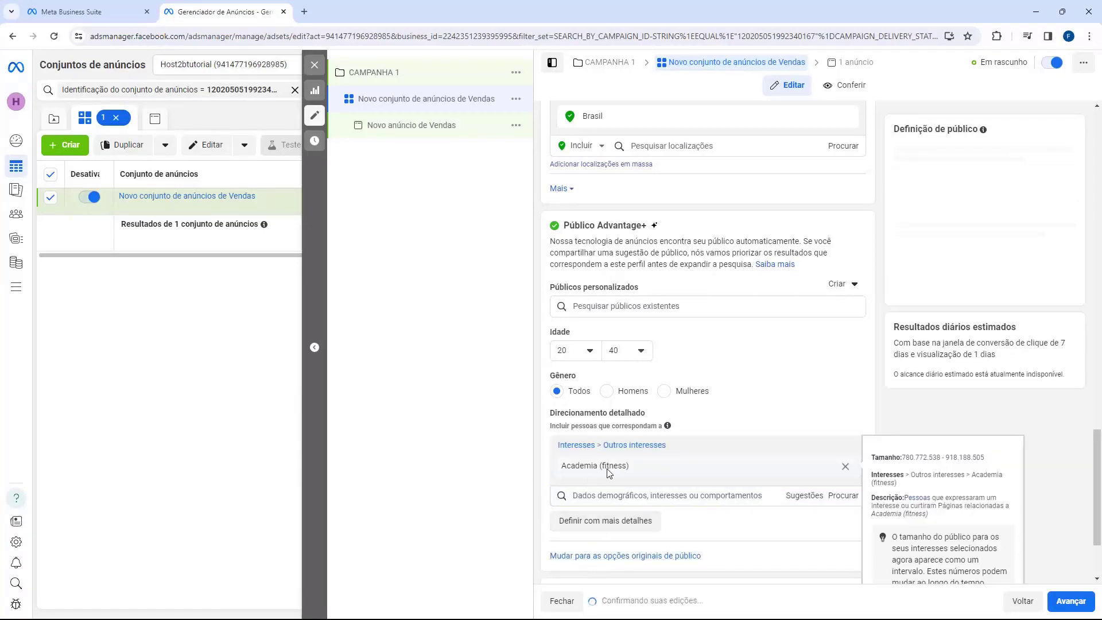
{"action": "mouse_move", "coordinate": [611, 470]}
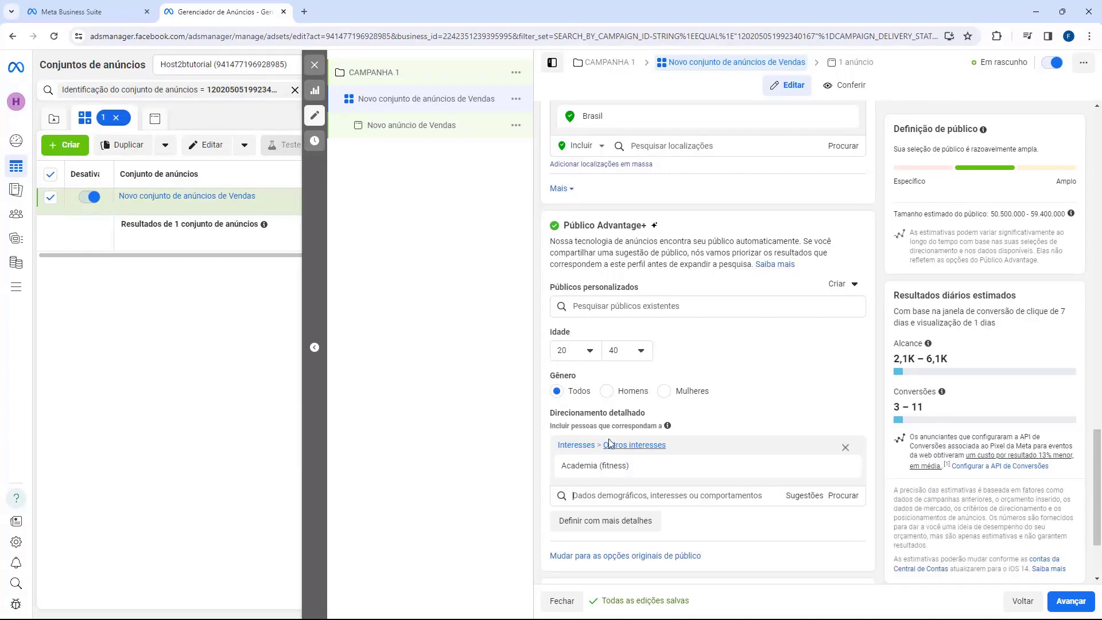
{"action": "scroll", "coordinate": [616, 465], "scroll_direction": "down", "scroll_amount": 2}
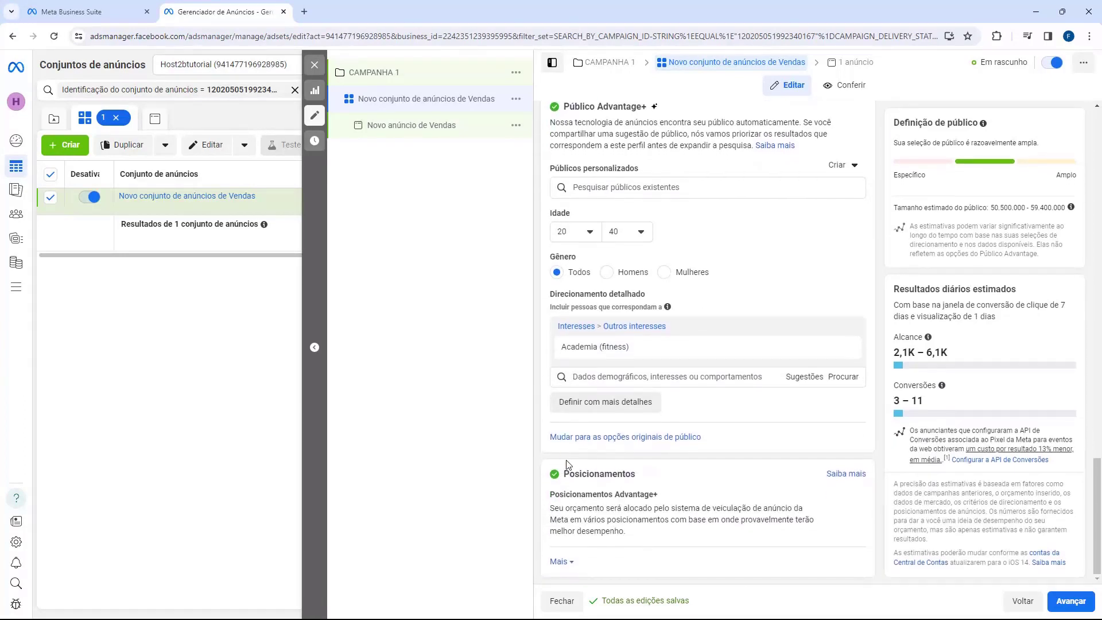
Switch the ad set to manual placements and bring up the Plataformas options.
{"action": "mouse_move", "coordinate": [579, 498]}
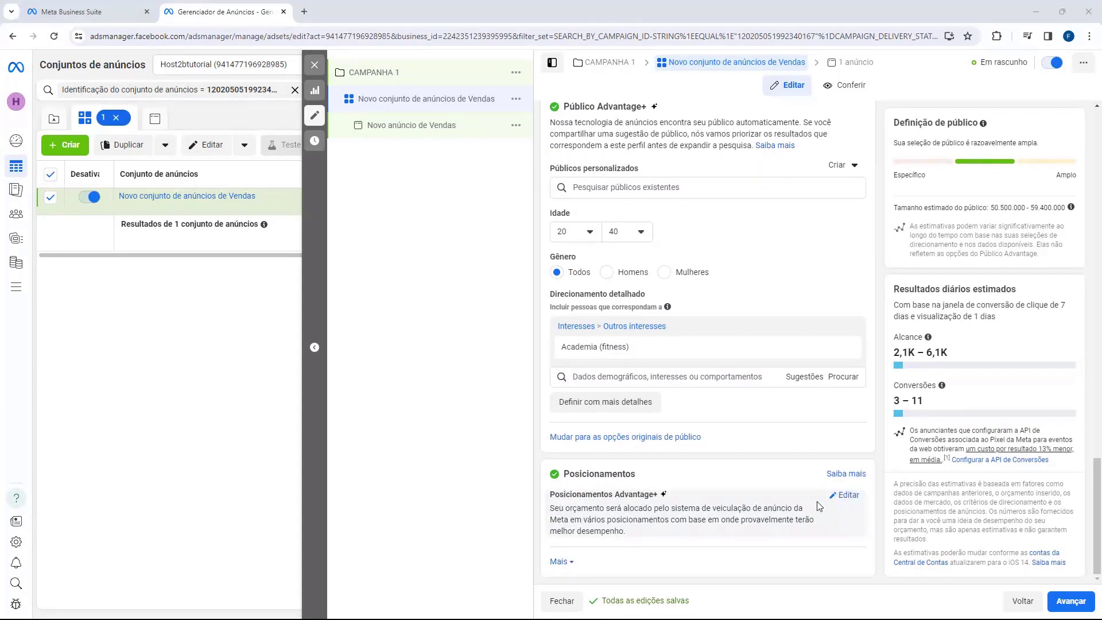
{"action": "left_click", "coordinate": [844, 495]}
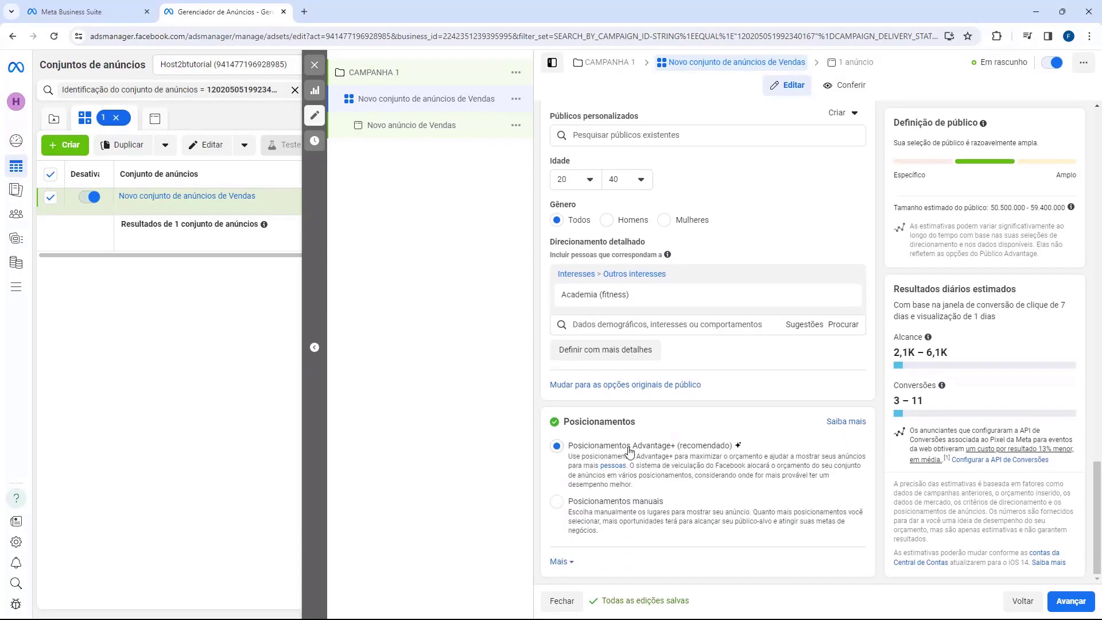
{"action": "left_click", "coordinate": [577, 506]}
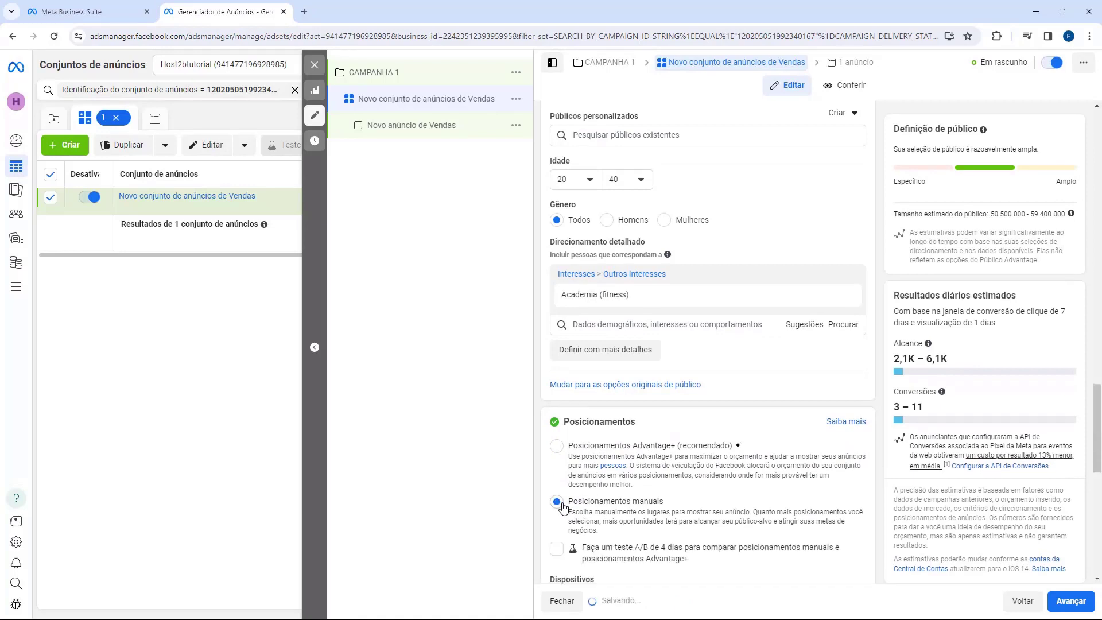
{"action": "scroll", "coordinate": [574, 448], "scroll_direction": "down", "scroll_amount": 2}
{"action": "scroll", "coordinate": [630, 389], "scroll_direction": "down", "scroll_amount": 2}
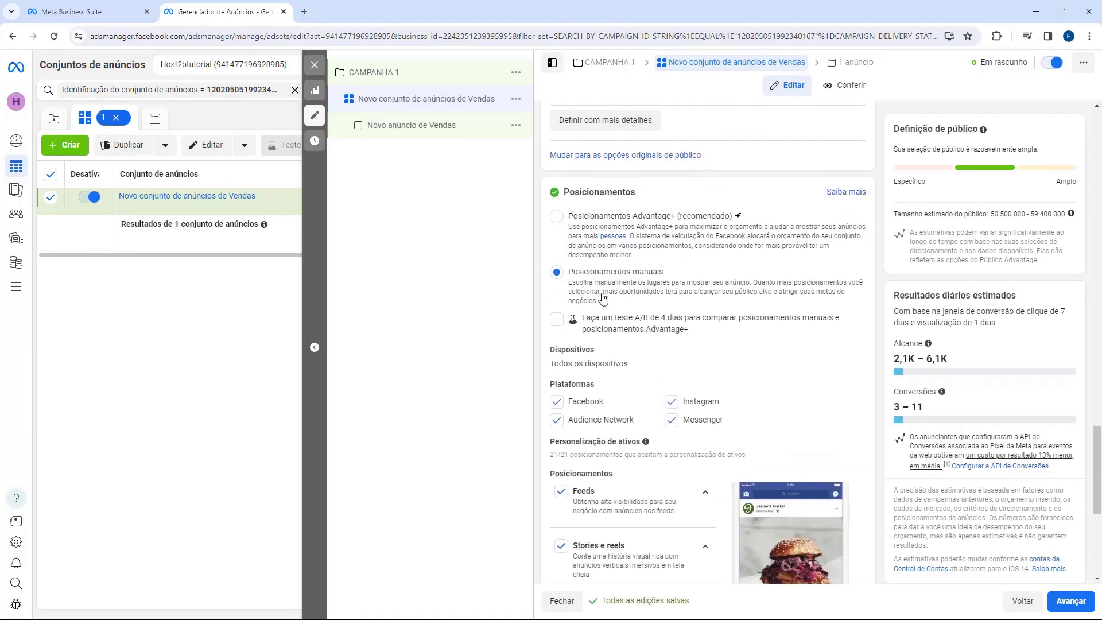
{"action": "scroll", "coordinate": [630, 281], "scroll_direction": "down", "scroll_amount": 2}
{"action": "left_click_drag", "start_coordinate": [552, 271], "coordinate": [625, 274]}
{"action": "left_click", "coordinate": [583, 270]}
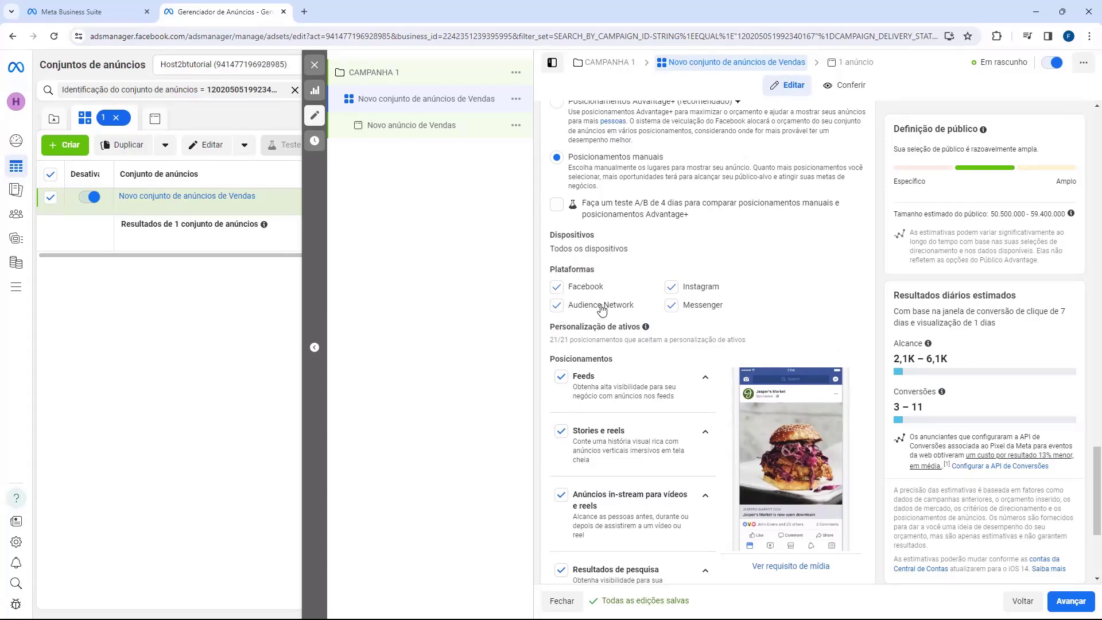
Uncheck Messenger and Audience Network, keeping only Facebook and Instagram platforms.
{"action": "left_click", "coordinate": [672, 307]}
{"action": "left_click", "coordinate": [672, 307]}
{"action": "left_click", "coordinate": [675, 308]}
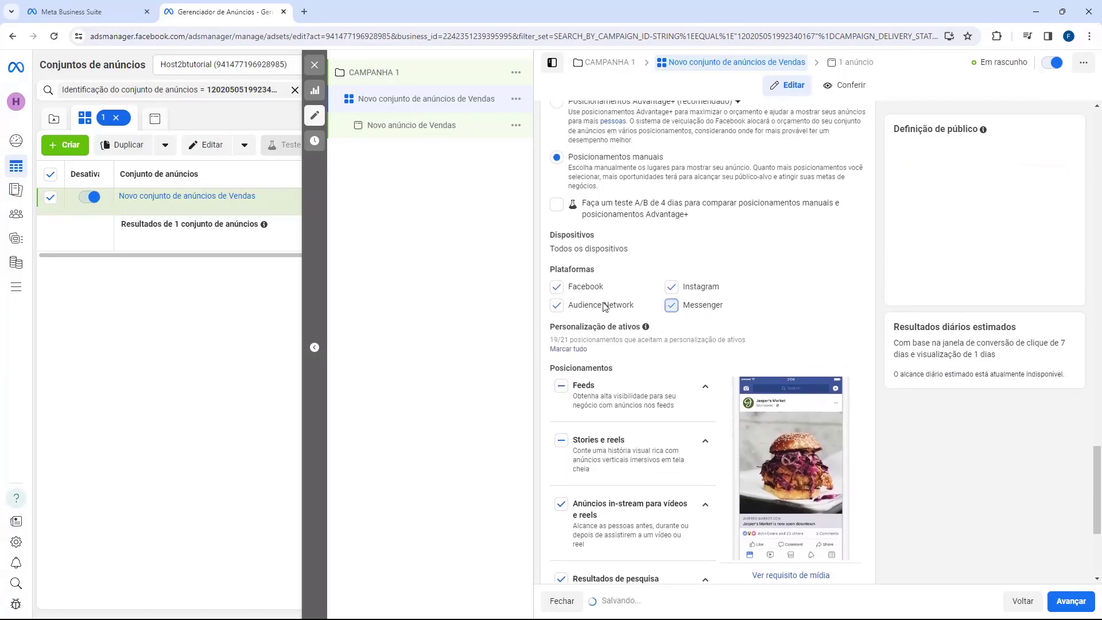
{"action": "left_click", "coordinate": [568, 304]}
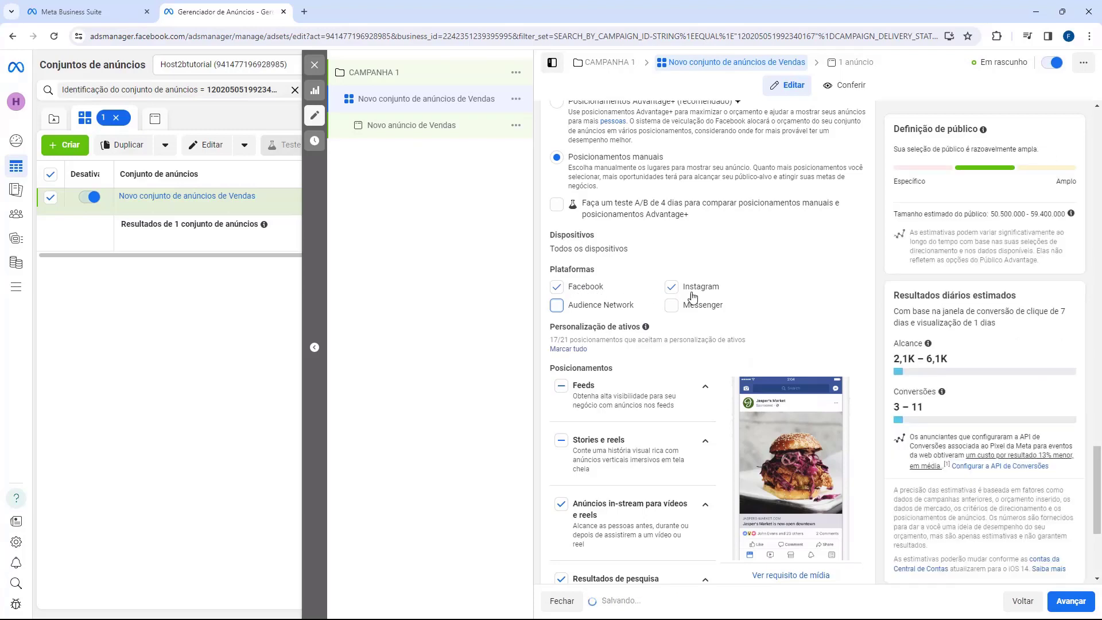
{"action": "left_click", "coordinate": [556, 288]}
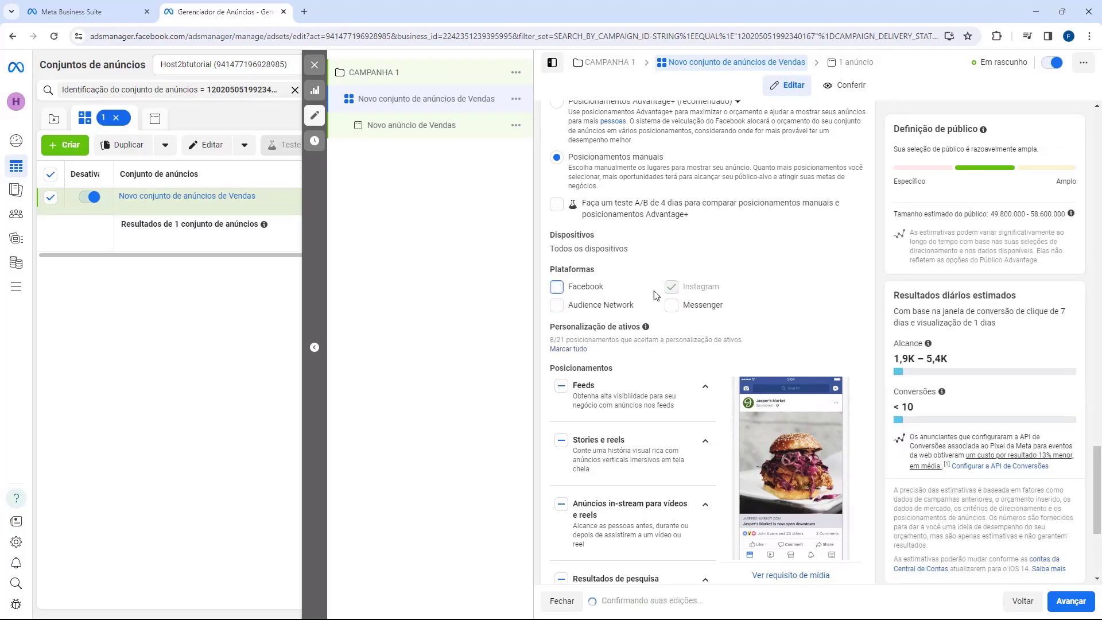
{"action": "left_click", "coordinate": [557, 287]}
{"action": "left_click", "coordinate": [672, 287]}
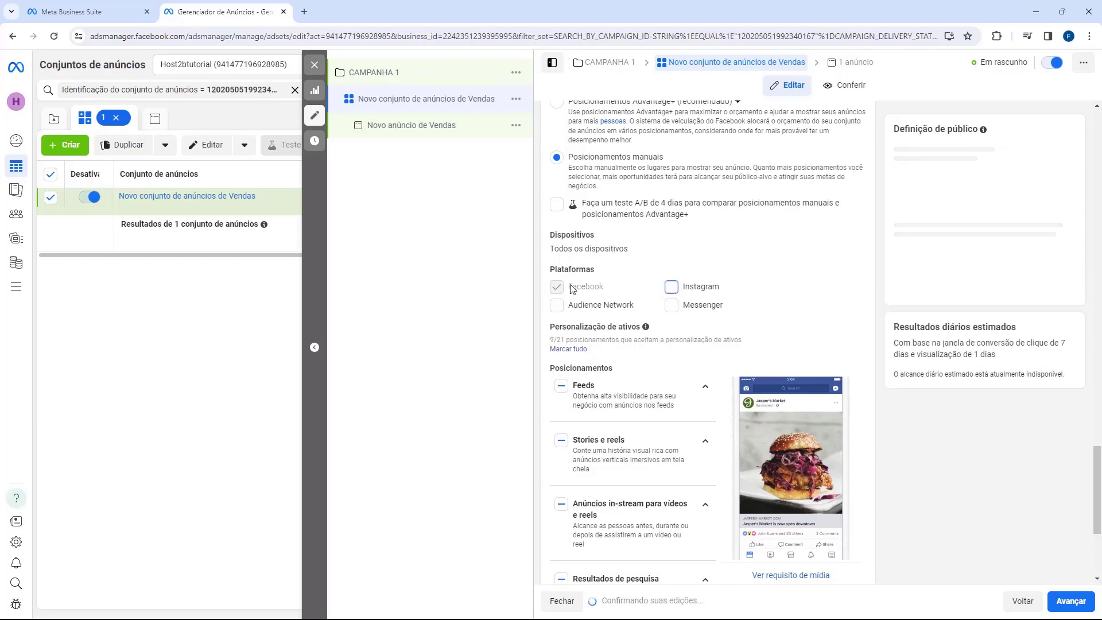
{"action": "left_click", "coordinate": [671, 287]}
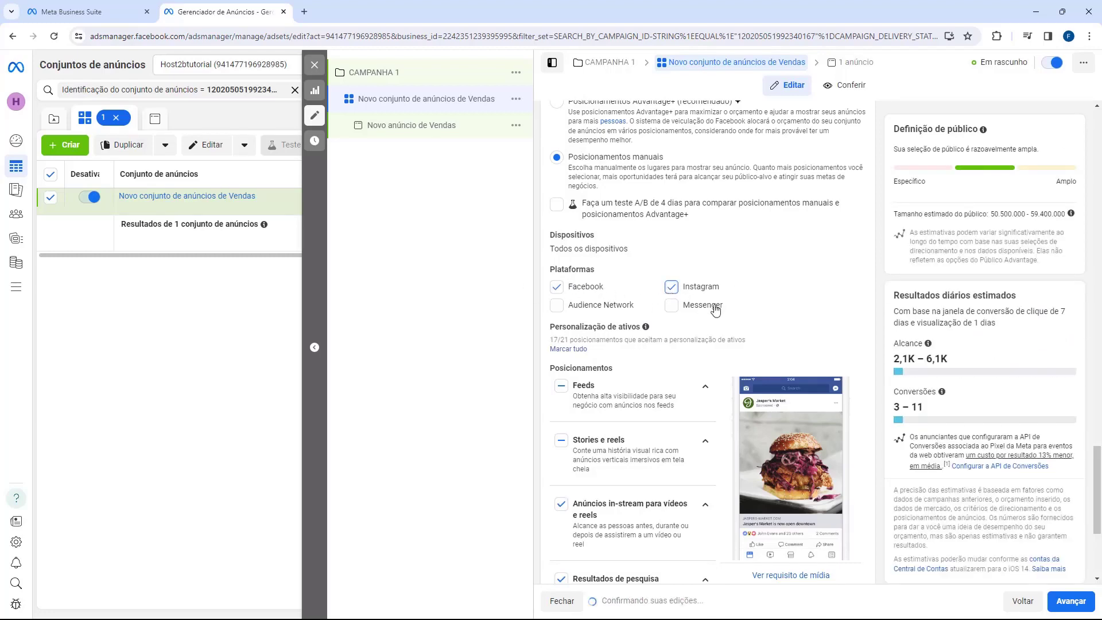
{"action": "scroll", "coordinate": [647, 296], "scroll_direction": "down", "scroll_amount": 4}
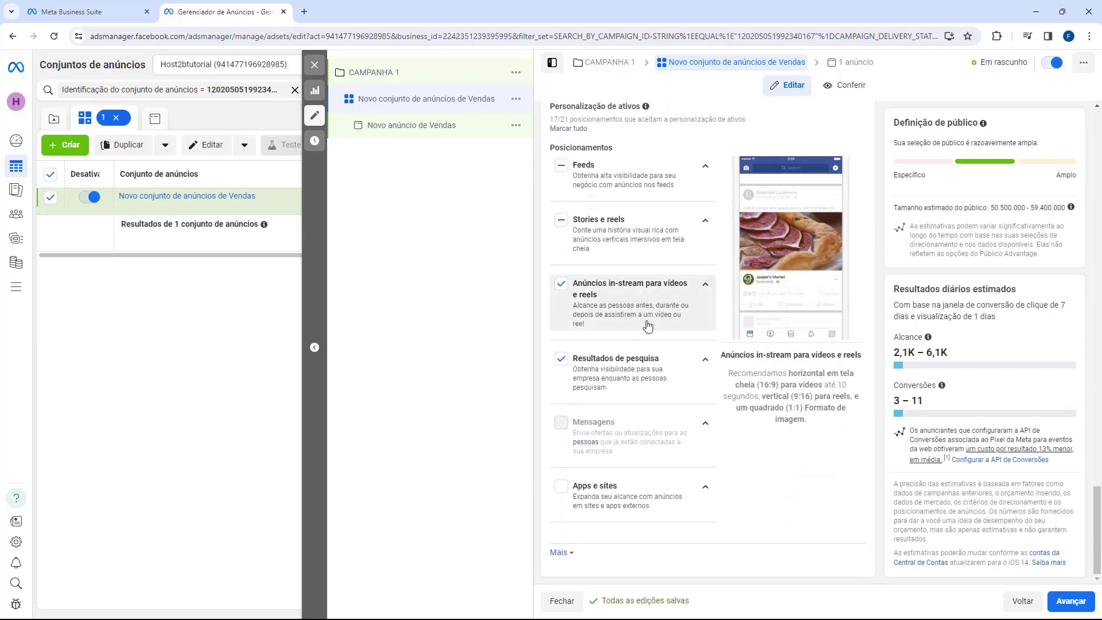
{"action": "scroll", "coordinate": [712, 373], "scroll_direction": "up", "scroll_amount": 4}
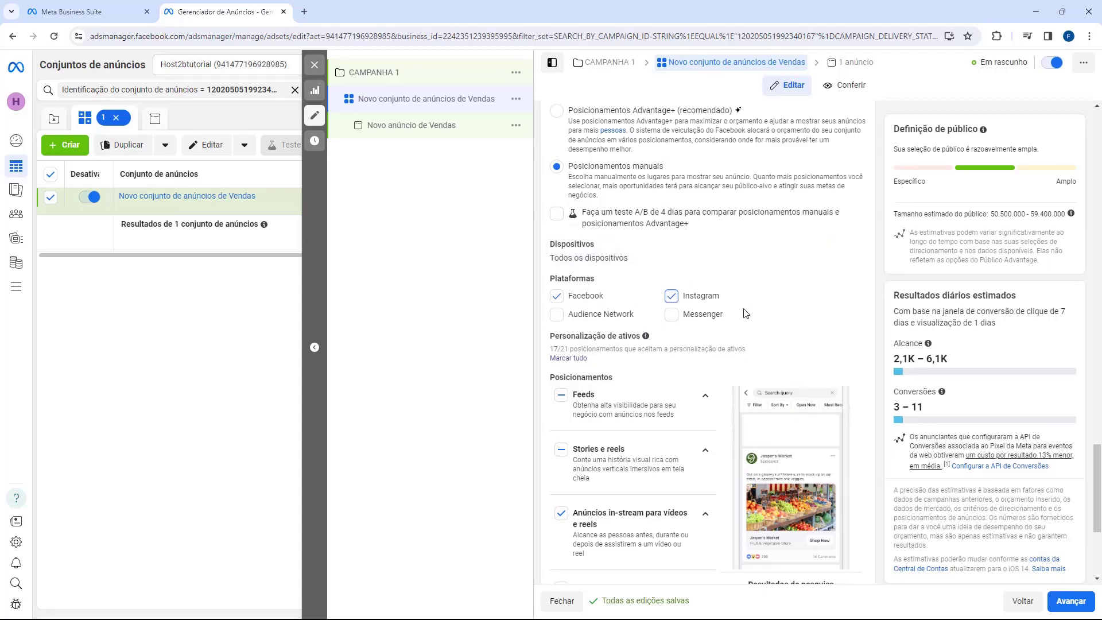
{"action": "scroll", "coordinate": [701, 332], "scroll_direction": "down", "scroll_amount": 3}
{"action": "scroll", "coordinate": [695, 344], "scroll_direction": "up", "scroll_amount": 15}
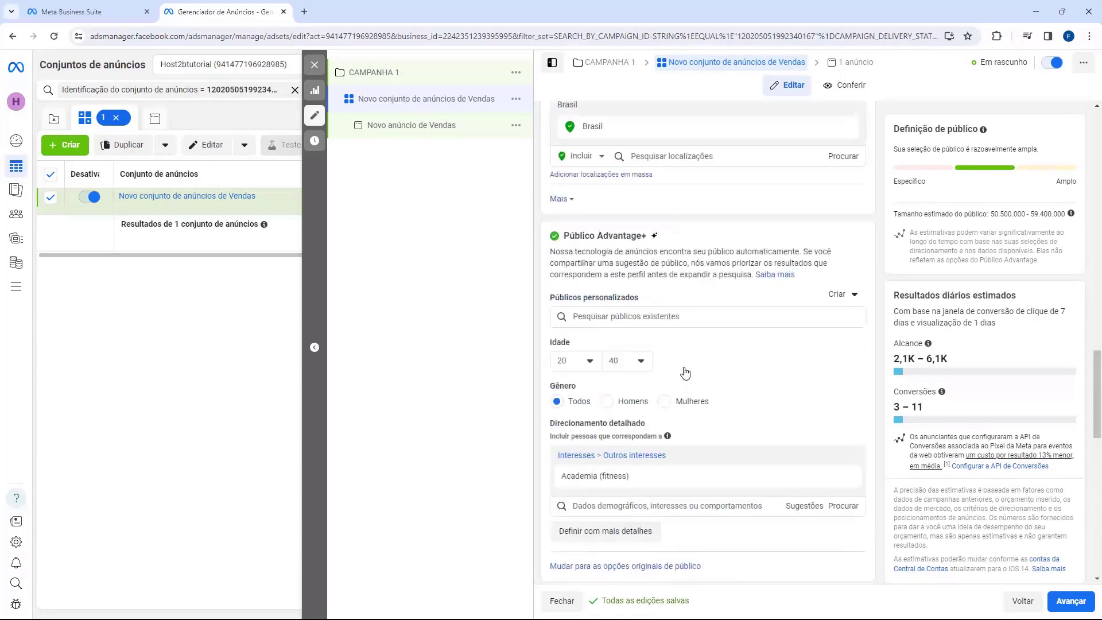
{"action": "scroll", "coordinate": [686, 373], "scroll_direction": "up", "scroll_amount": 10}
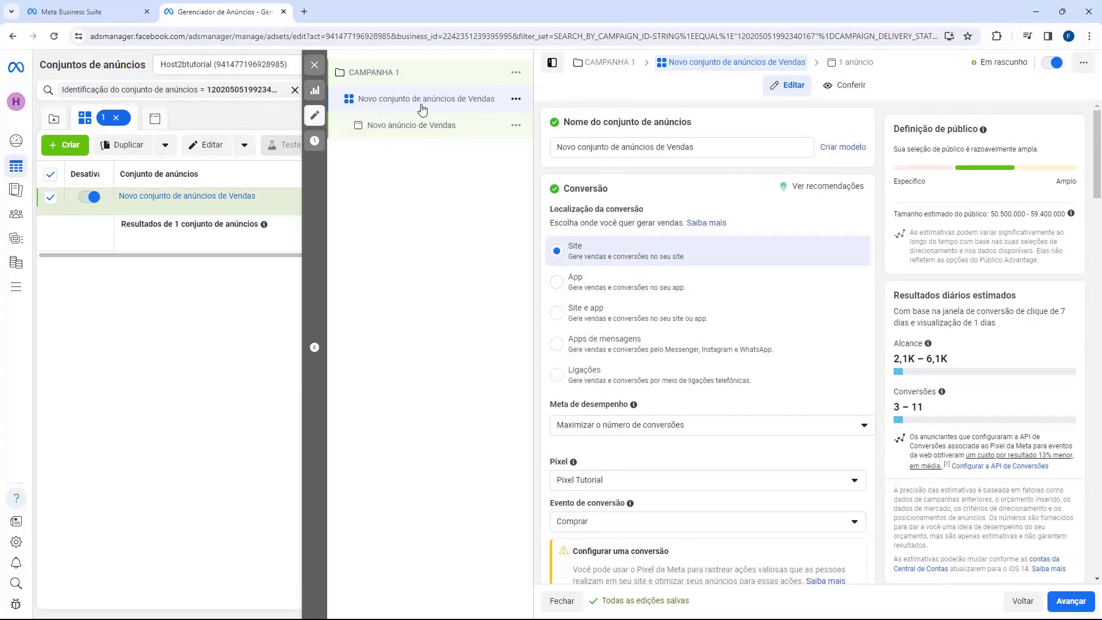
Rename the ad set to '[FITNESS] [20-40] [TODOS]' and go to the Novo anúncio de Vendas ad.
{"action": "left_click", "coordinate": [585, 147]}
{"action": "key", "text": "ctrl+a"}
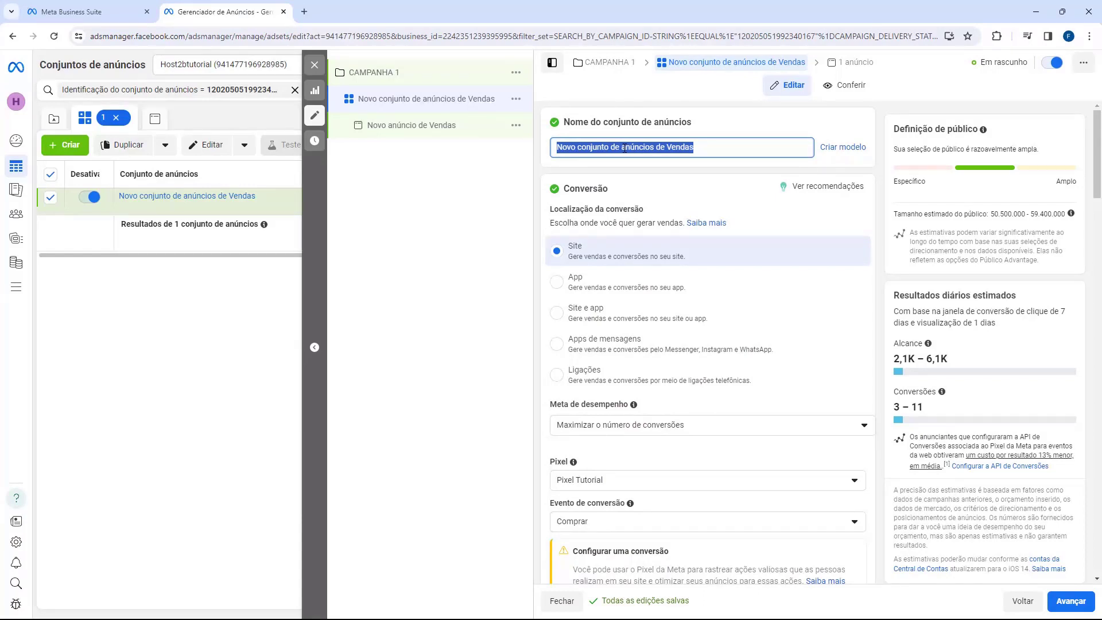
{"action": "triple_click", "coordinate": [709, 152]}
{"action": "key", "text": "BackSpace"}
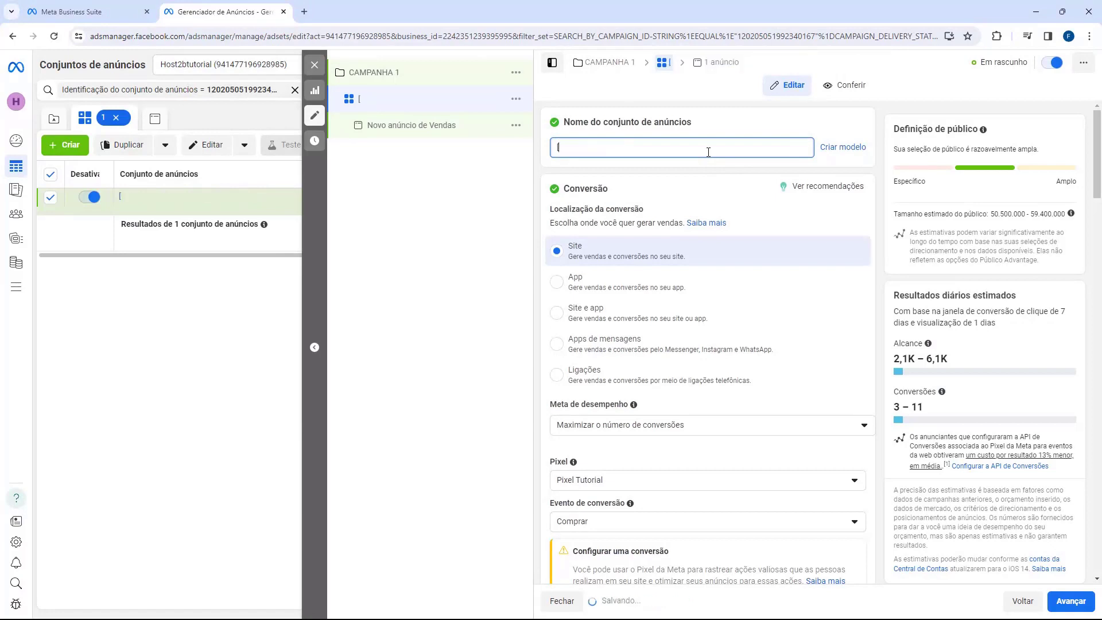
{"action": "type", "text": "[fi"}
{"action": "key", "text": "BackSpace"}
{"action": "key", "text": "BackSpace"}
{"action": "type", "text": "FITNESS"}
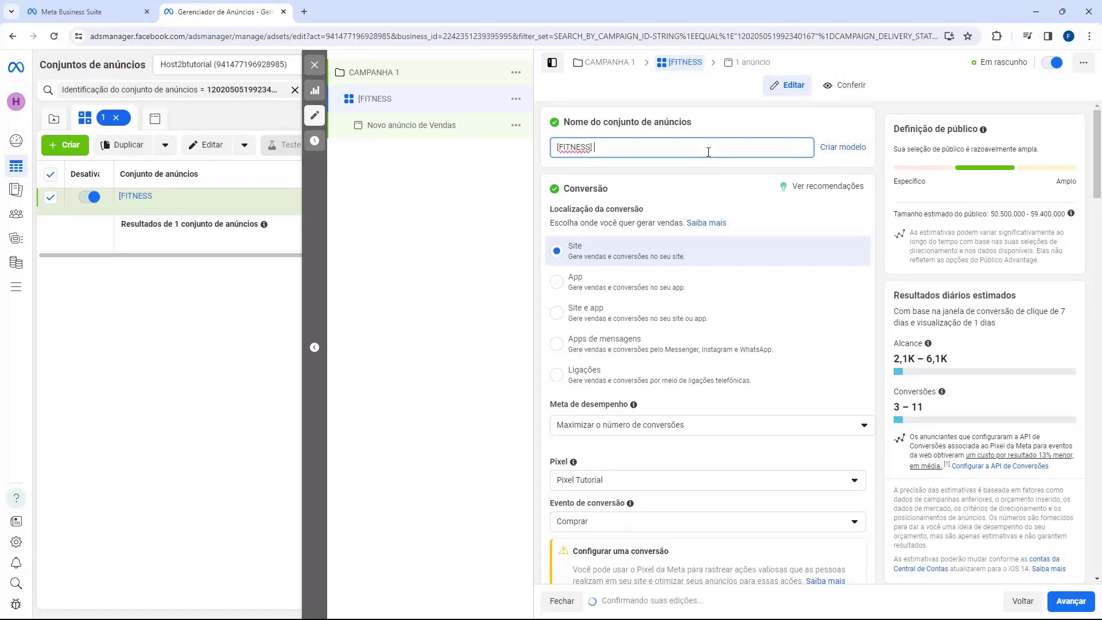
{"action": "type", "text": "] [20-40"}
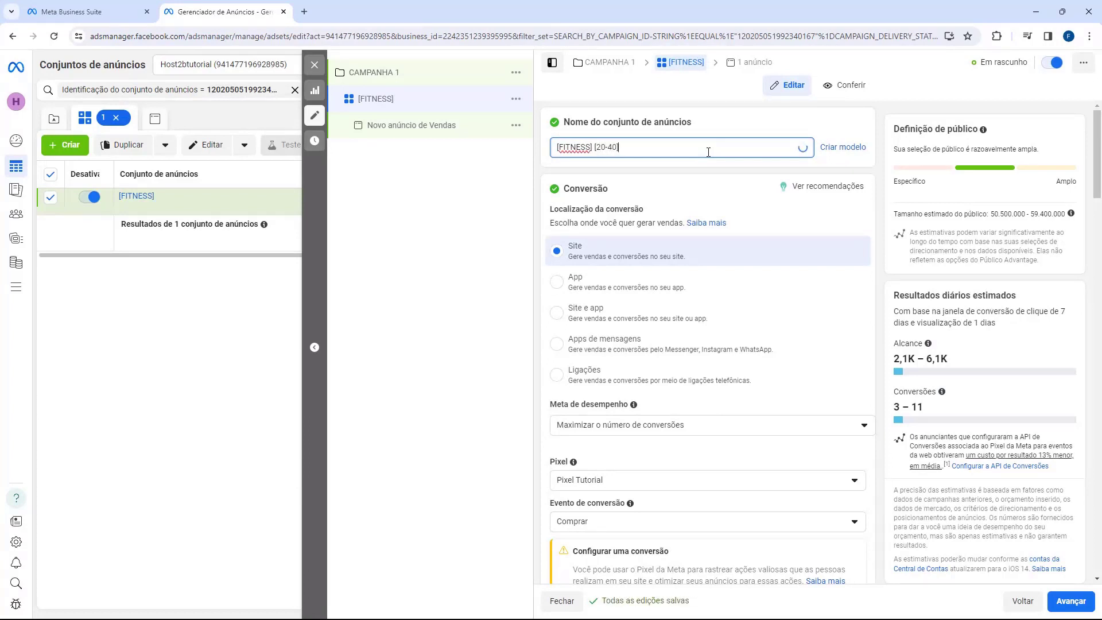
{"action": "type", "text": "] [TODOS"}
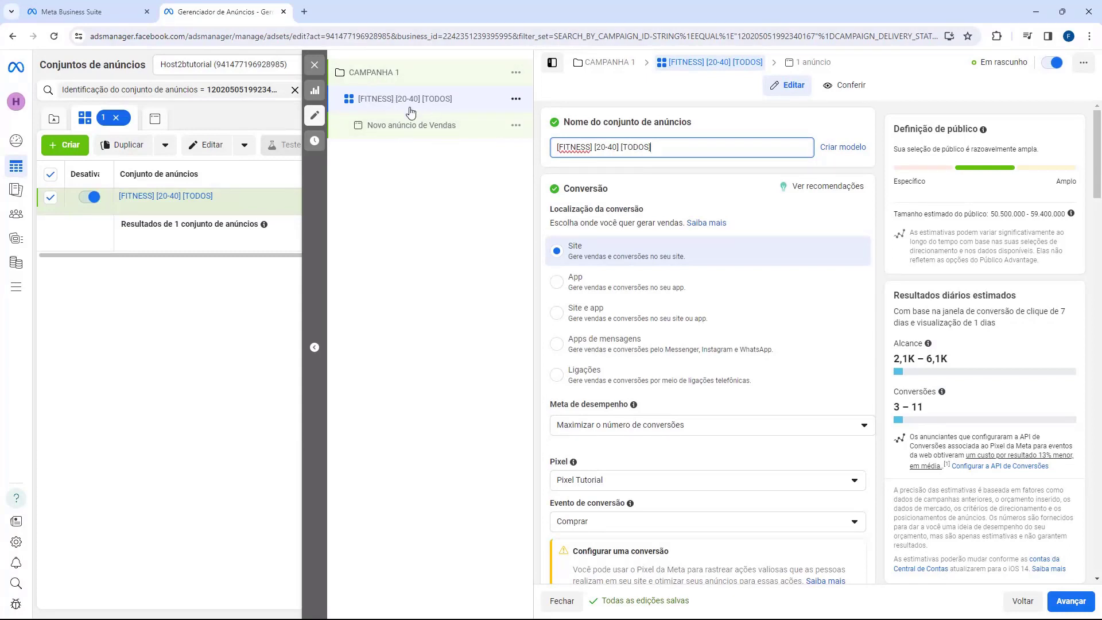
{"action": "left_click", "coordinate": [448, 221]}
{"action": "left_click", "coordinate": [403, 137]}
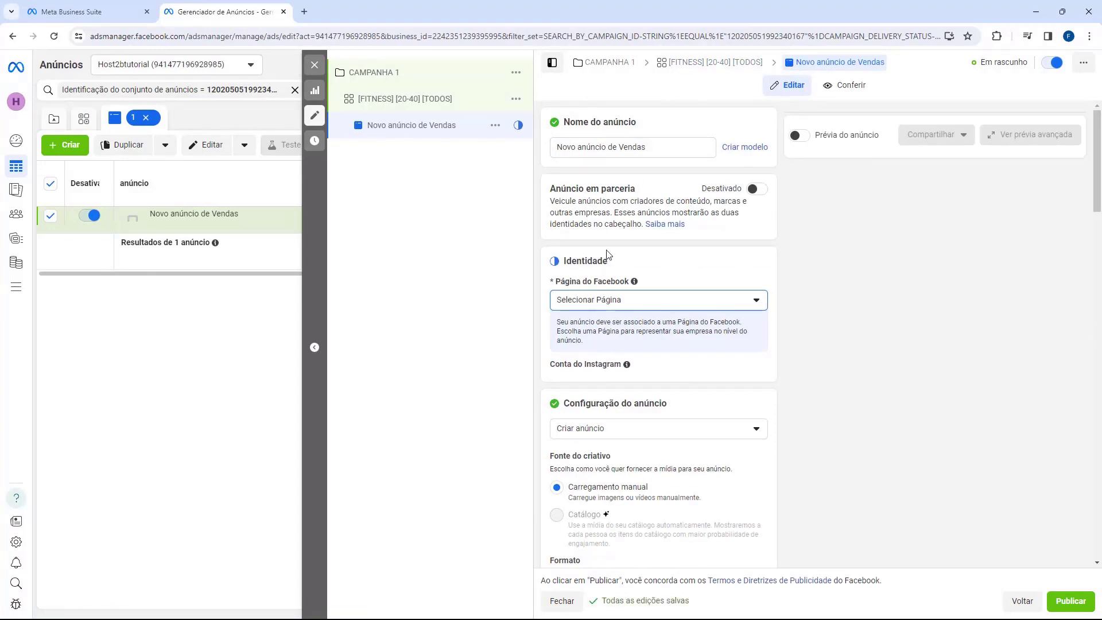
Rename the ad to ANUNCIO 1.
{"action": "triple_click", "coordinate": [612, 148]}
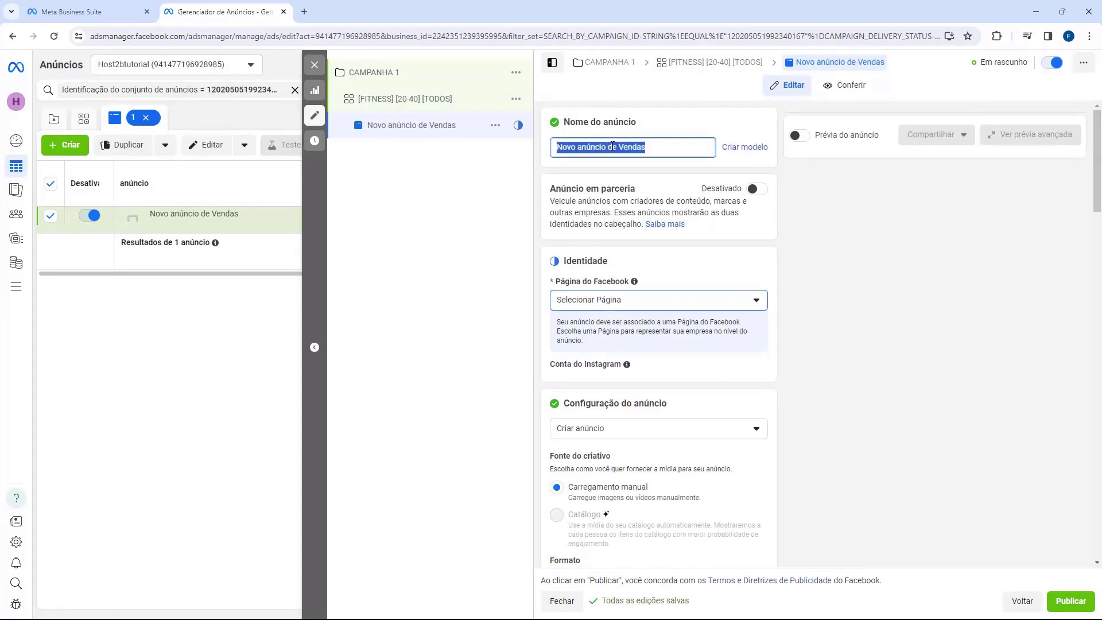
{"action": "type", "text": "a"}
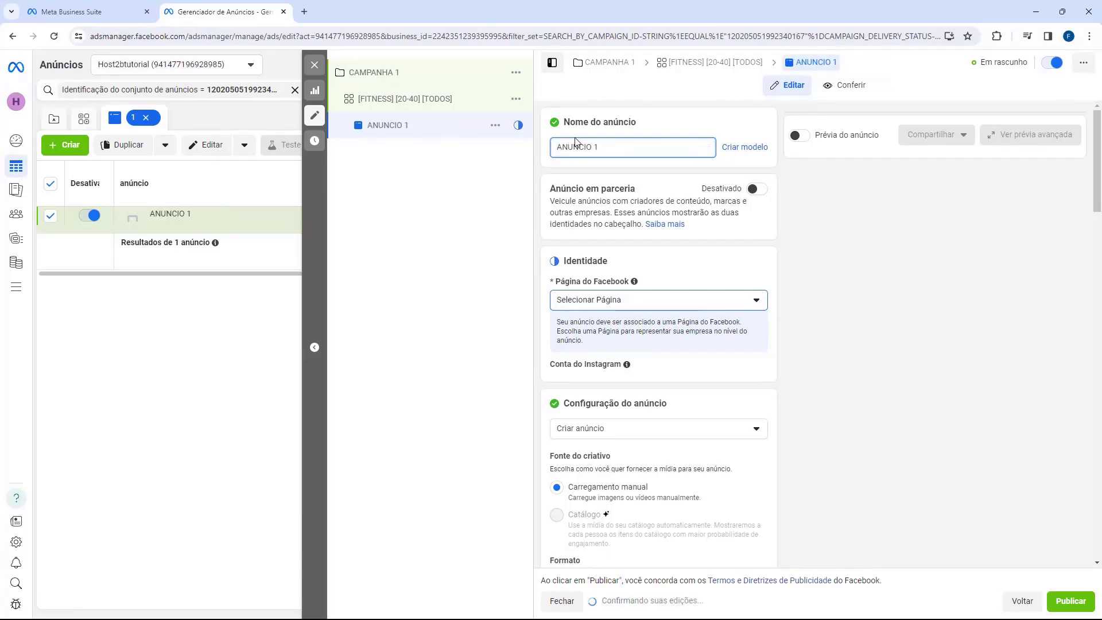
{"action": "double_click", "coordinate": [585, 261]}
{"action": "left_click", "coordinate": [614, 266]}
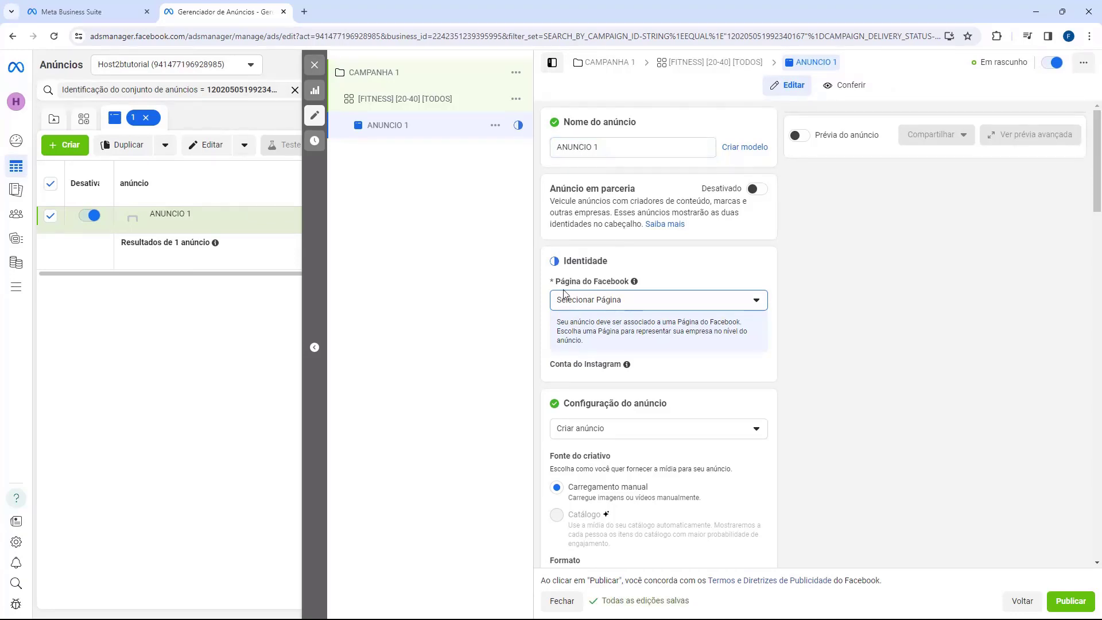
{"action": "left_click_drag", "start_coordinate": [564, 291], "coordinate": [570, 287]}
Choose the business's Facebook Page and Instagram account as the ad's identity.
{"action": "left_click", "coordinate": [620, 300]}
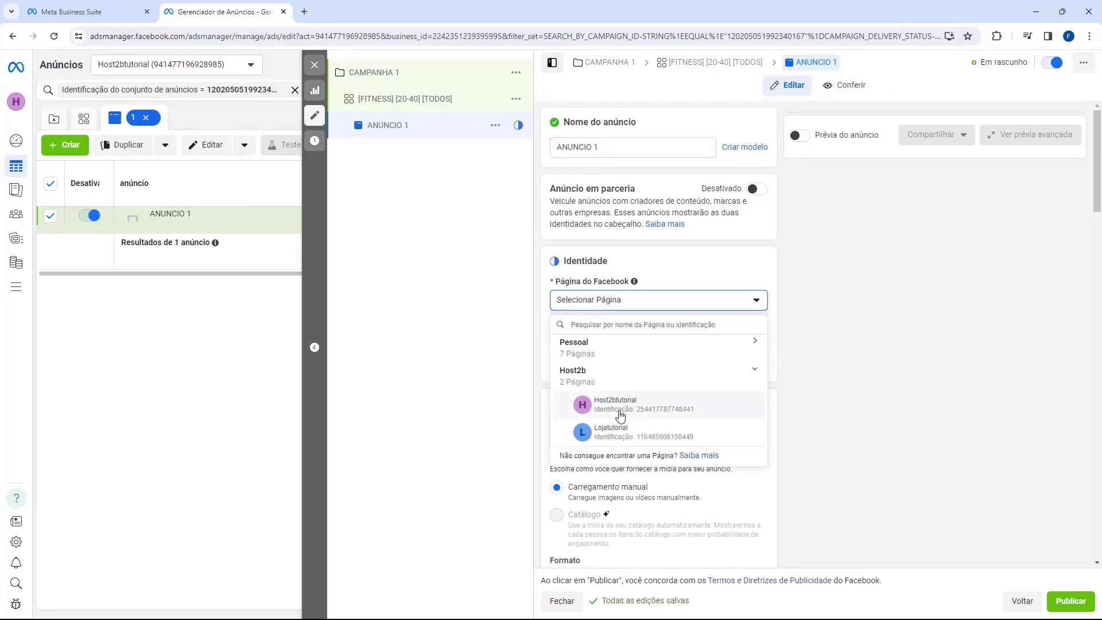
{"action": "left_click", "coordinate": [621, 409]}
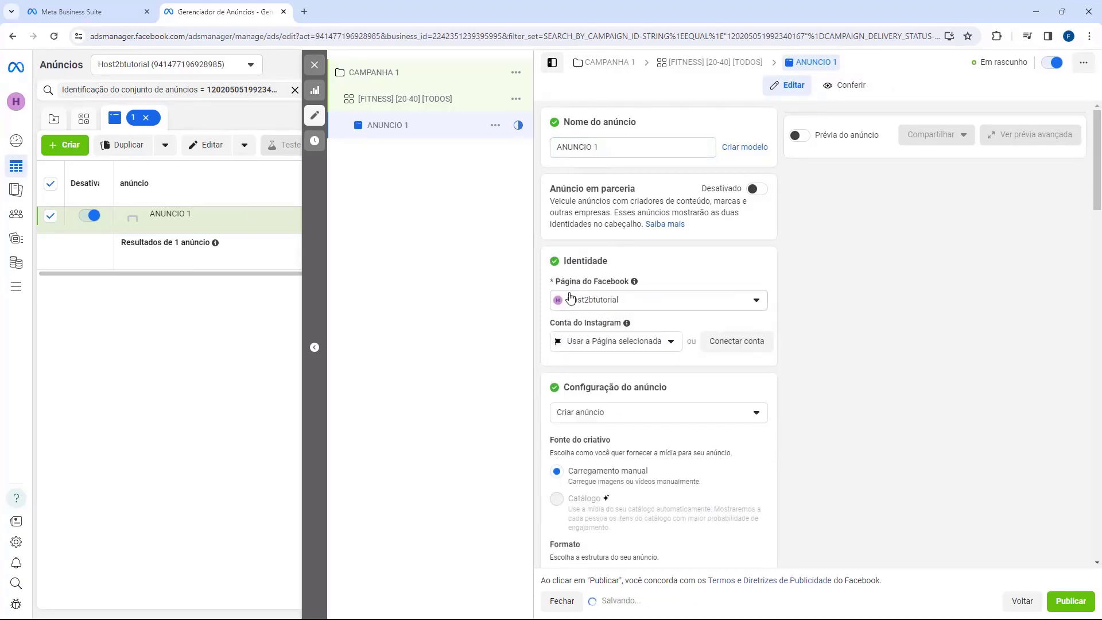
{"action": "left_click", "coordinate": [588, 343]}
{"action": "left_click", "coordinate": [600, 391]}
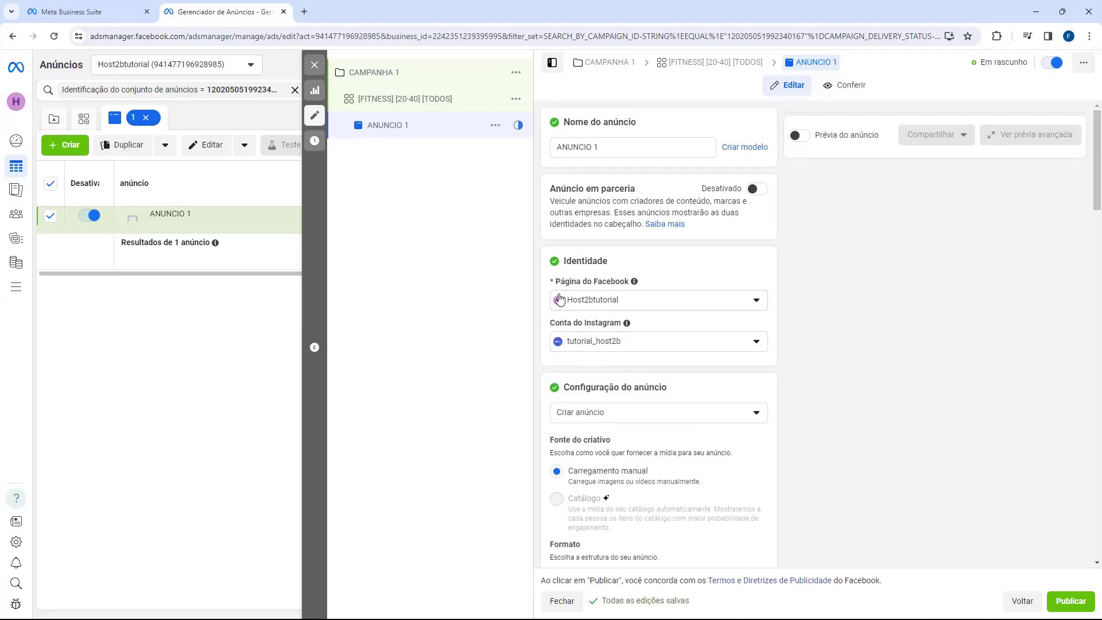
{"action": "scroll", "coordinate": [618, 218], "scroll_direction": "down", "scroll_amount": 3}
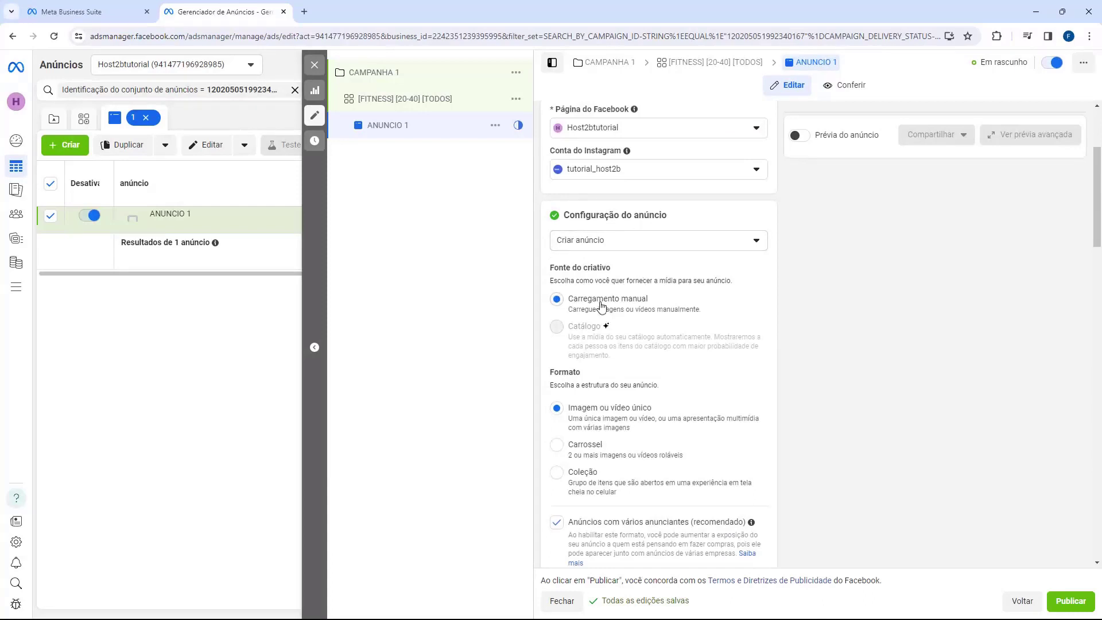
{"action": "scroll", "coordinate": [600, 304], "scroll_direction": "down", "scroll_amount": 1}
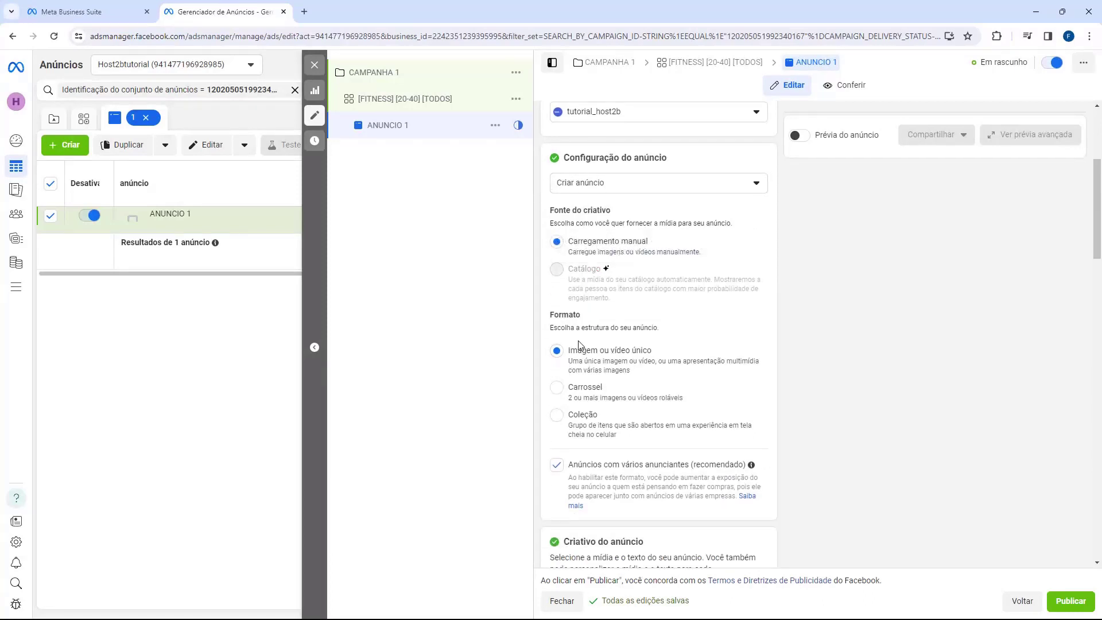
{"action": "scroll", "coordinate": [582, 329], "scroll_direction": "down", "scroll_amount": 6}
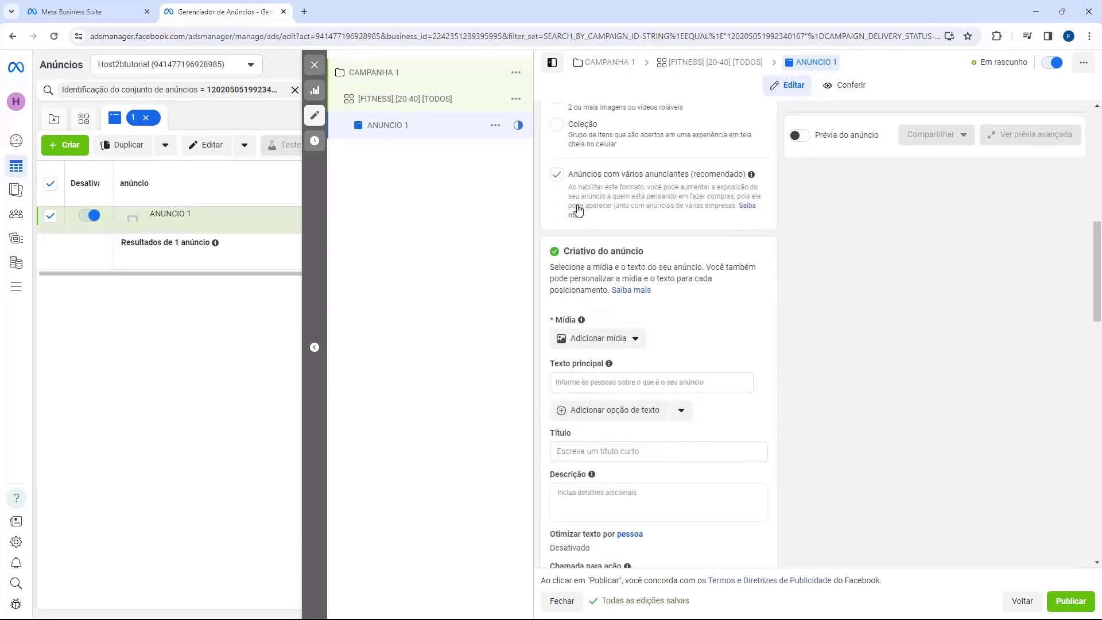
Add the 'Pare de Adiar, Comece Agora!' fitness image, accepting the default crops and optimisation.
{"action": "scroll", "coordinate": [579, 211], "scroll_direction": "down", "scroll_amount": 1}
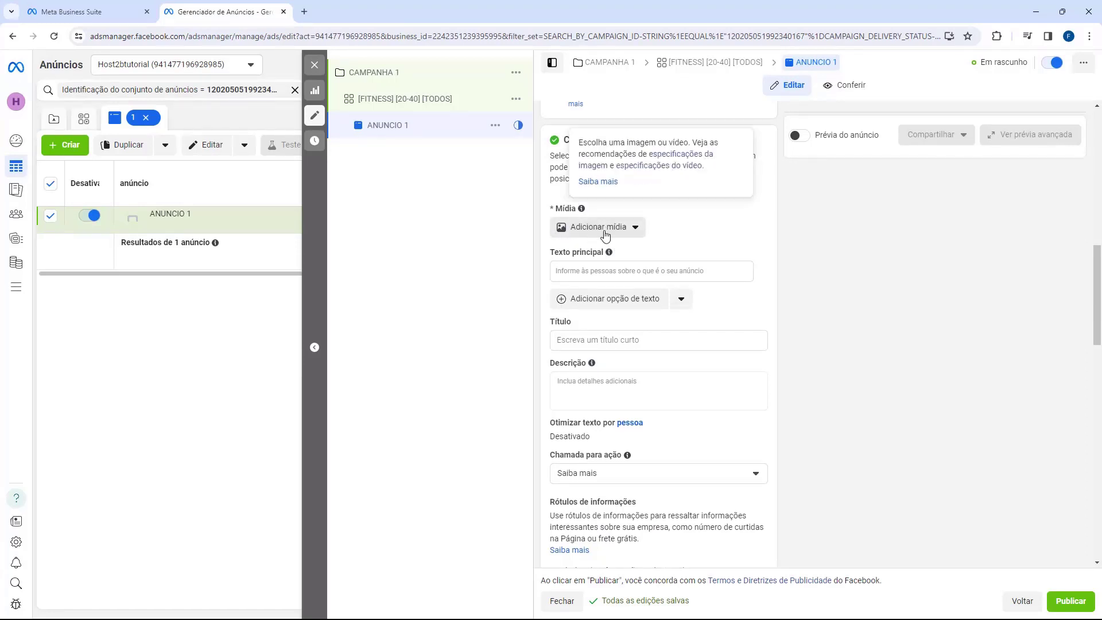
{"action": "left_click", "coordinate": [599, 230]}
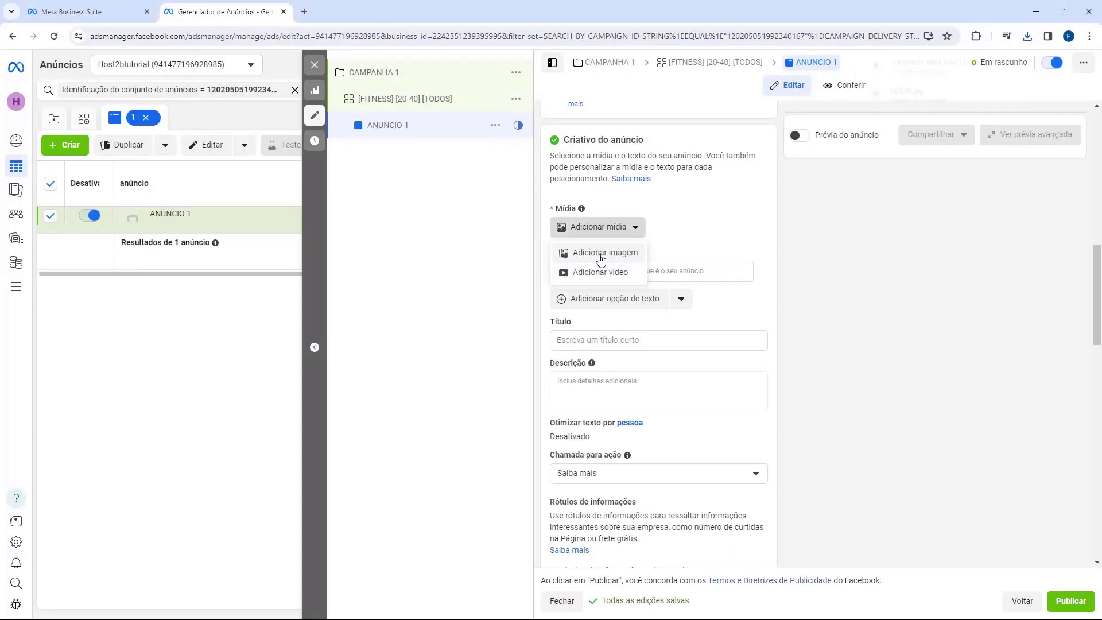
{"action": "left_click", "coordinate": [600, 257]}
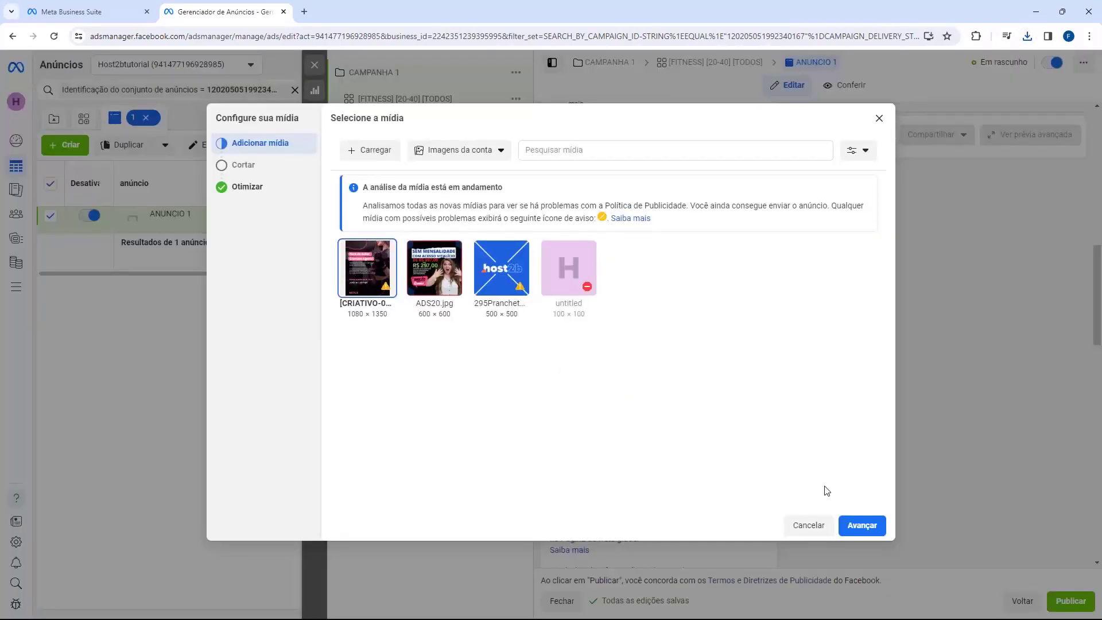
{"action": "left_click", "coordinate": [864, 532]}
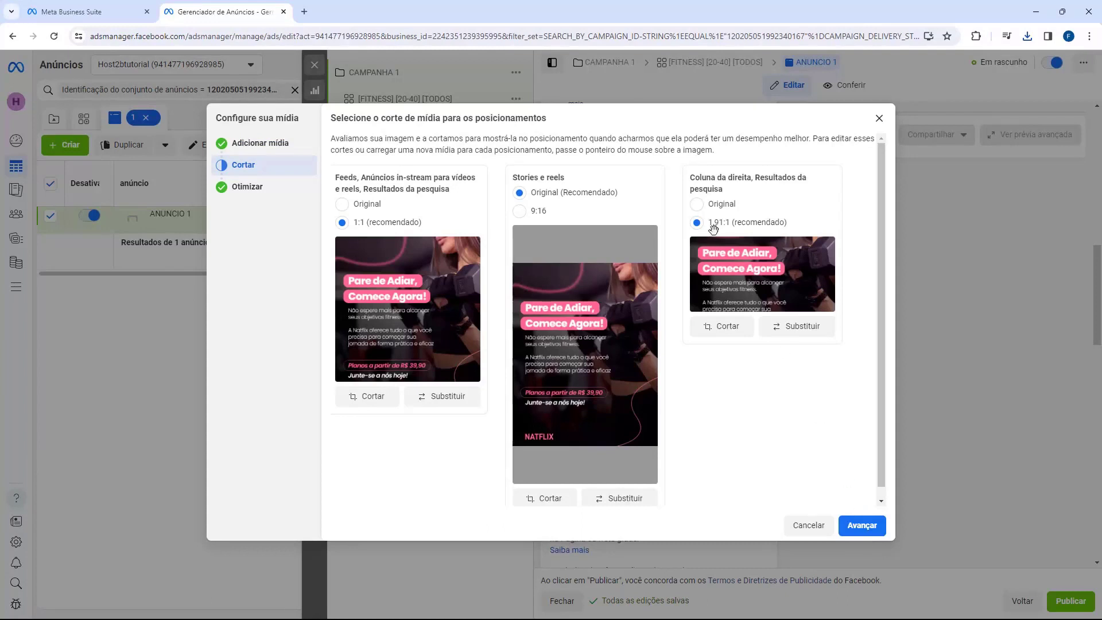
{"action": "left_click", "coordinate": [697, 204]}
{"action": "left_click", "coordinate": [864, 526]}
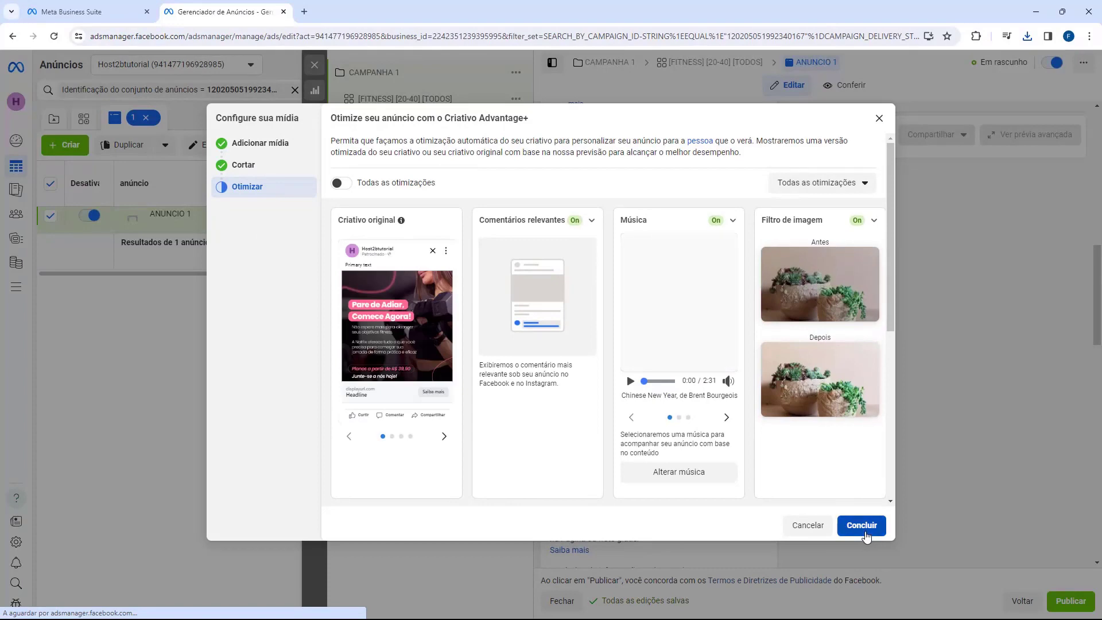
{"action": "left_click", "coordinate": [864, 527]}
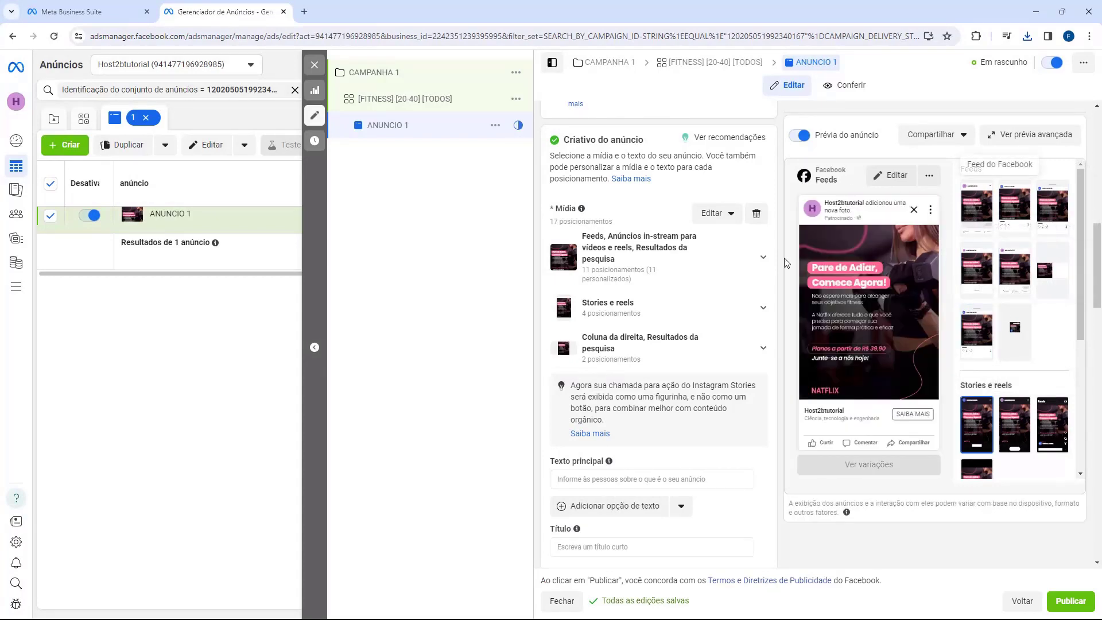
Paste the prepared primary text, fitness-journey headline and description into the ad.
{"action": "scroll", "coordinate": [576, 236], "scroll_direction": "down", "scroll_amount": 4}
{"action": "left_click_drag", "start_coordinate": [545, 235], "coordinate": [586, 235]}
{"action": "left_click_drag", "start_coordinate": [549, 300], "coordinate": [586, 350]}
{"action": "left_click", "coordinate": [571, 352]}
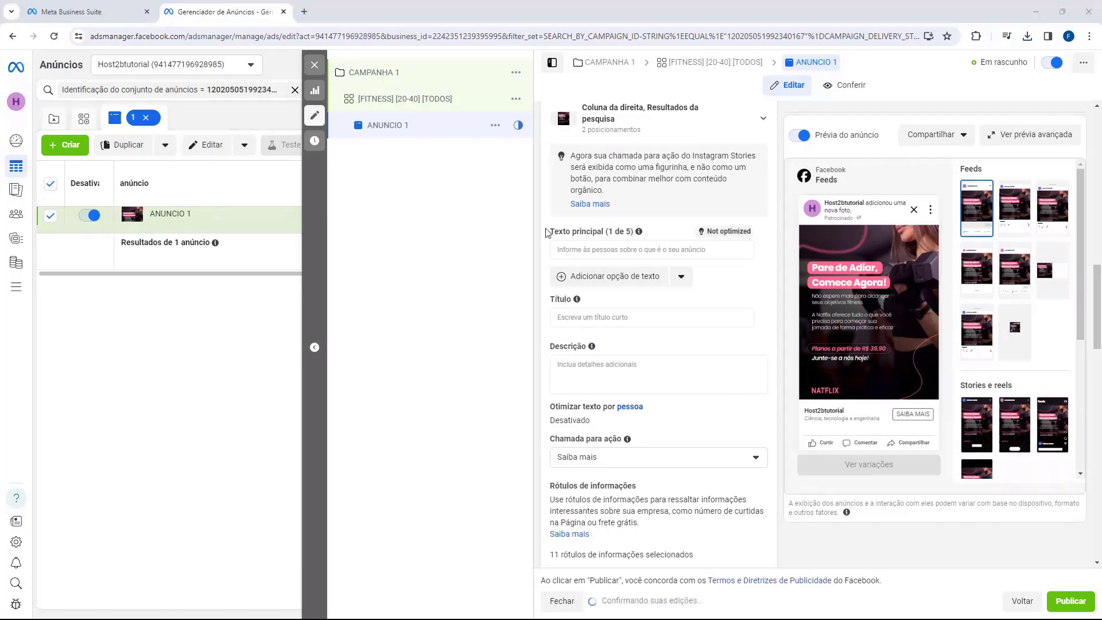
{"action": "left_click", "coordinate": [568, 249]}
{"action": "type", "text": "Experimente nossas aulas e transforme seu corpo de maneira divertida e eficaz!"}
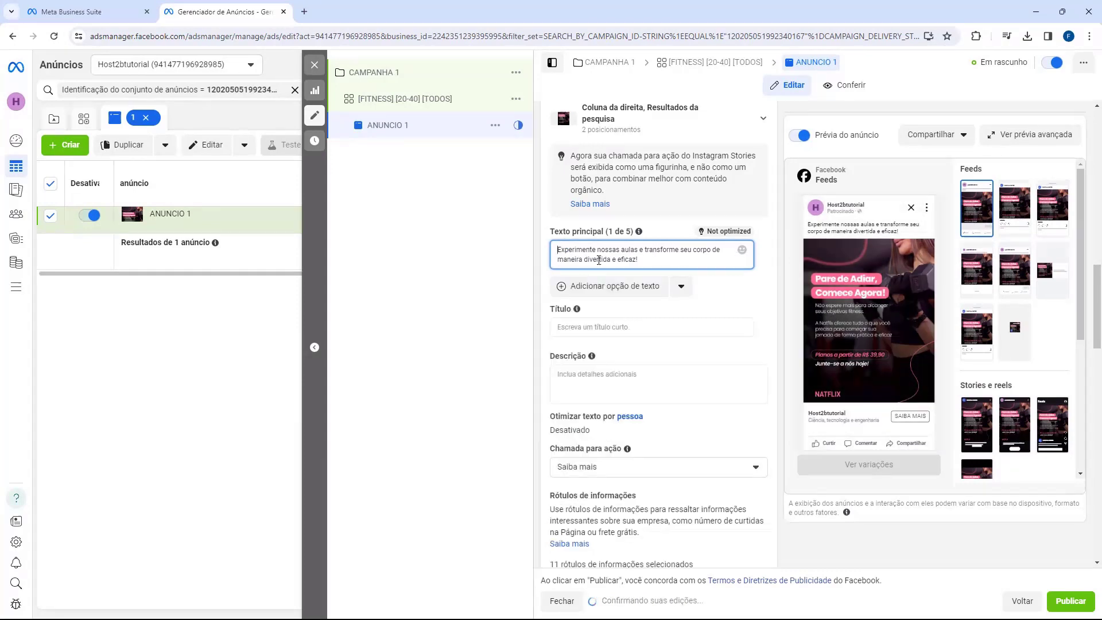
{"action": "left_click", "coordinate": [577, 327]}
{"action": "type", "text": "Pare de adiar e comece hoje sua jornada fitness"}
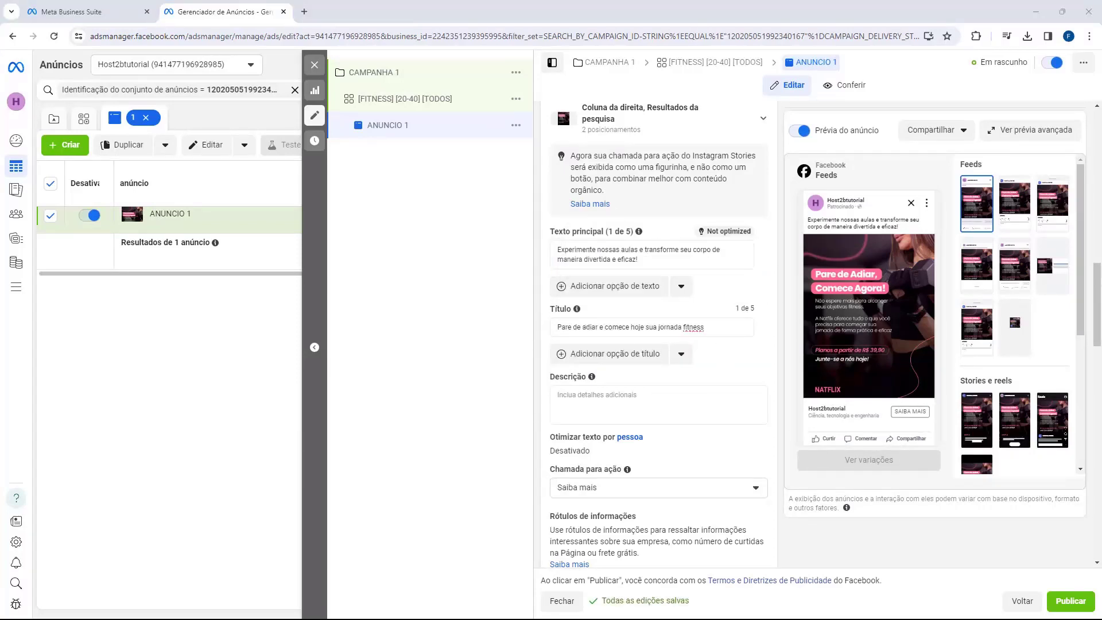
{"action": "left_click", "coordinate": [554, 400]}
{"action": "type", "text": "Não espere mais para começar sua jornada para um estilo de vida mais saudável e ativo!"}
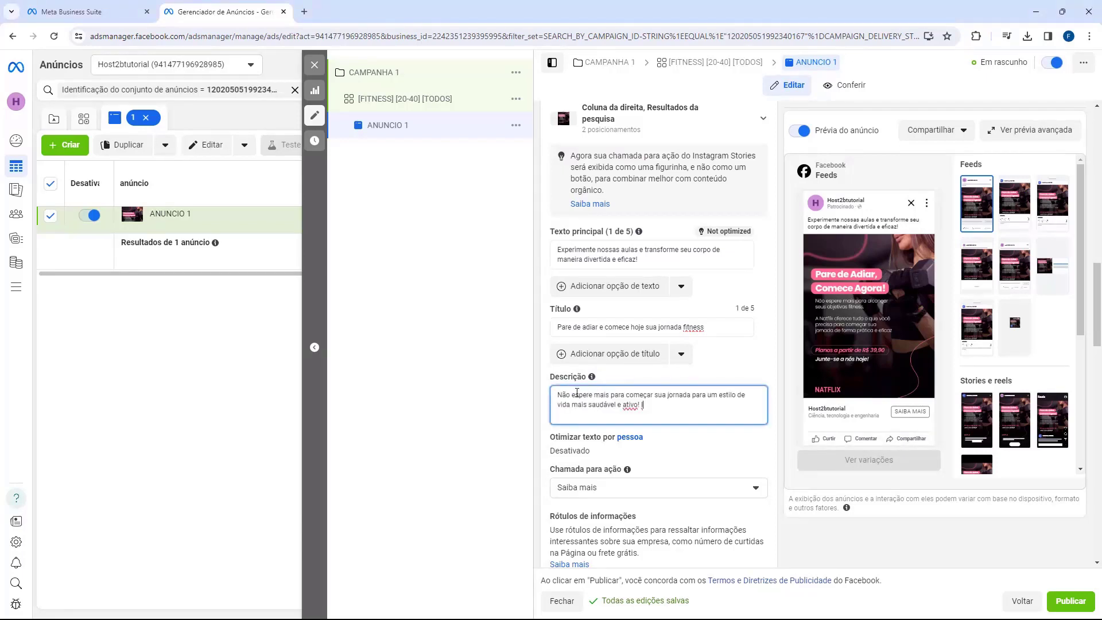
{"action": "key", "text": "BackSpace"}
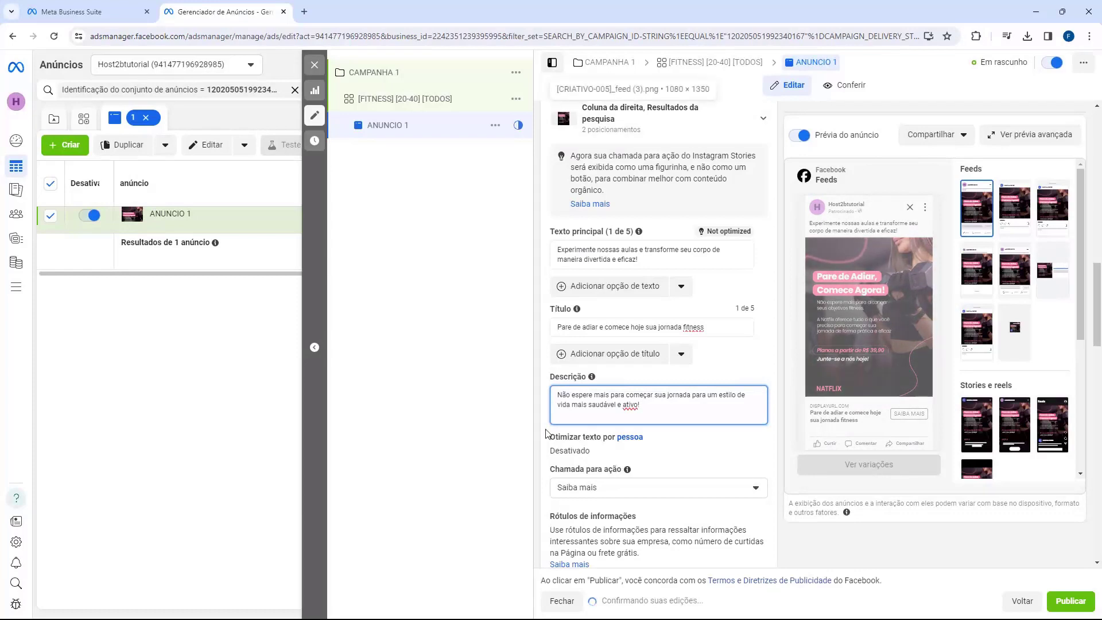
{"action": "left_click", "coordinate": [538, 371]}
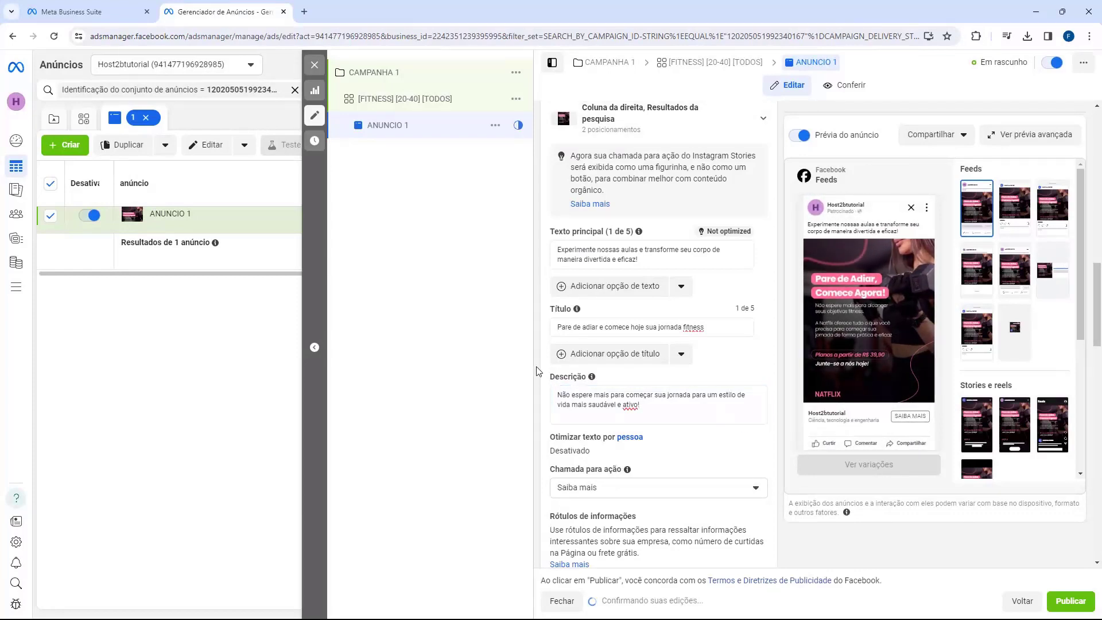
Change the ad's call to action to Comprar agora.
{"action": "left_click_drag", "start_coordinate": [552, 470], "coordinate": [612, 474]}
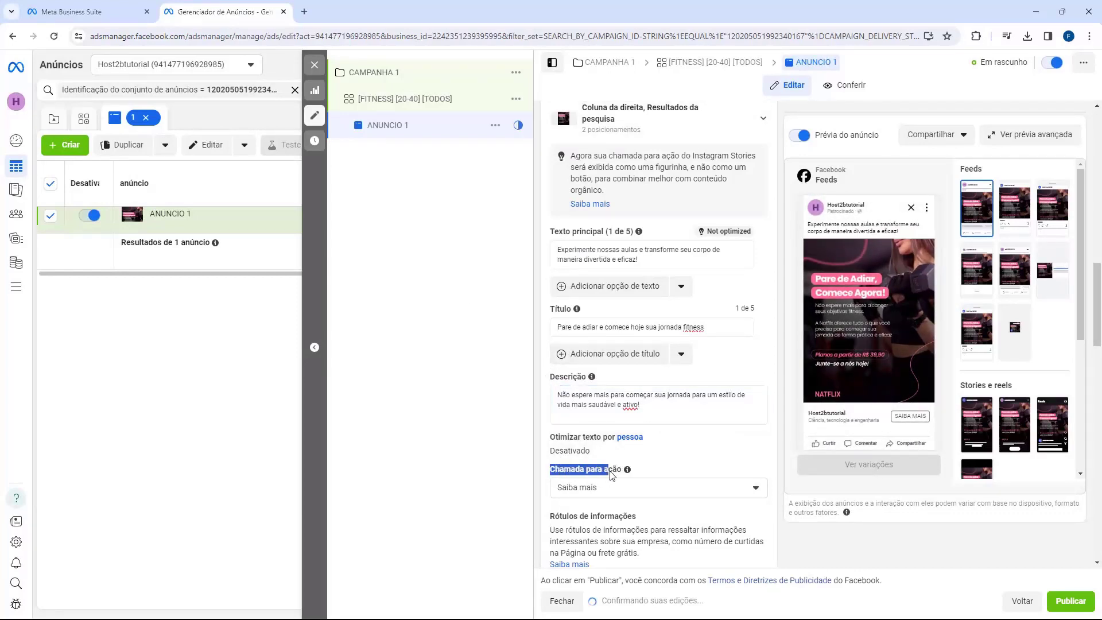
{"action": "scroll", "coordinate": [572, 459], "scroll_direction": "down", "scroll_amount": 1}
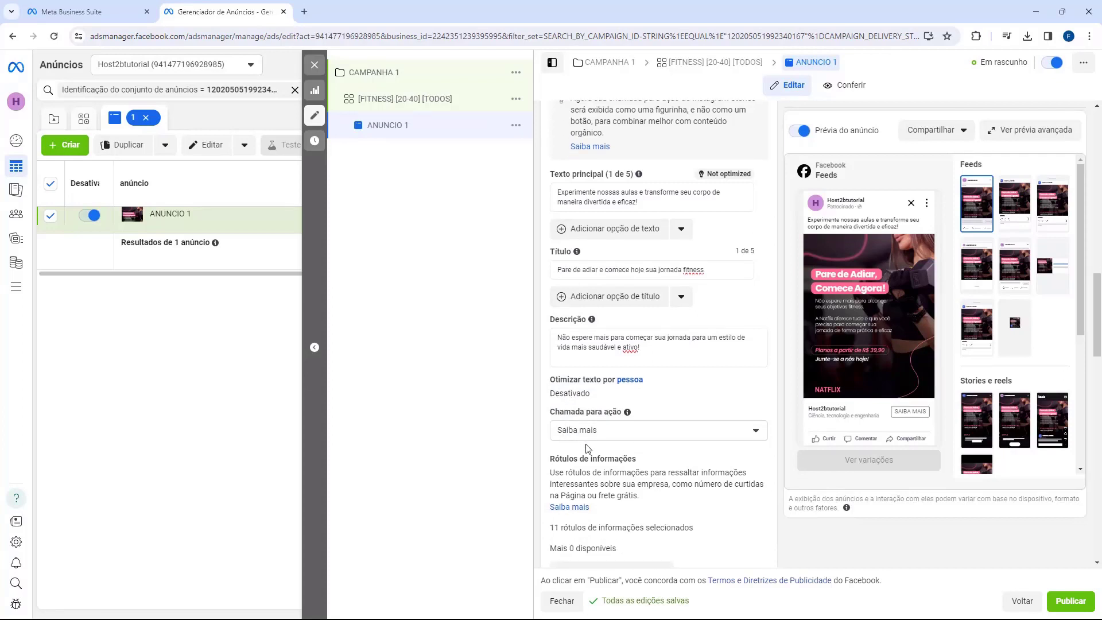
{"action": "left_click", "coordinate": [584, 434]}
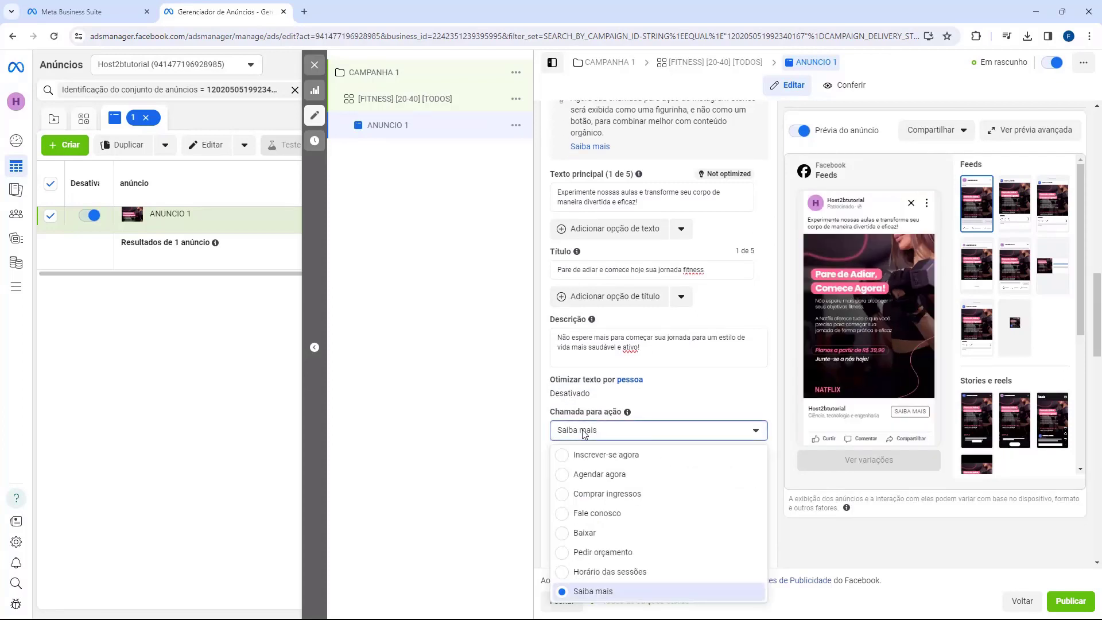
{"action": "scroll", "coordinate": [568, 491], "scroll_direction": "down", "scroll_amount": 2}
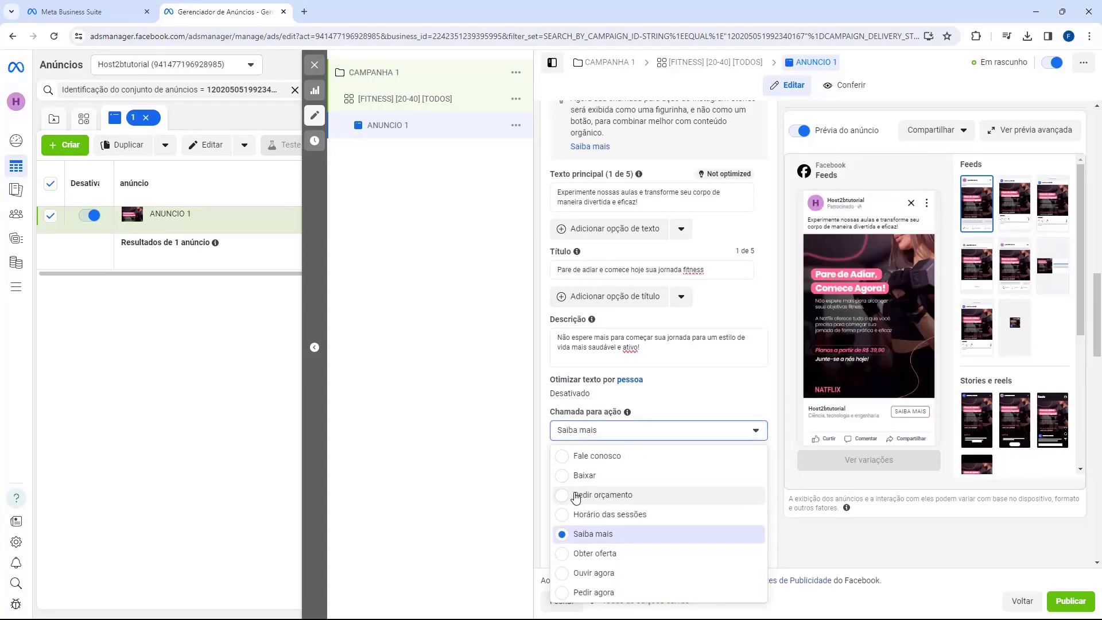
{"action": "scroll", "coordinate": [570, 493], "scroll_direction": "down", "scroll_amount": 3}
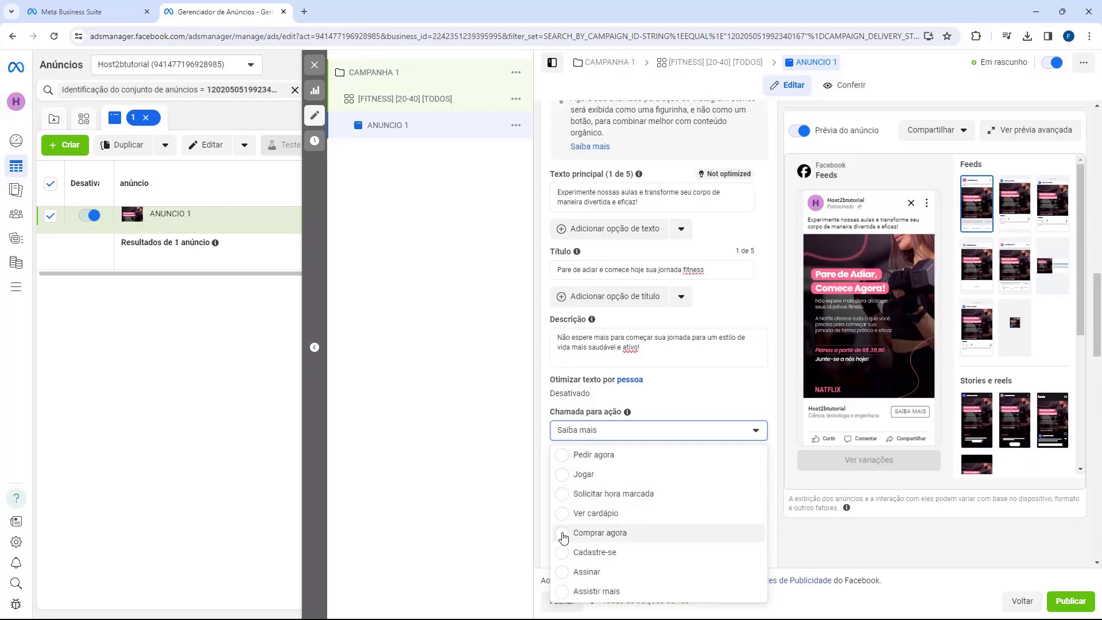
{"action": "left_click", "coordinate": [563, 534]}
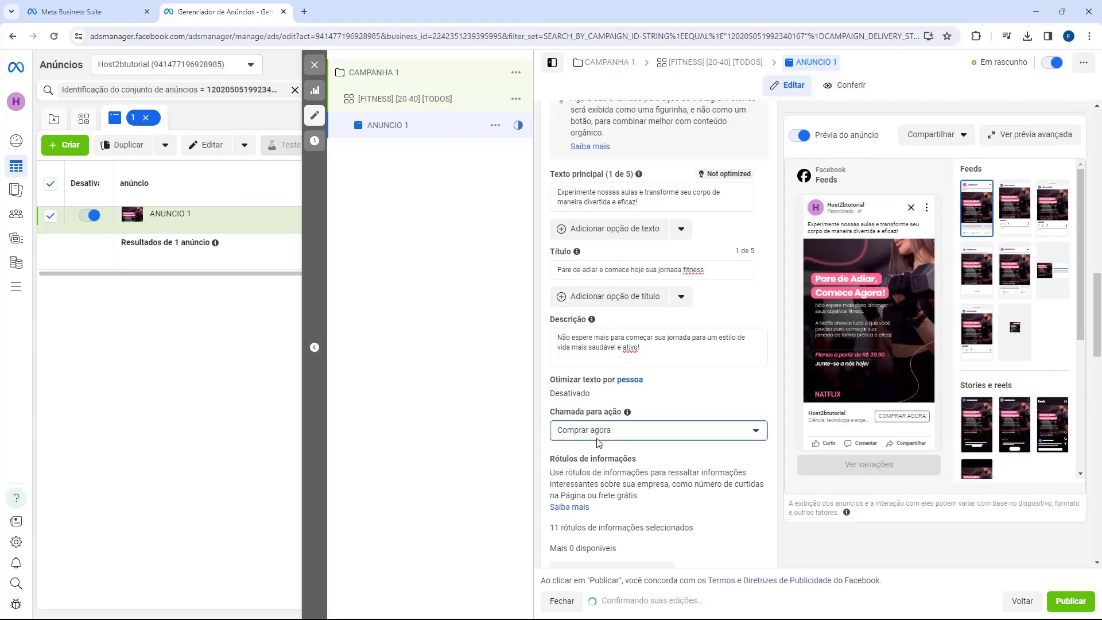
{"action": "scroll", "coordinate": [567, 404], "scroll_direction": "down", "scroll_amount": 5}
{"action": "scroll", "coordinate": [624, 363], "scroll_direction": "up", "scroll_amount": 6}
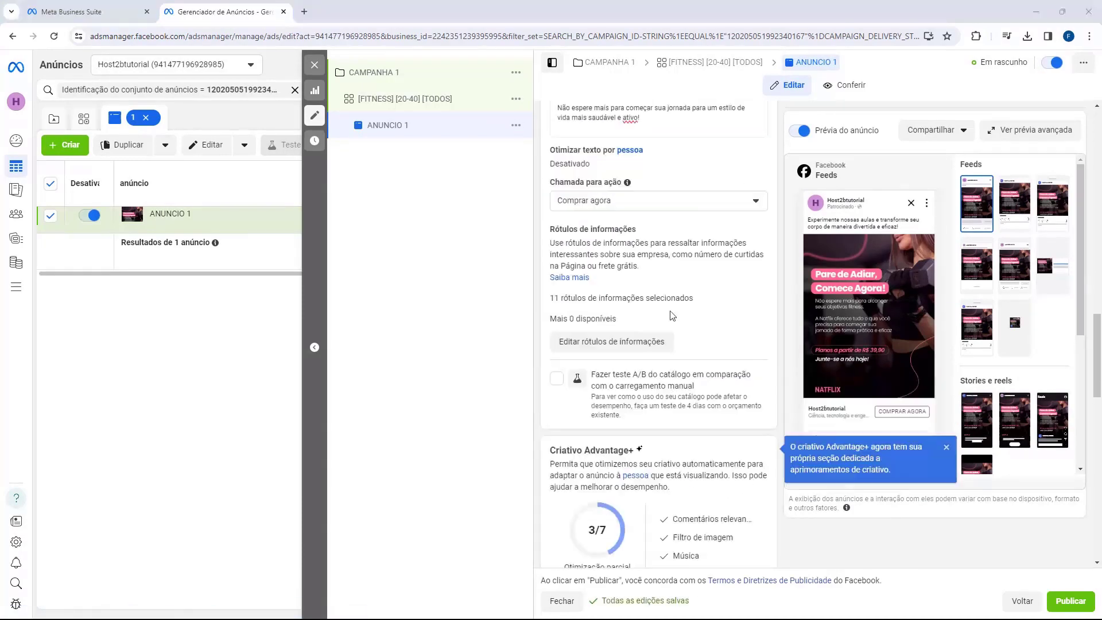
{"action": "scroll", "coordinate": [625, 363], "scroll_direction": "up", "scroll_amount": 5}
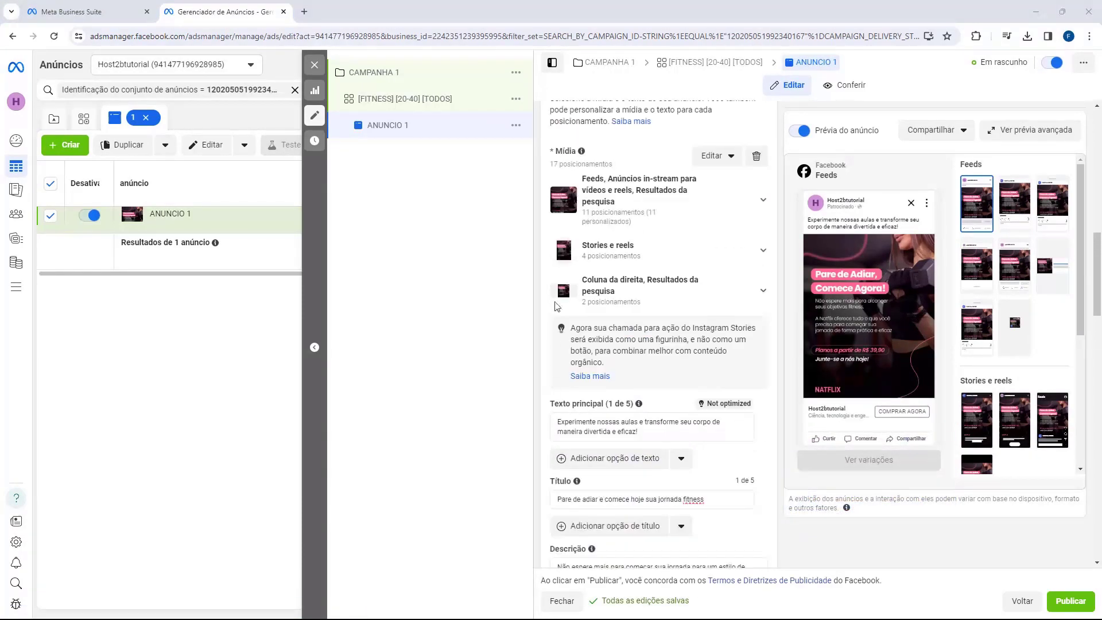
{"action": "scroll", "coordinate": [607, 262], "scroll_direction": "down", "scroll_amount": 10}
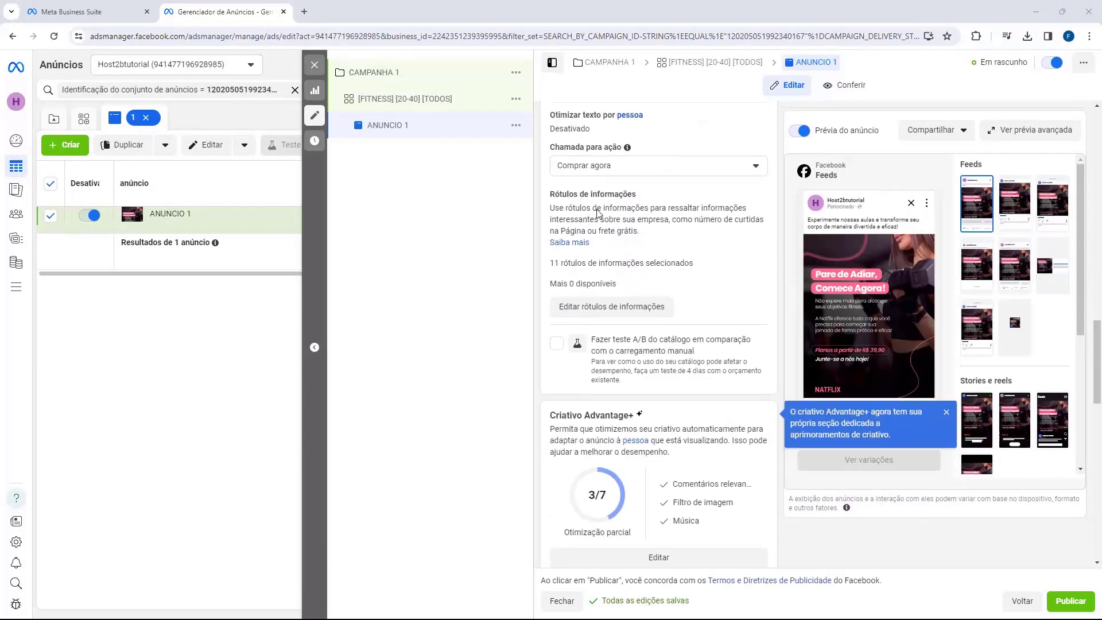
{"action": "scroll", "coordinate": [600, 209], "scroll_direction": "down", "scroll_amount": 5}
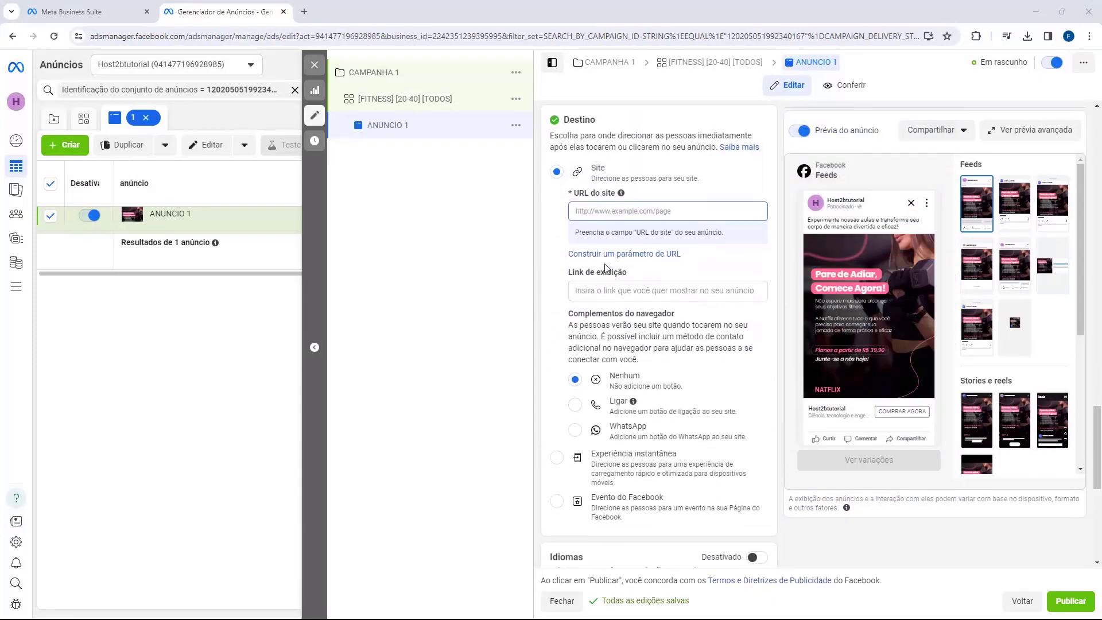
{"action": "left_click", "coordinate": [583, 208]}
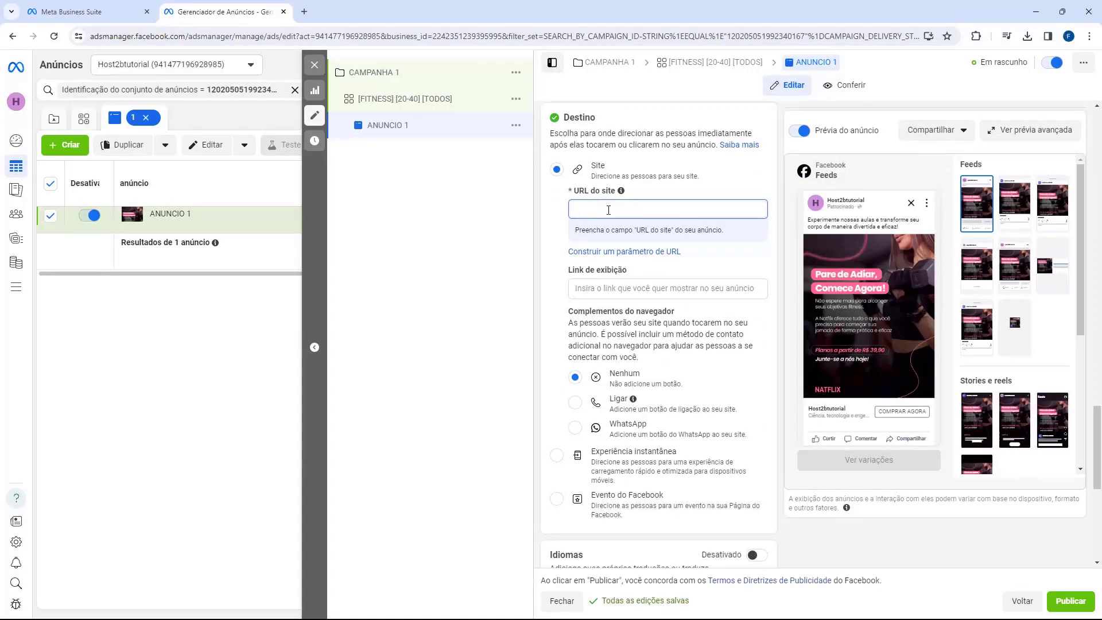
{"action": "left_click", "coordinate": [597, 290]}
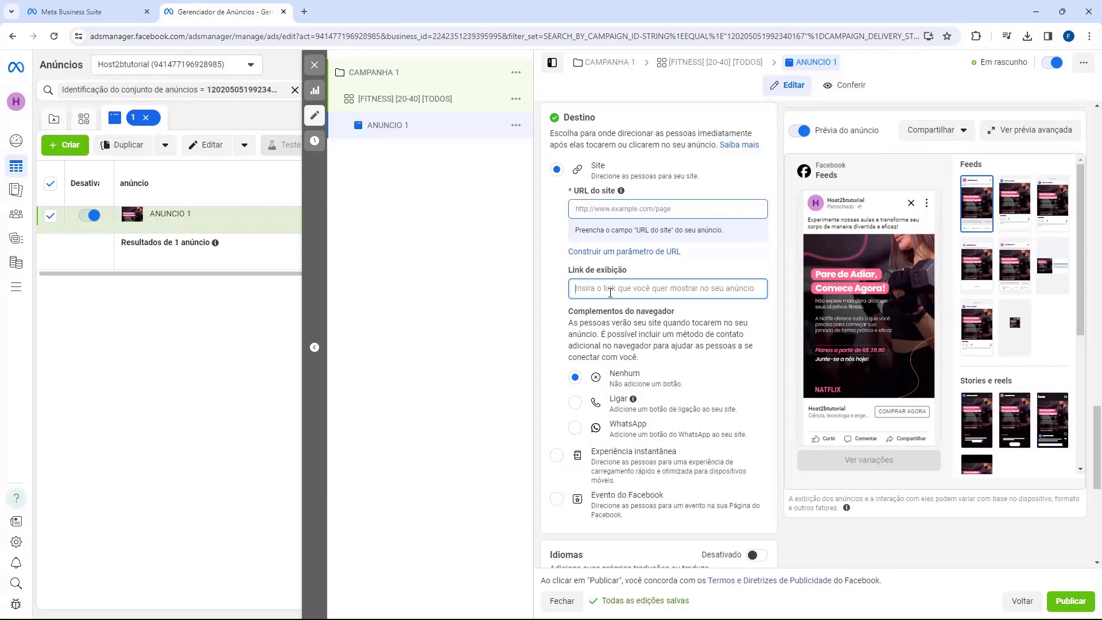
Copy the Hotmart Página de Vendas affiliate link and paste it as the ad's website URL.
{"action": "key", "text": "alt+Tab"}
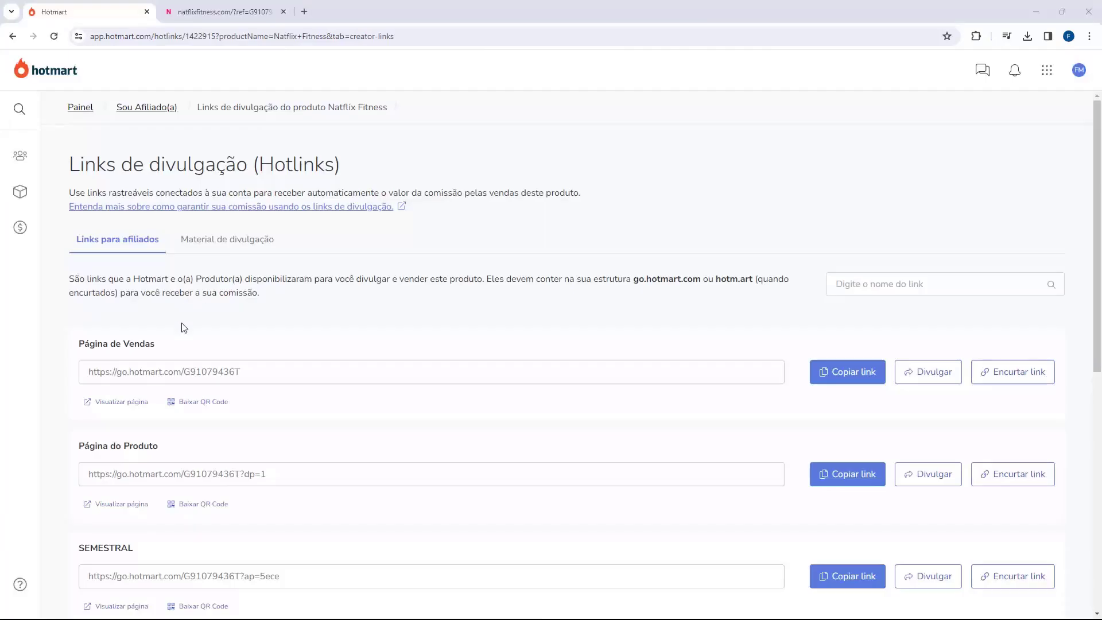
{"action": "double_click", "coordinate": [74, 167]}
{"action": "left_click", "coordinate": [90, 352]}
{"action": "left_click_drag", "start_coordinate": [80, 345], "coordinate": [94, 367]}
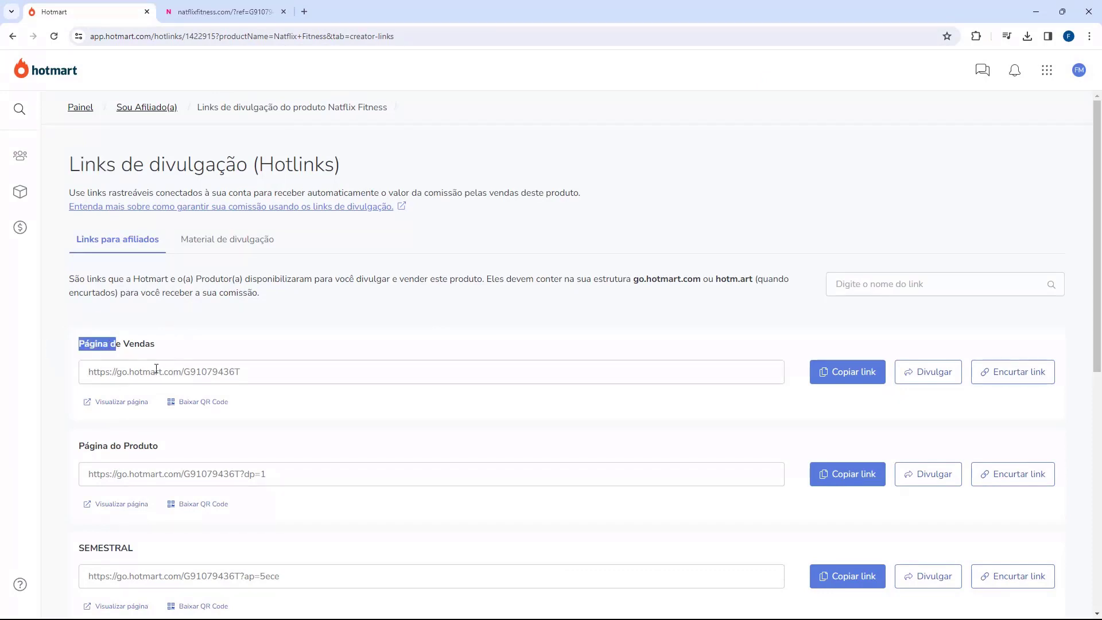
{"action": "left_click", "coordinate": [863, 373]}
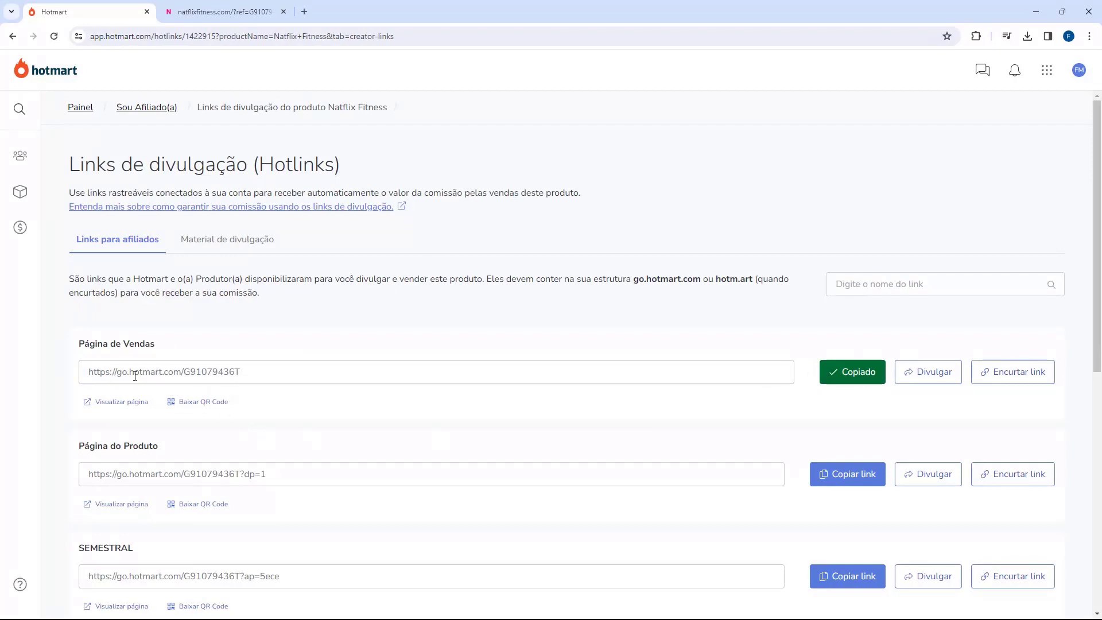
{"action": "key", "text": "alt+Tab"}
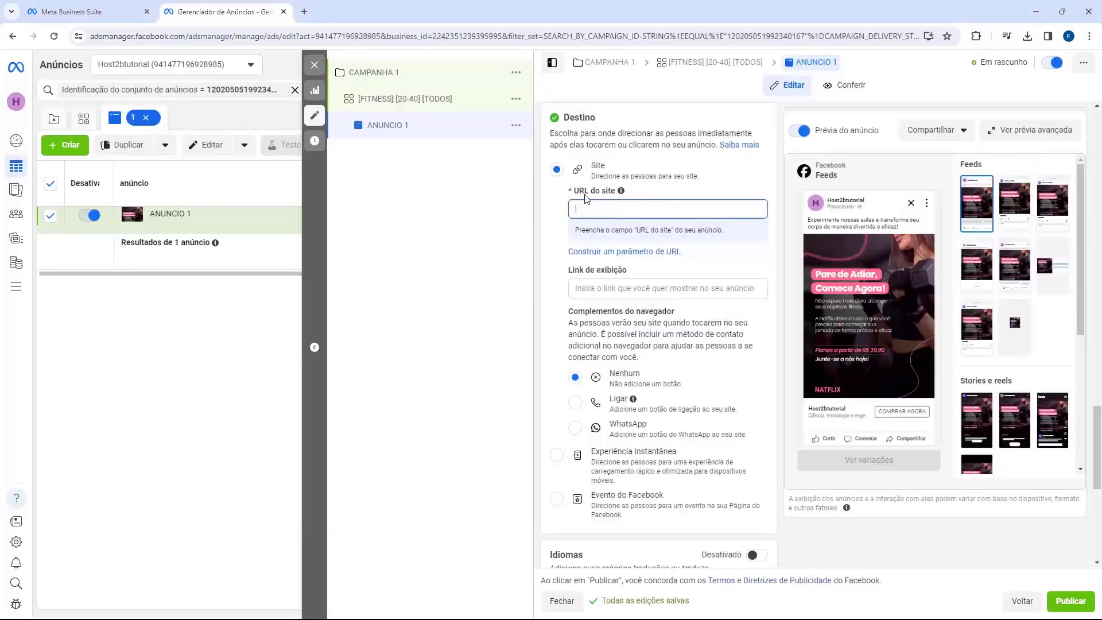
{"action": "type", "text": "https://go.hotmart.com/G91079436T"}
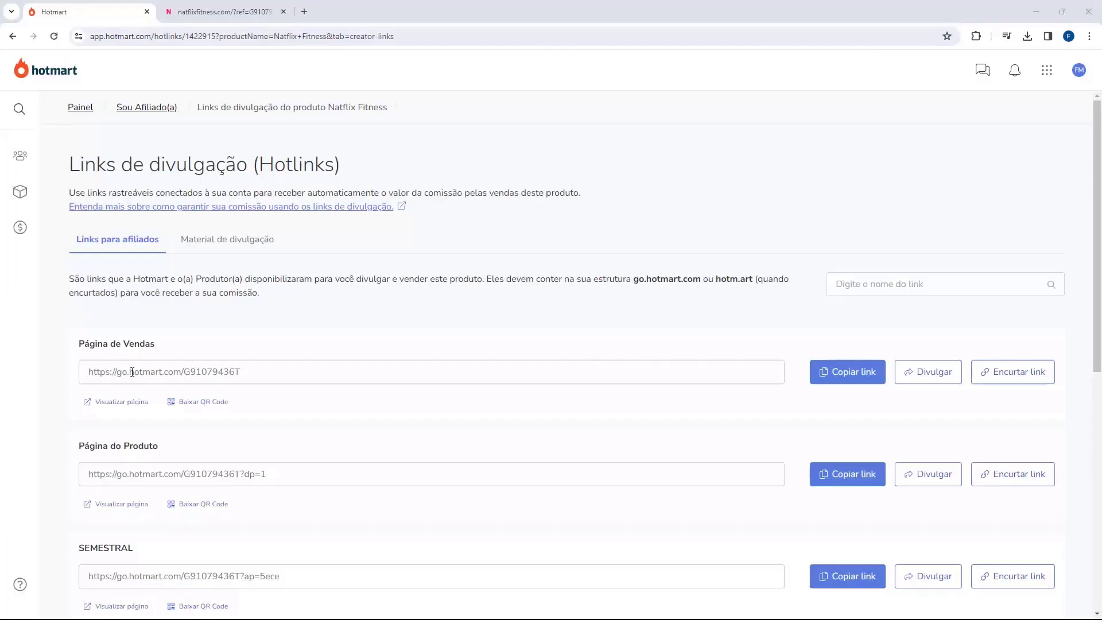
Check the full address of the natflixfitness.com landing page.
{"action": "left_click", "coordinate": [224, 12]}
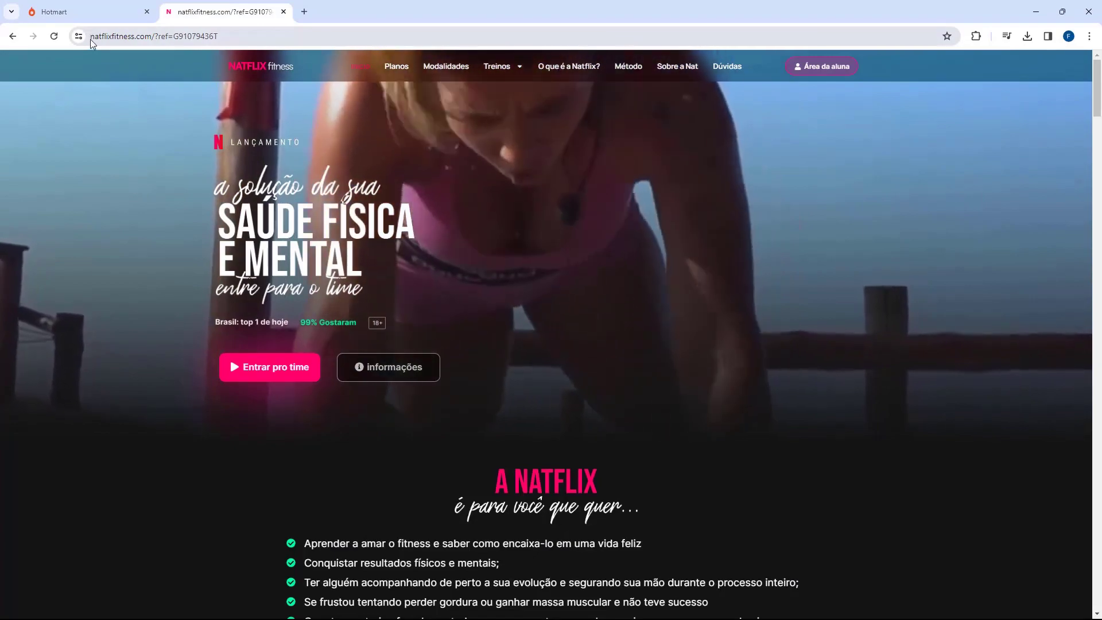
{"action": "left_click_drag", "start_coordinate": [152, 37], "coordinate": [131, 37]}
{"action": "left_click", "coordinate": [136, 37]}
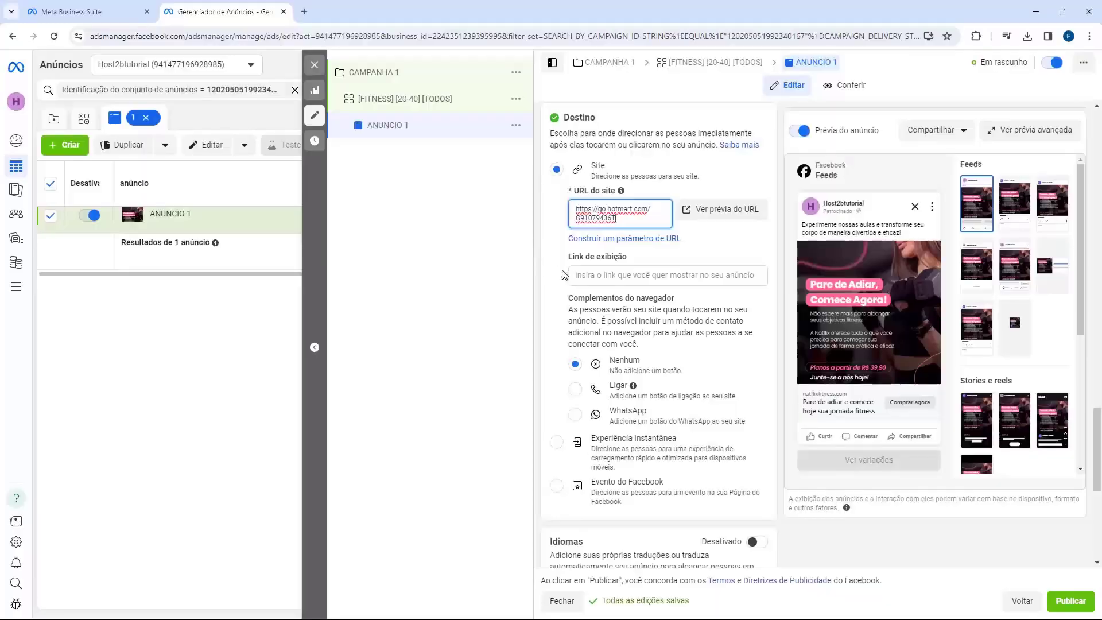
Paste natflixfitness.com into the Link de exibição field and confirm it.
{"action": "left_click", "coordinate": [606, 273]}
{"action": "type", "text": "natflixfitness.com"}
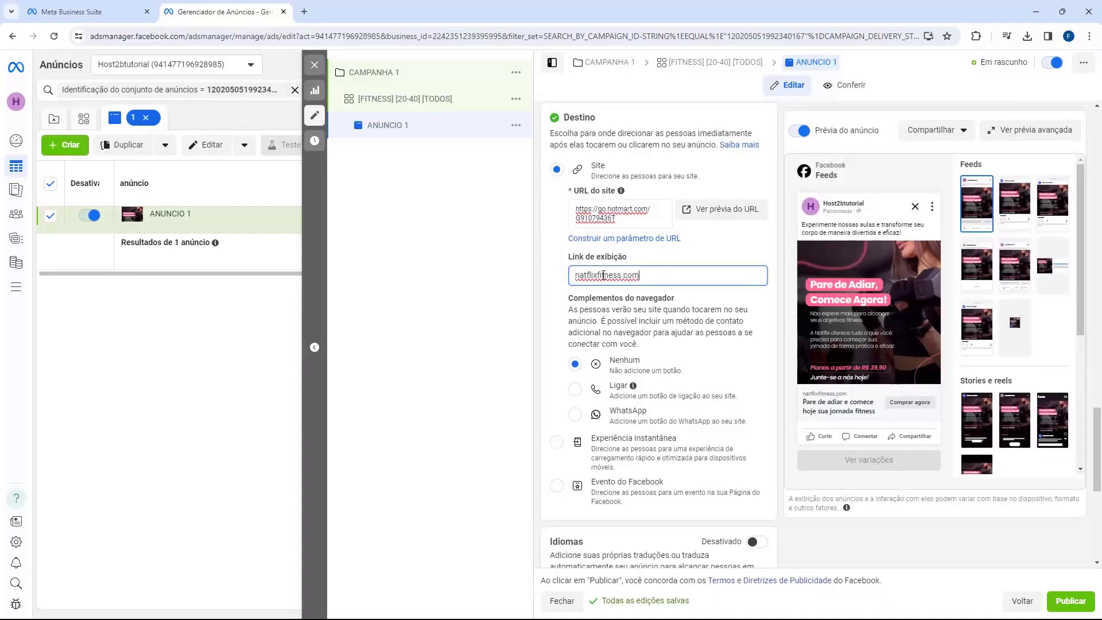
{"action": "left_click", "coordinate": [821, 404]}
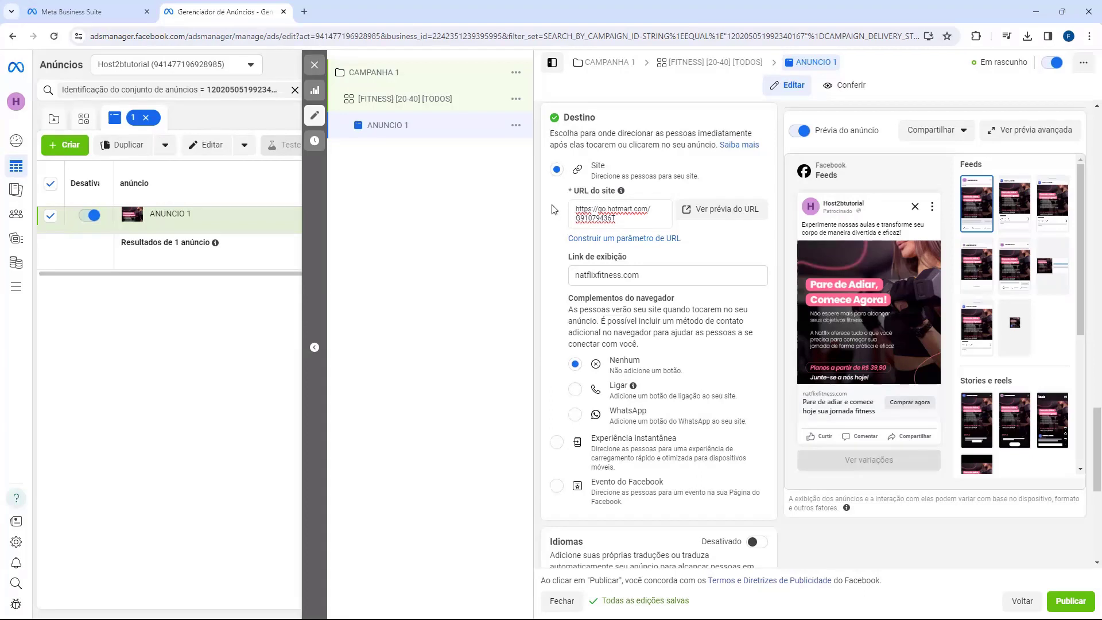
{"action": "scroll", "coordinate": [549, 257], "scroll_direction": "down", "scroll_amount": 6}
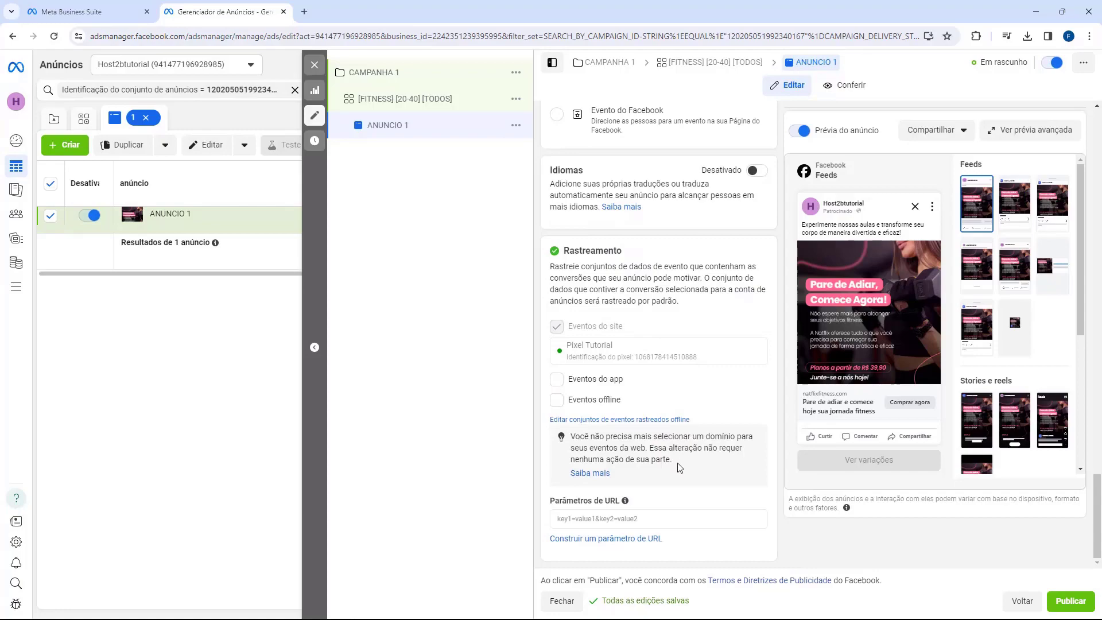
{"action": "scroll", "coordinate": [679, 468], "scroll_direction": "up", "scroll_amount": 15}
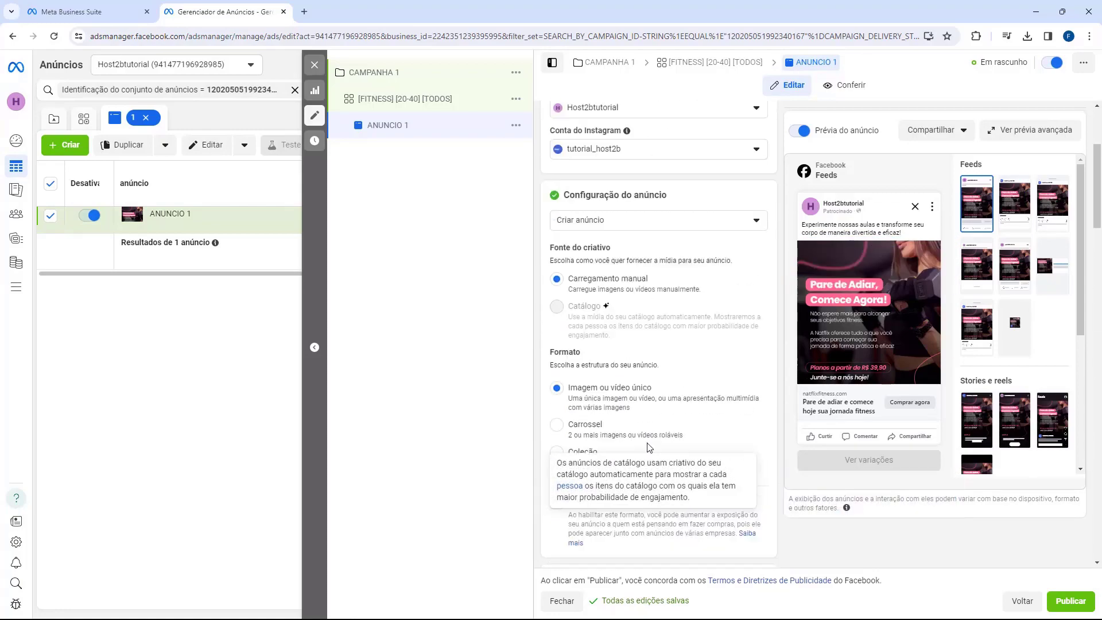
{"action": "scroll", "coordinate": [650, 447], "scroll_direction": "up", "scroll_amount": 3}
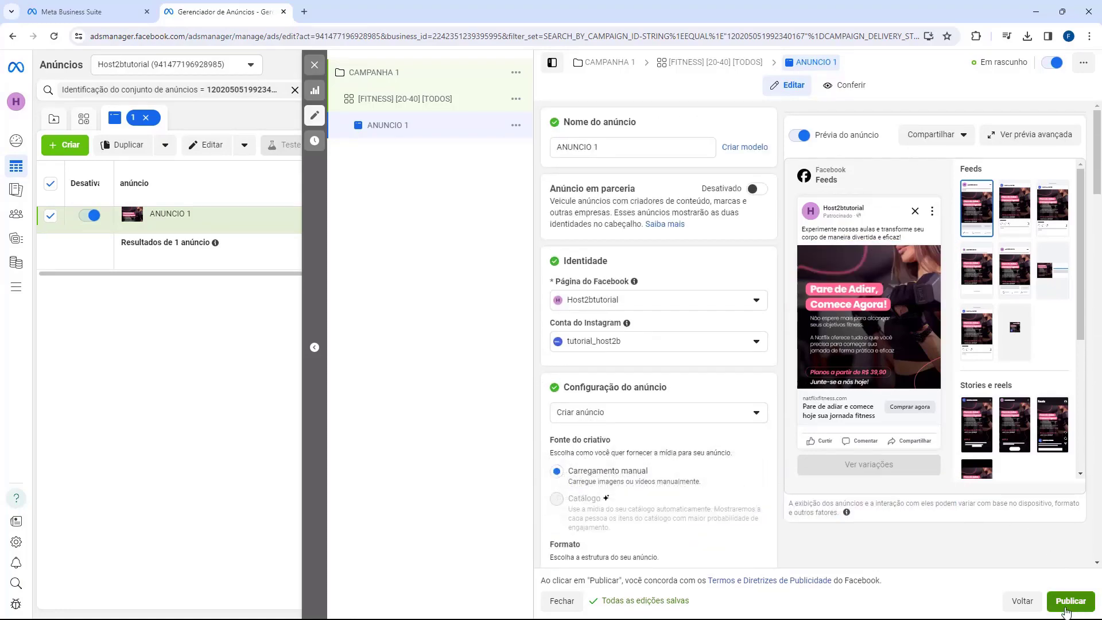
Publish ANUNCIO 1 with the Publicar button.
{"action": "left_click", "coordinate": [1074, 602]}
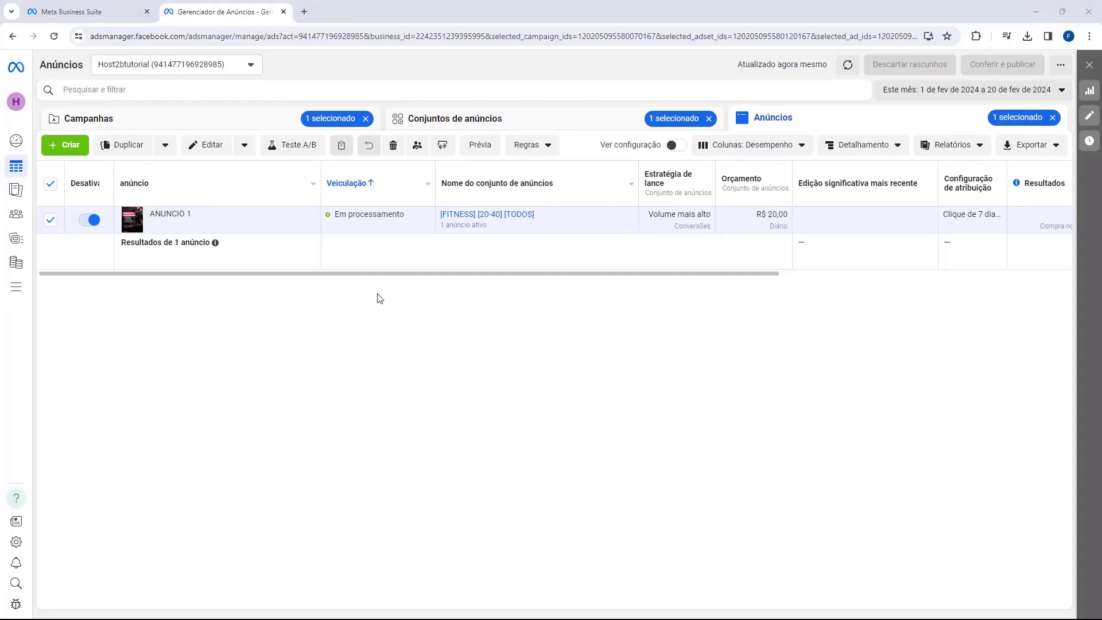